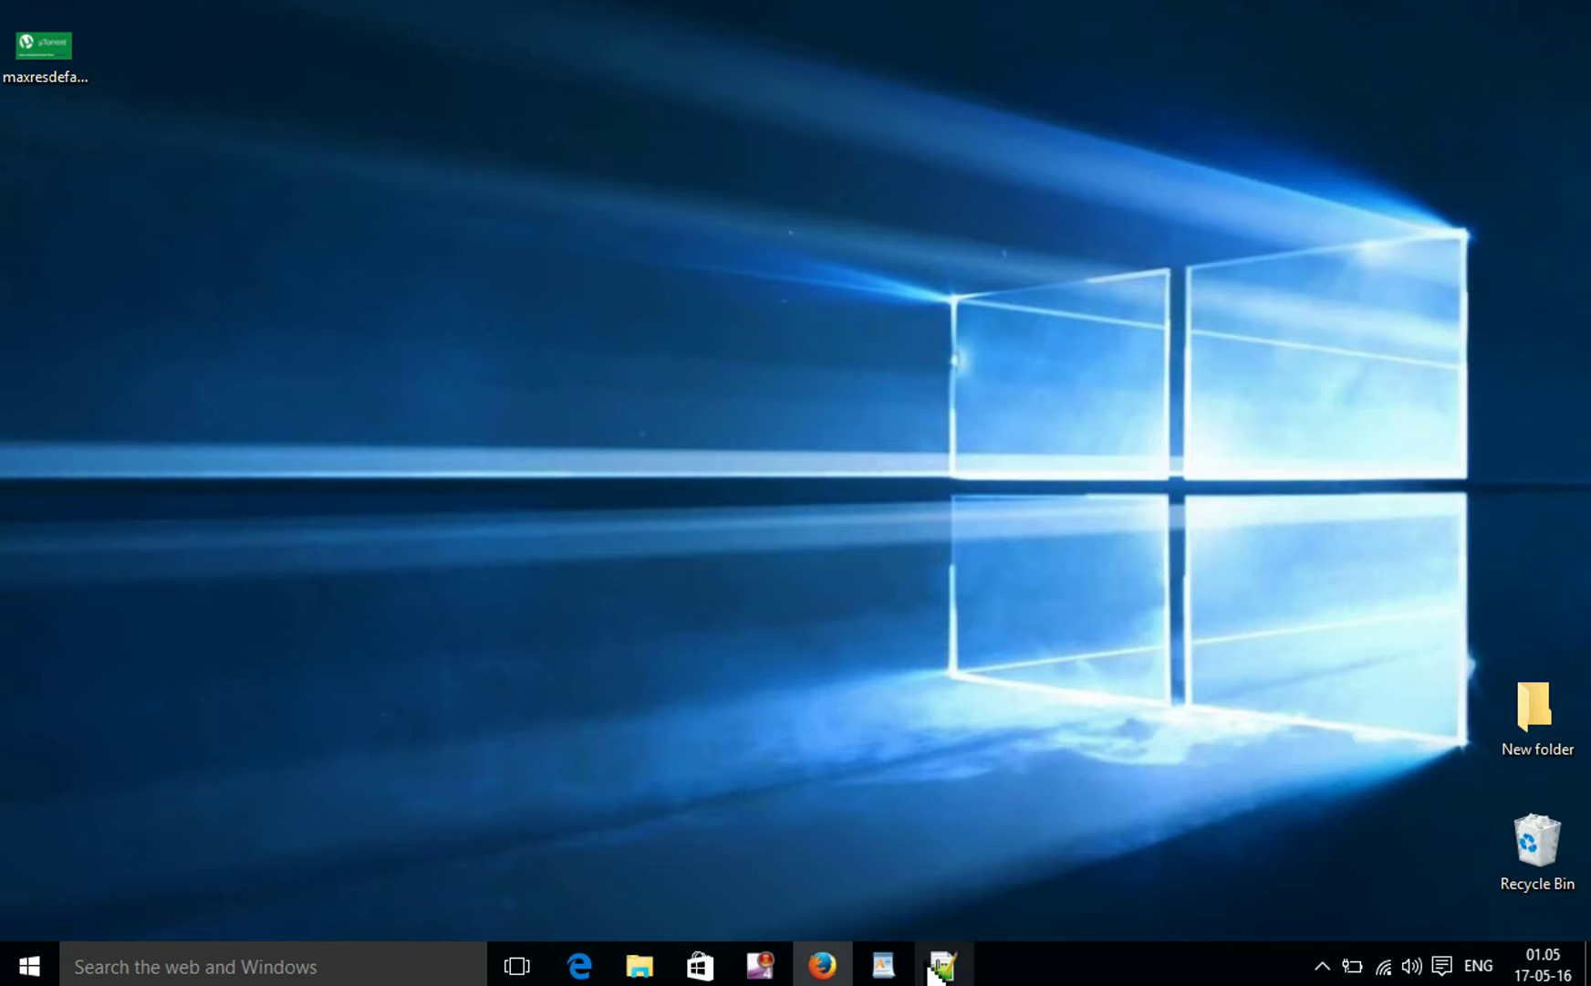
Step: Copy the File Dropper link for idddm.zip from the WordPad note
click(885, 970)
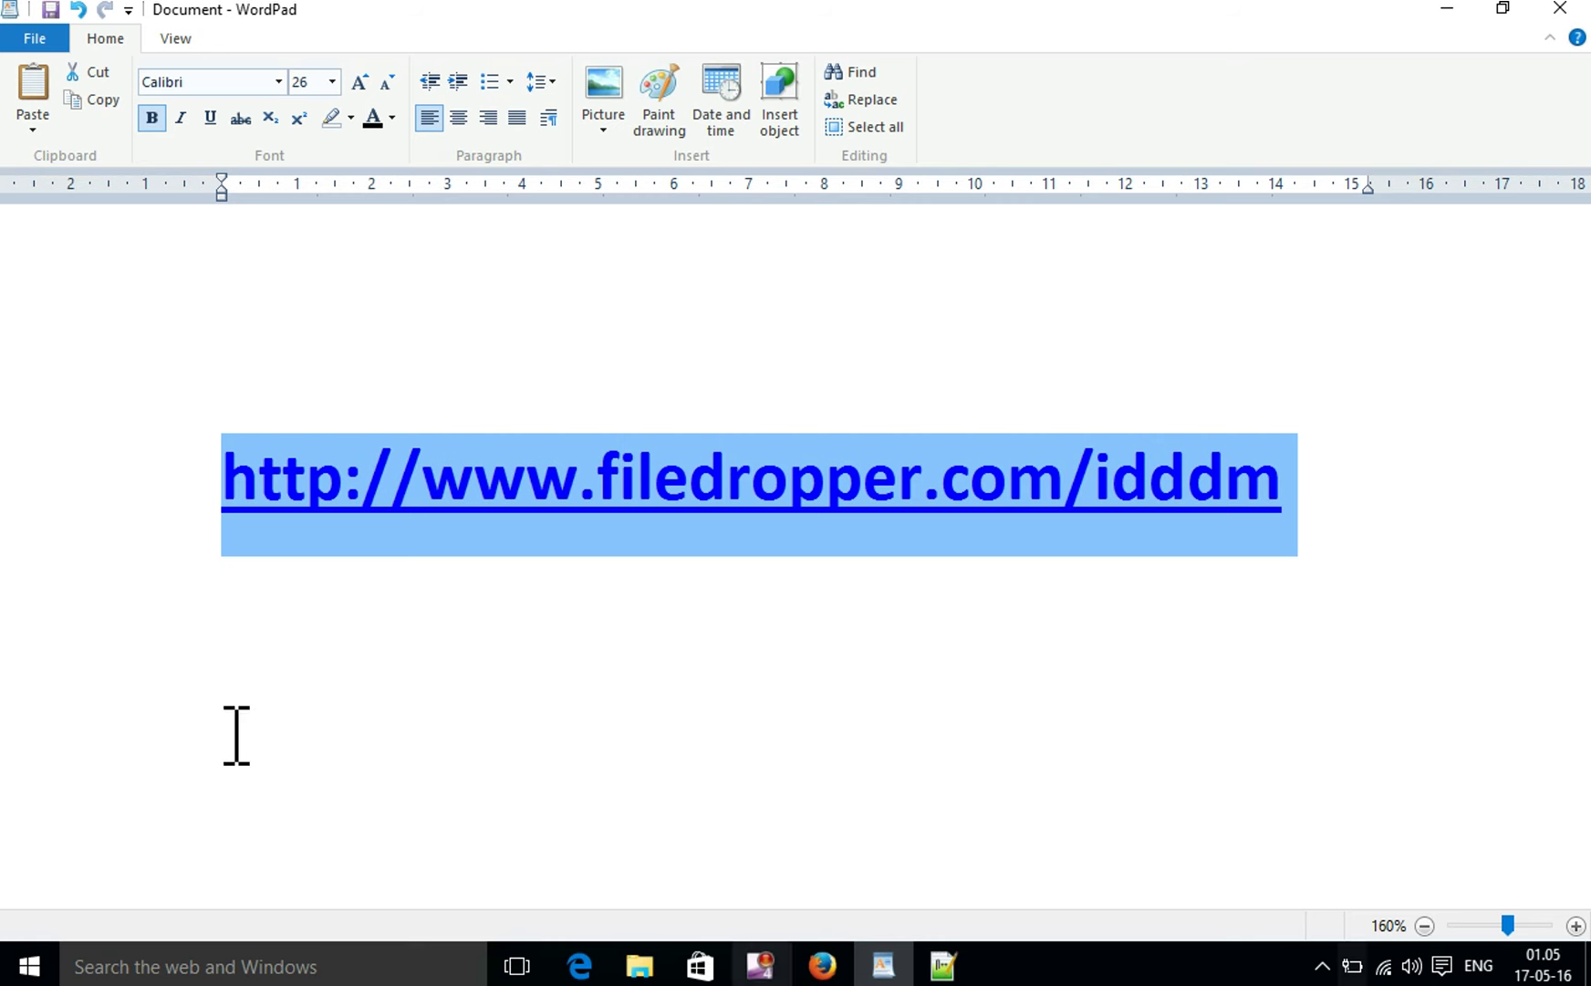
right_click(558, 484)
click(611, 524)
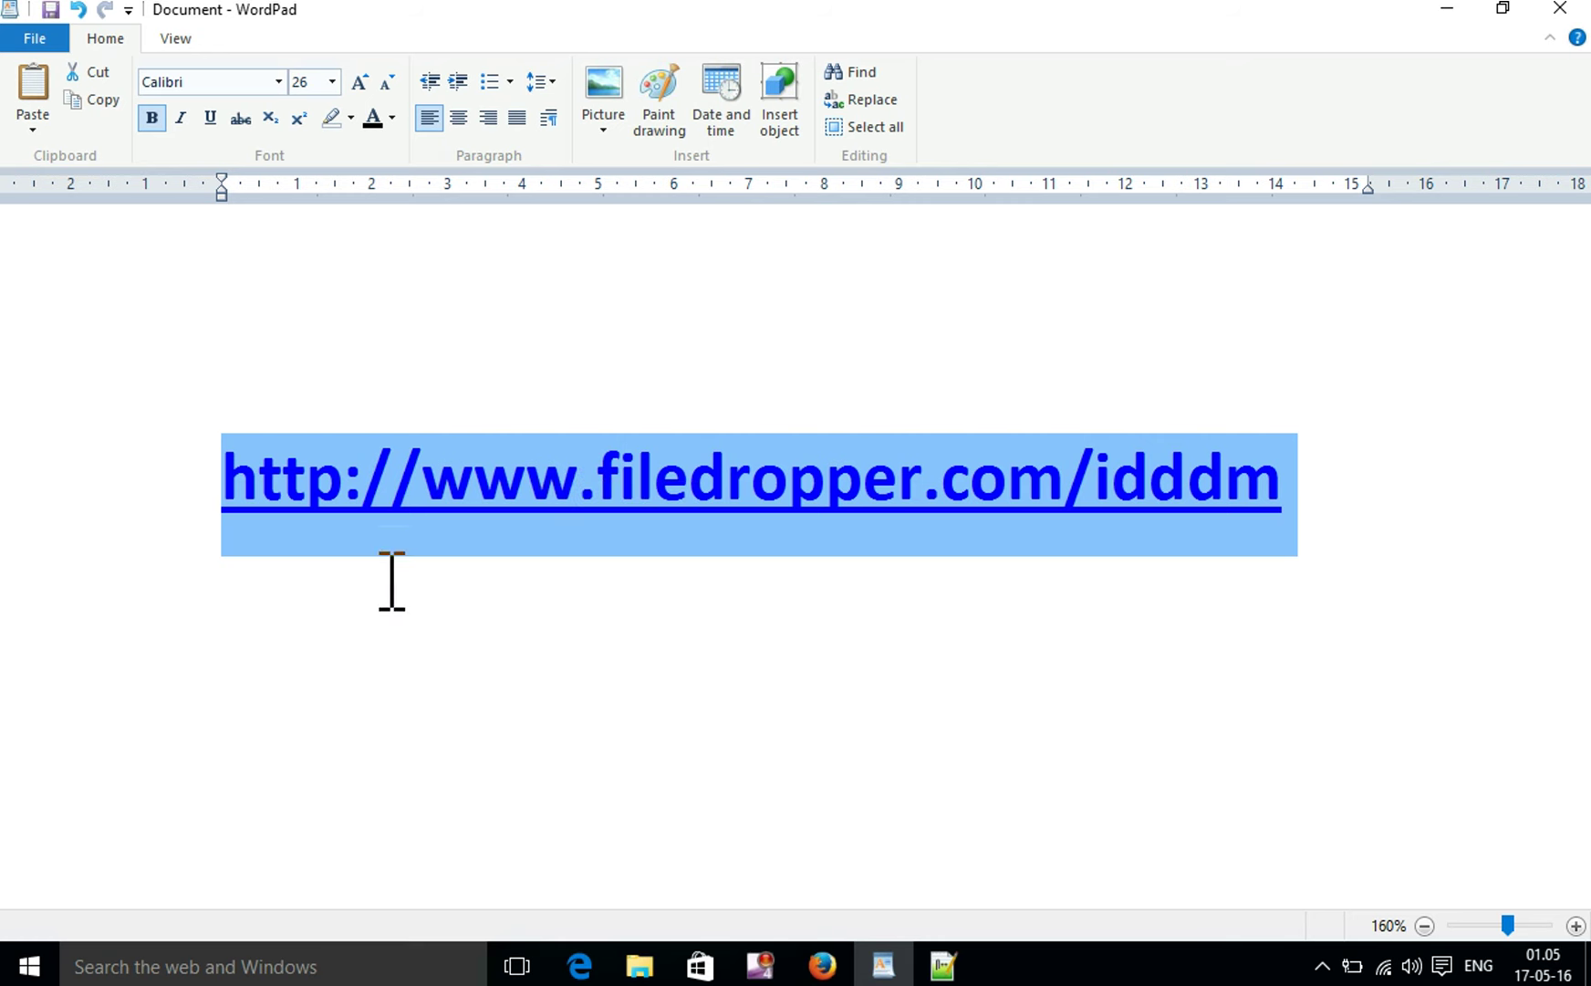
Step: Load the copied File Dropper link in Firefox
click(822, 965)
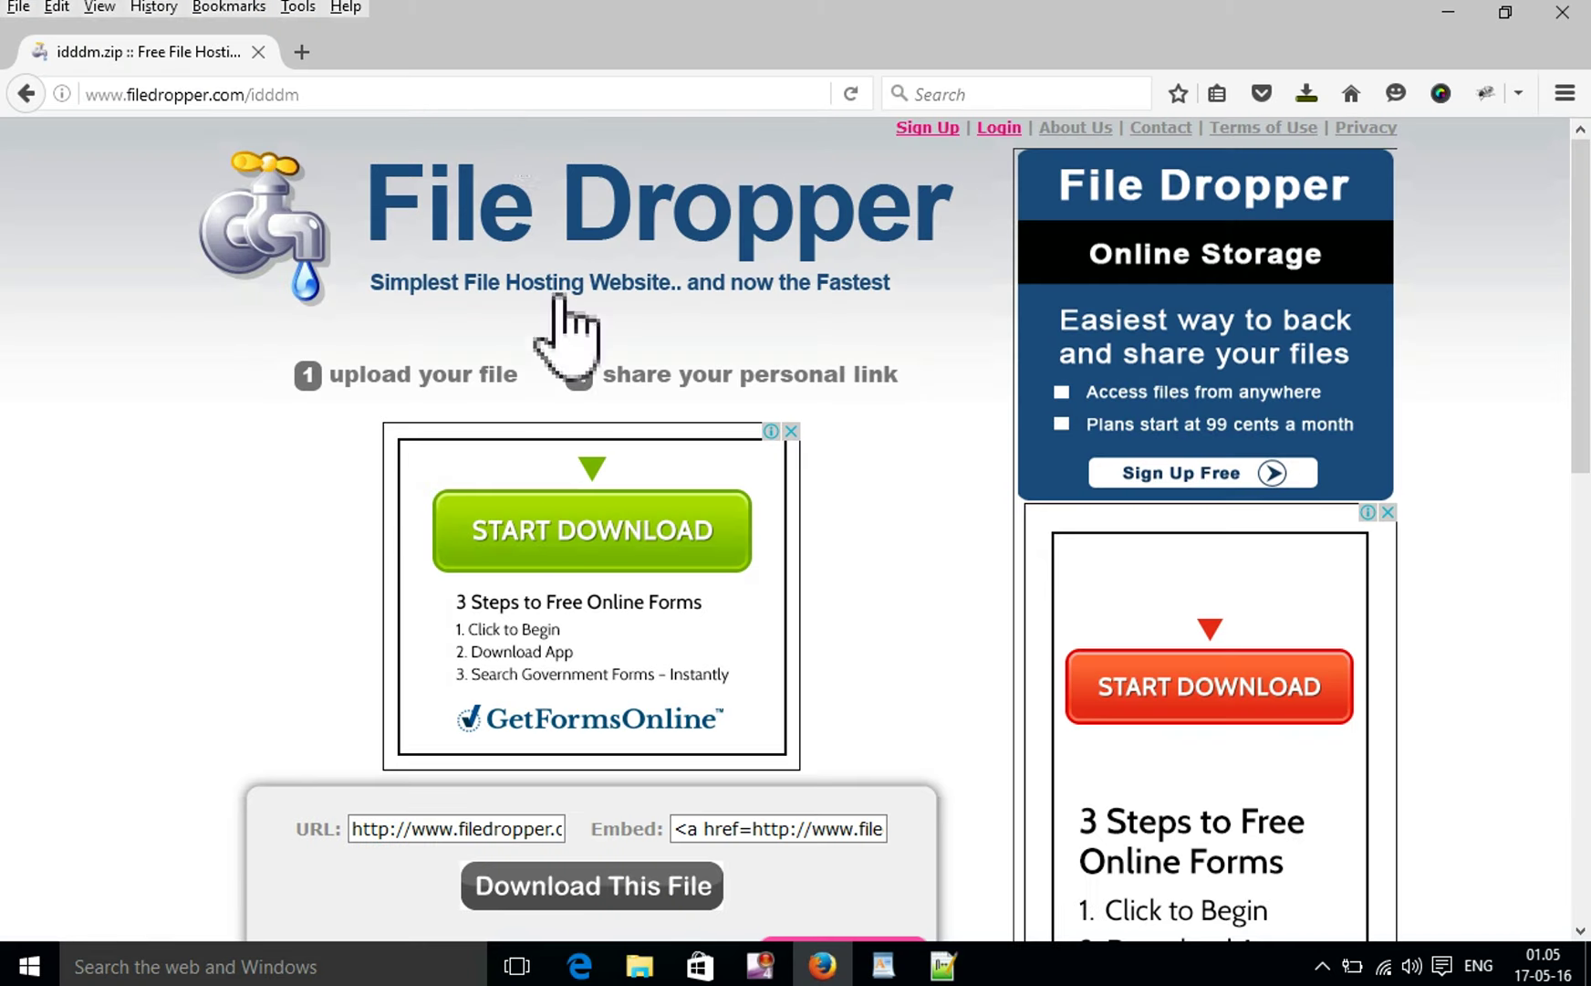
click(489, 95)
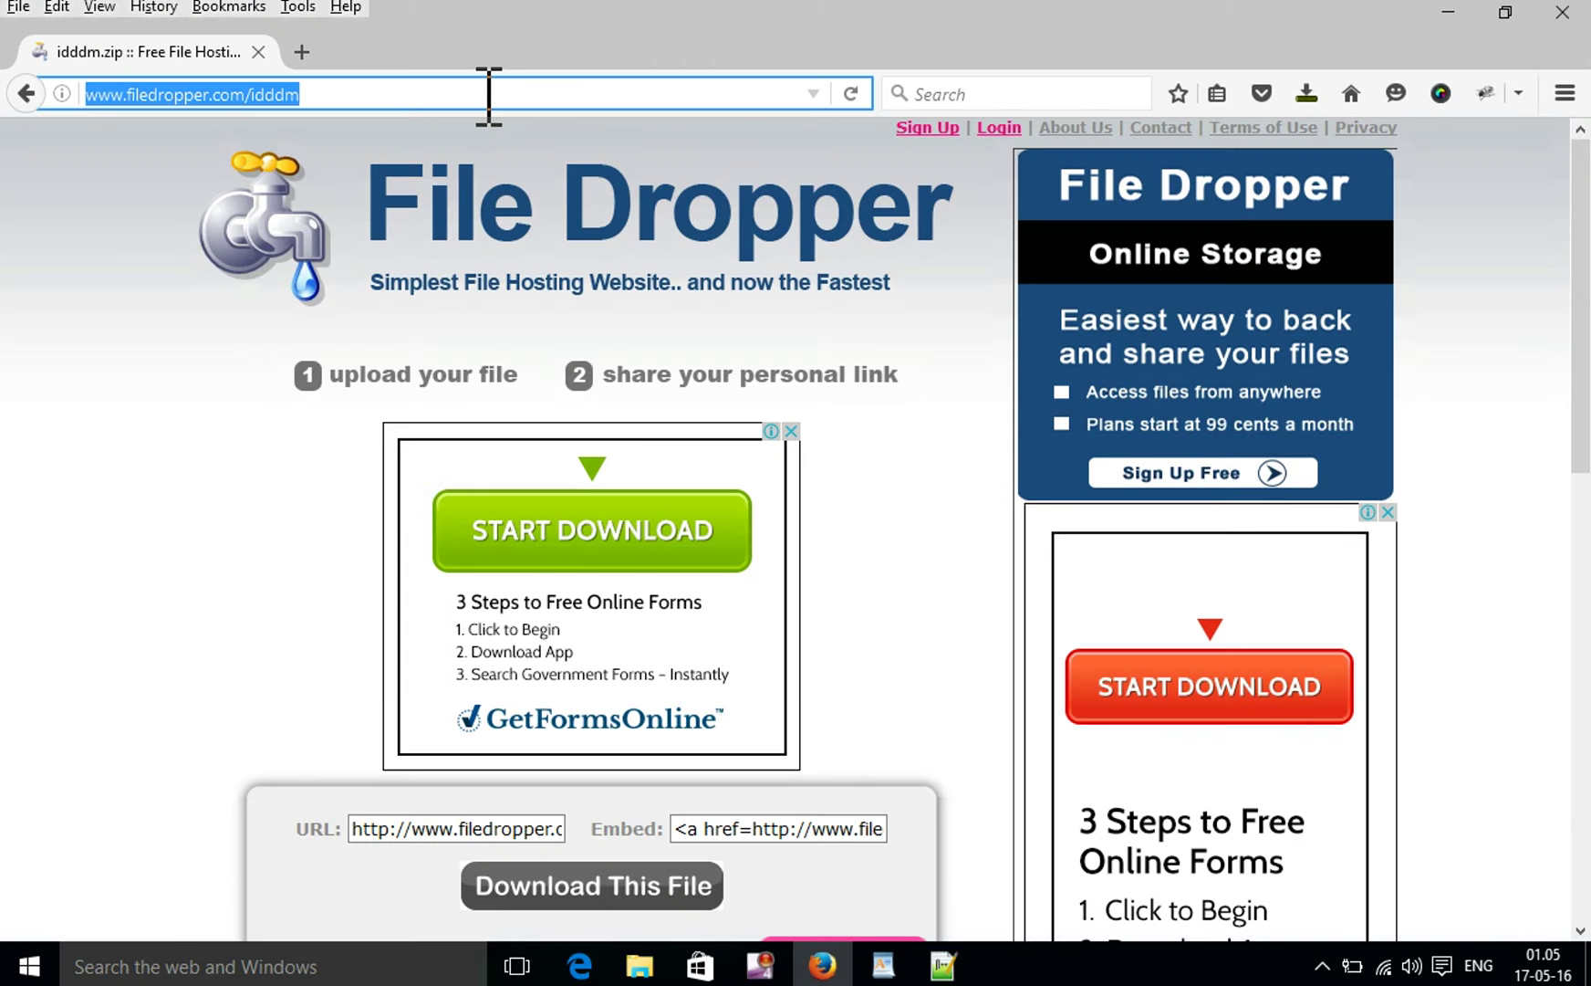
key(Return)
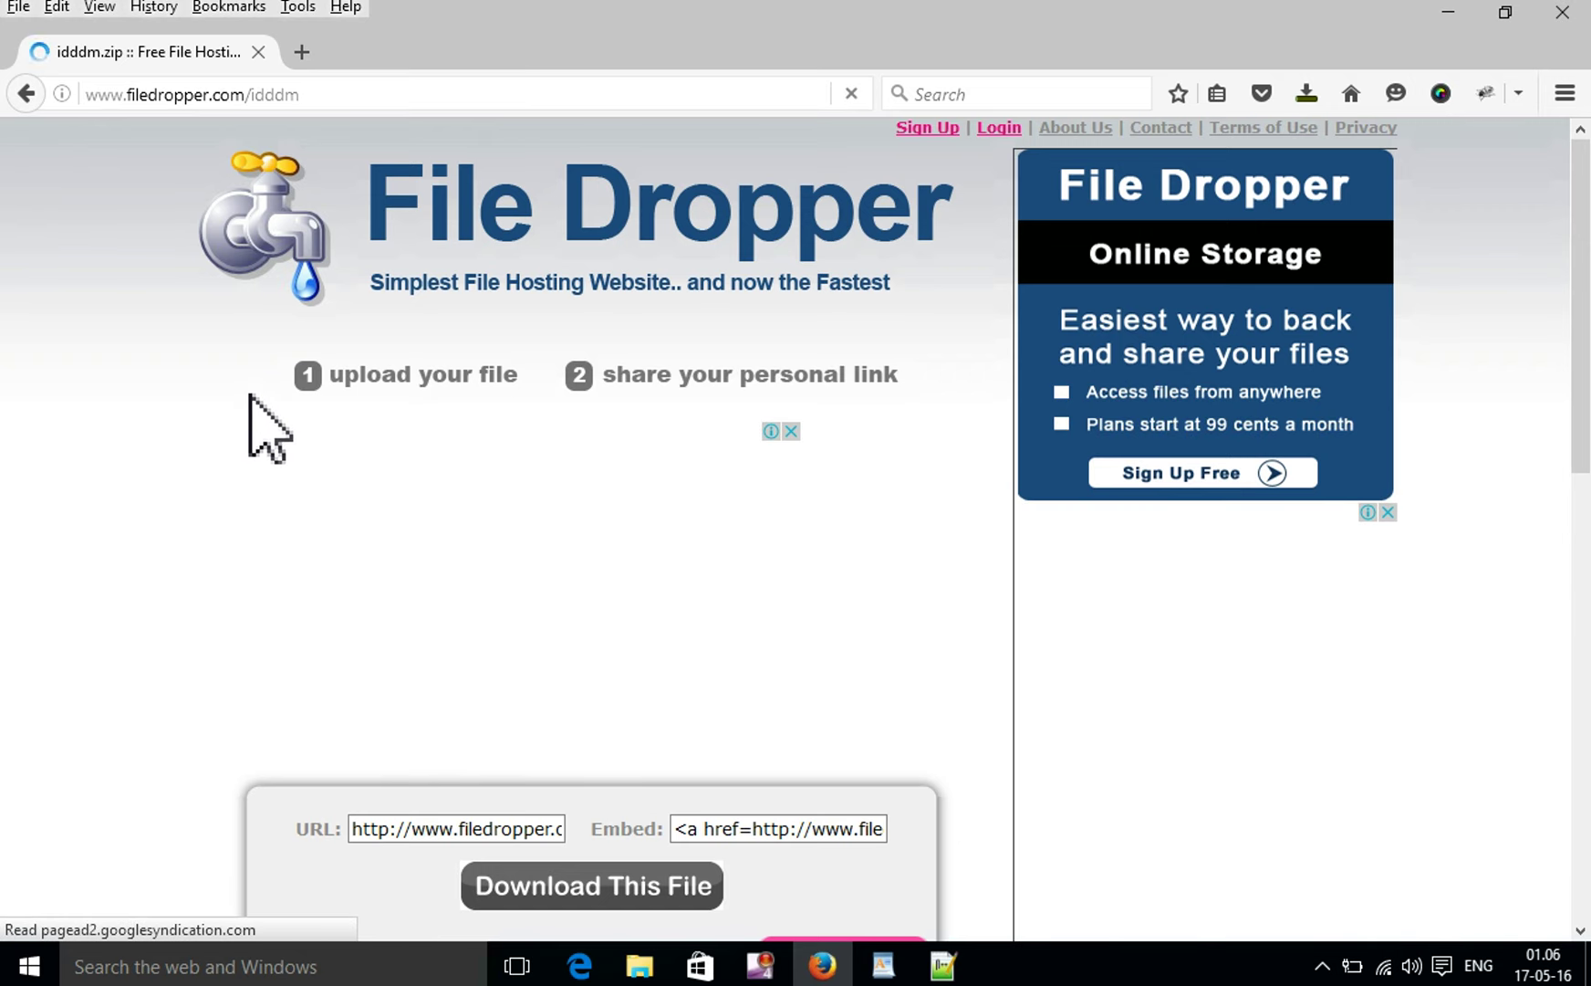
scroll(241, 447, down, 6)
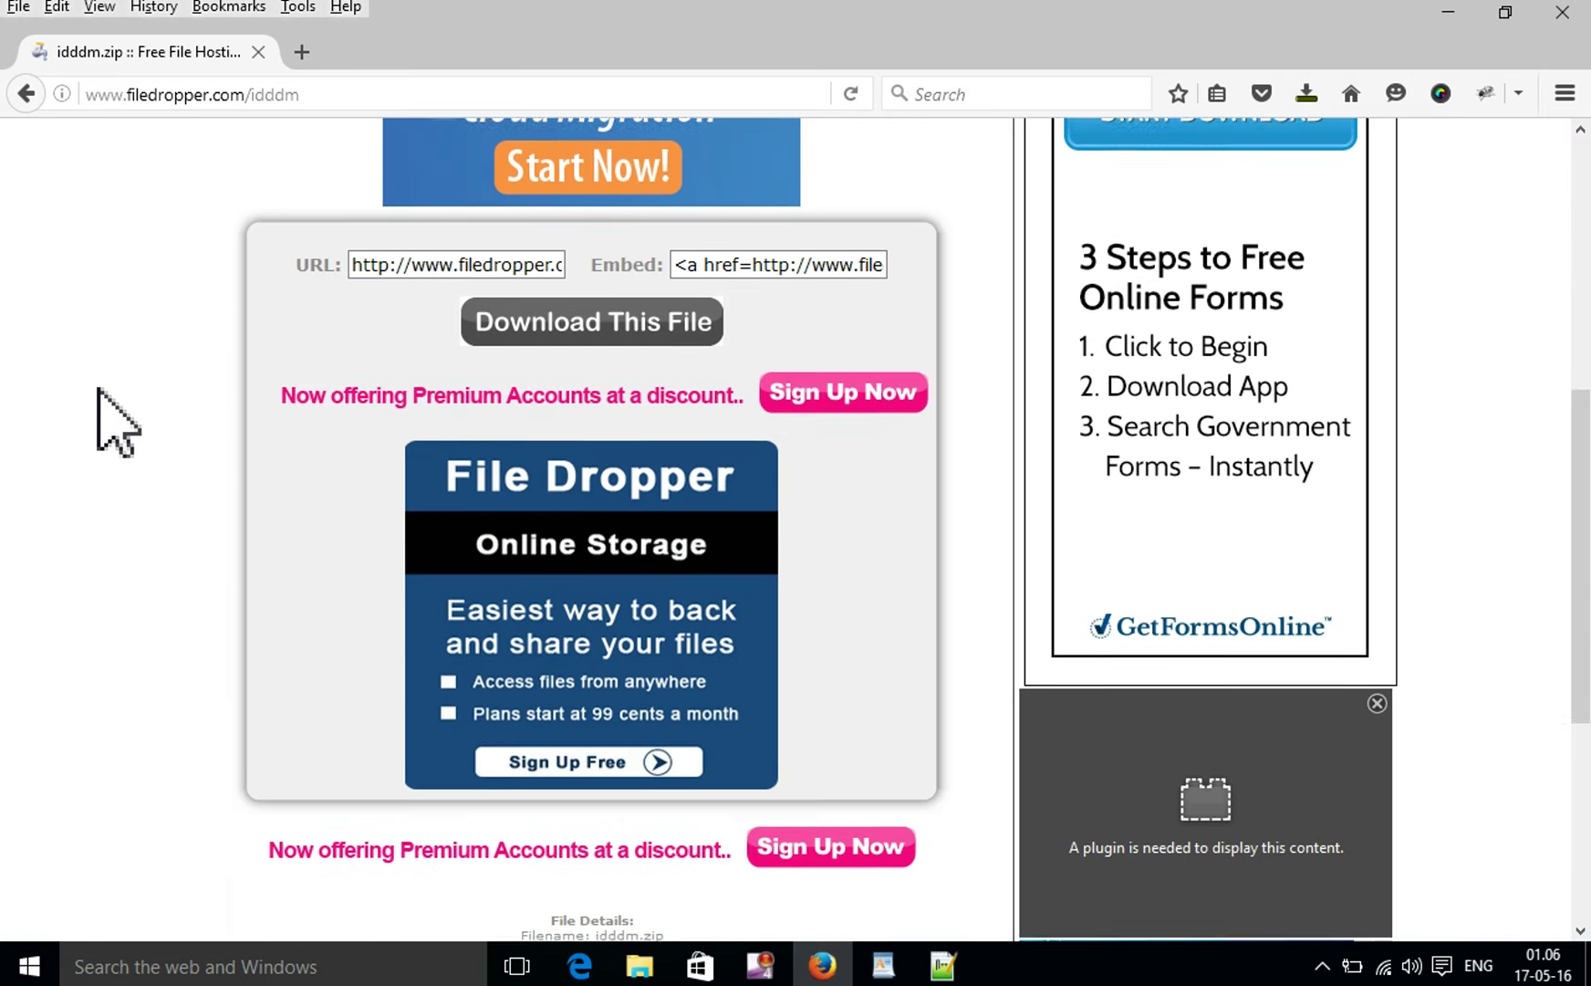
scroll(98, 420, up, 3)
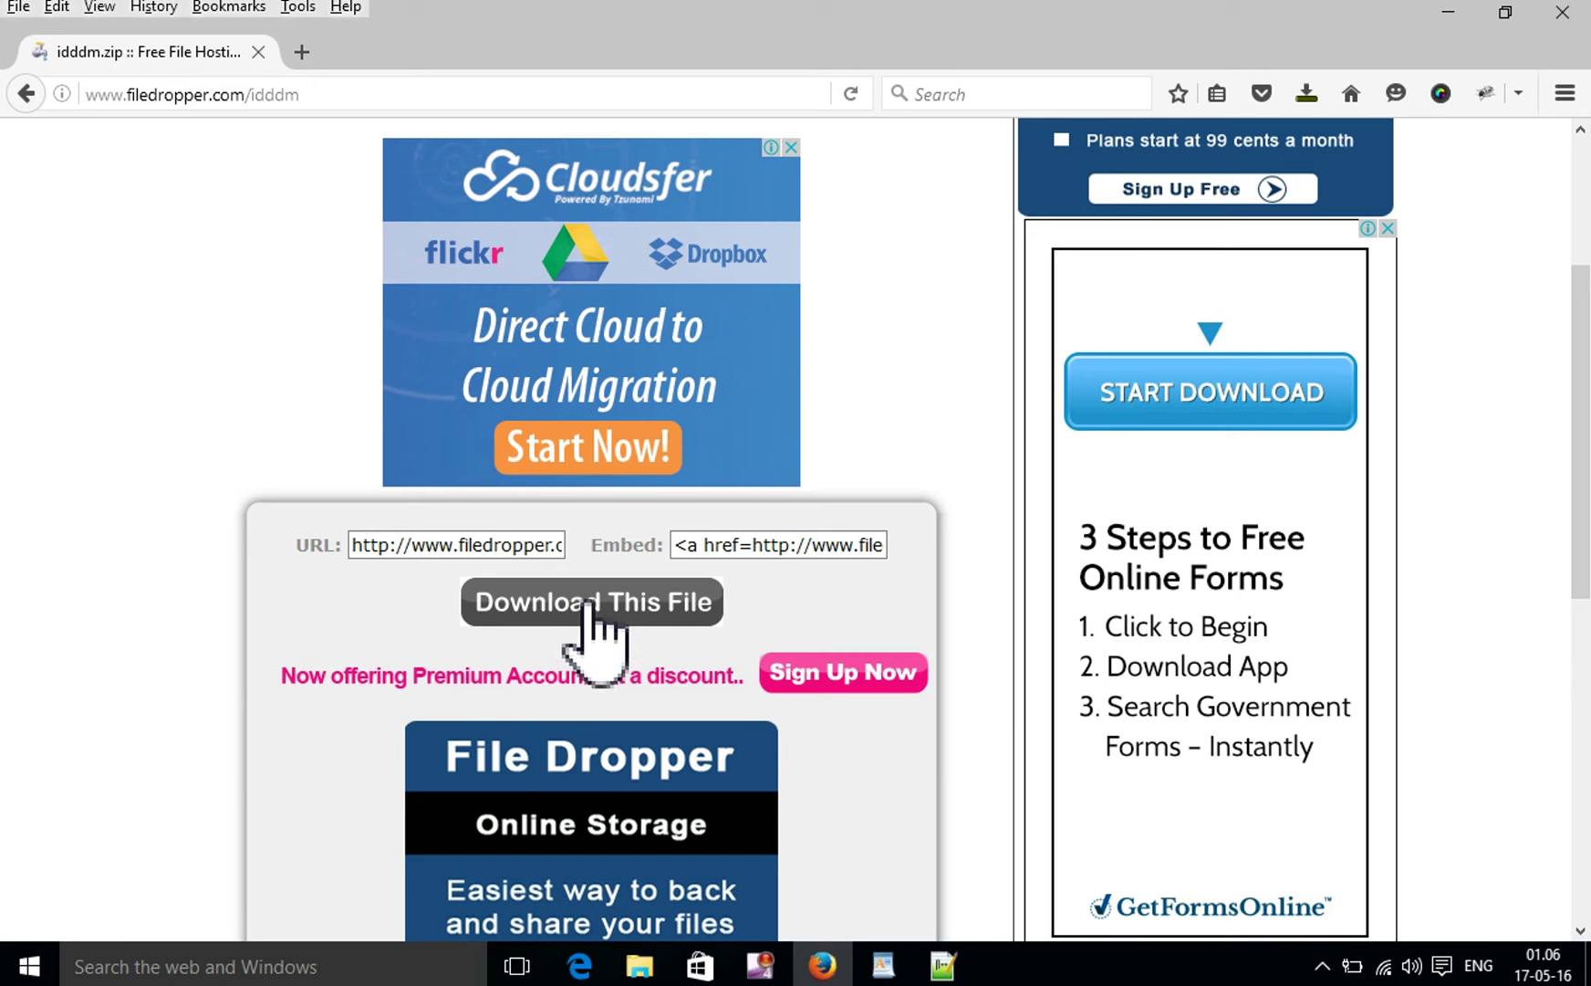
Step: Pass the captcha with 'HCA7' and save idddm.zip
click(591, 604)
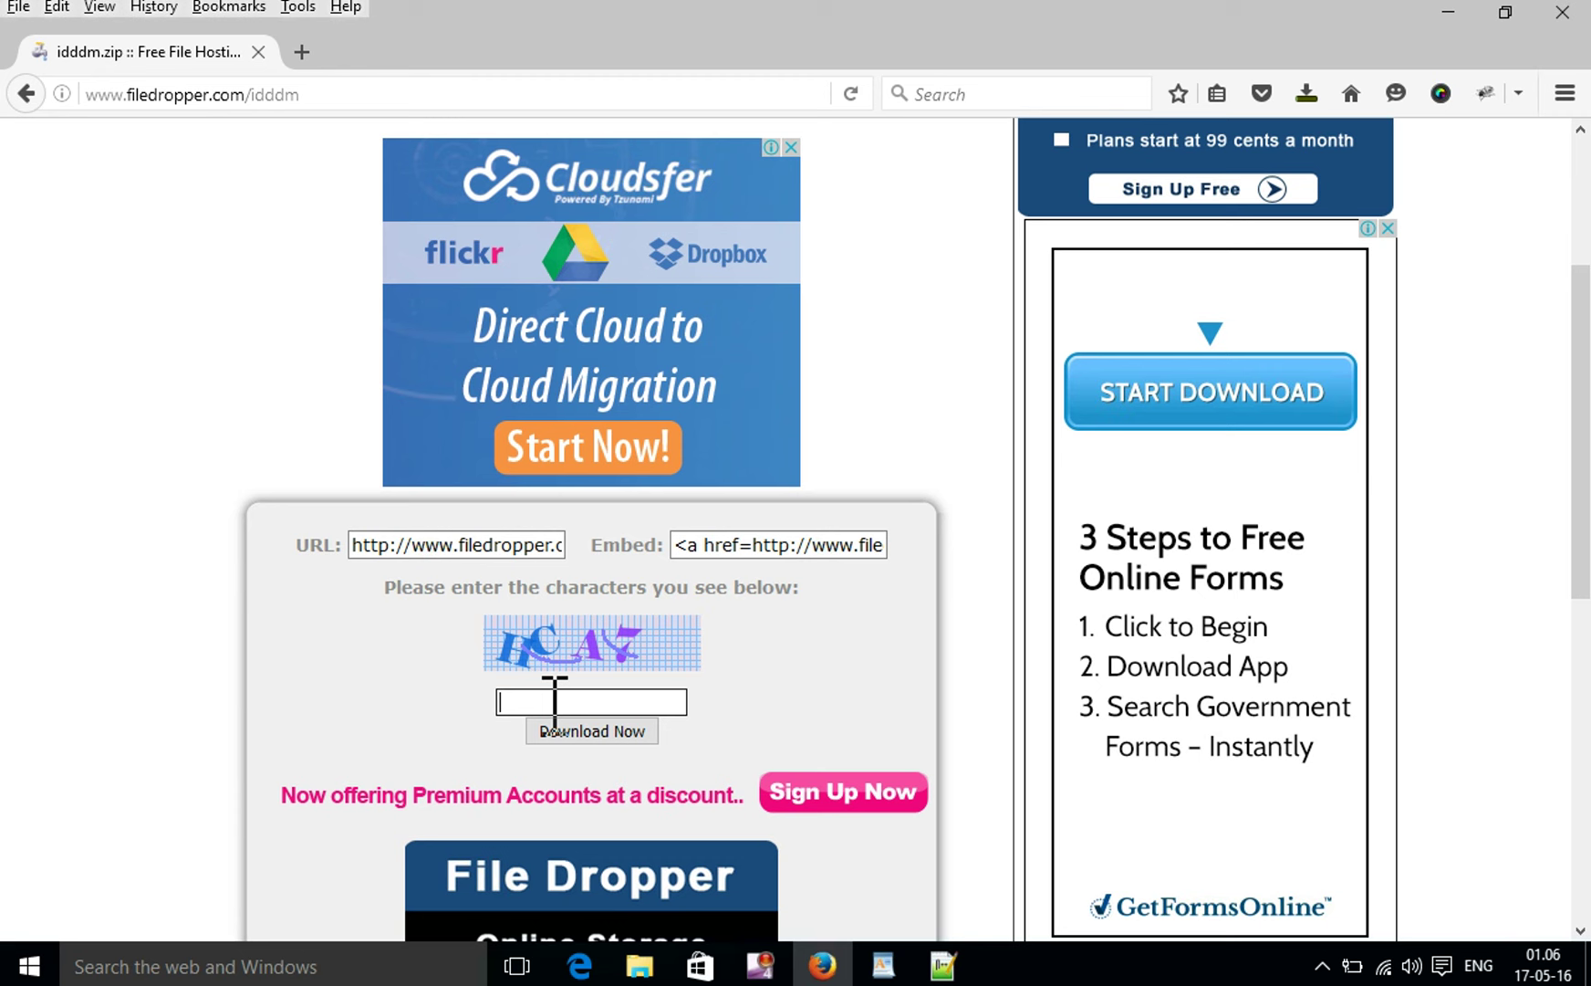
text(HCA)
text(7)
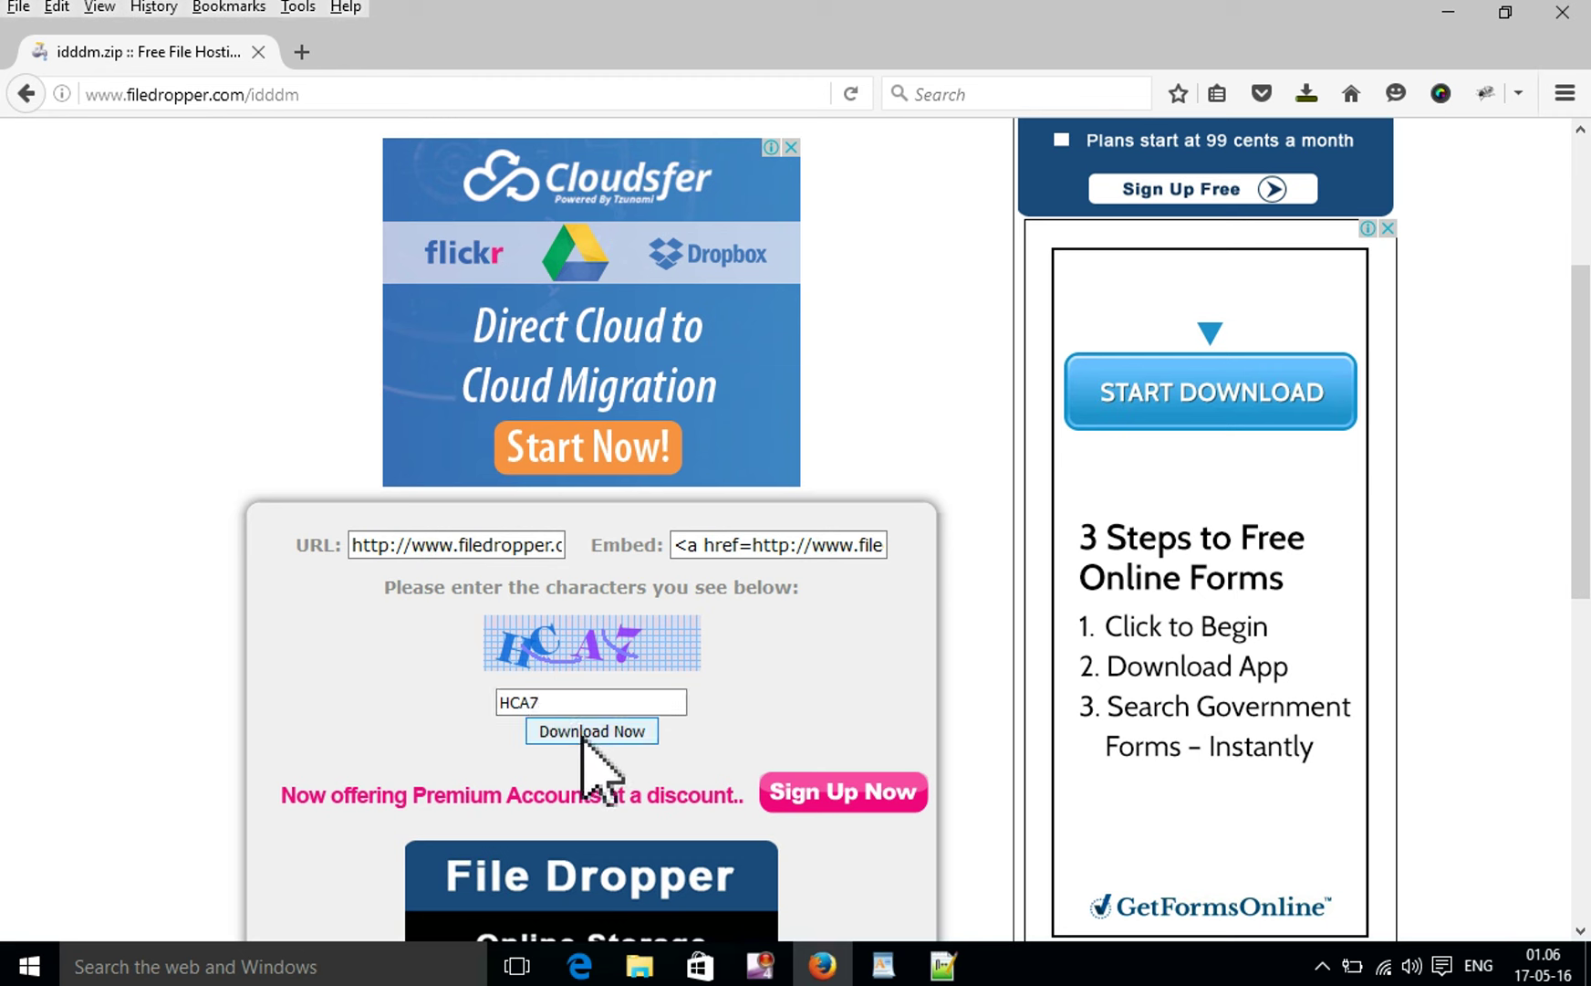
click(584, 733)
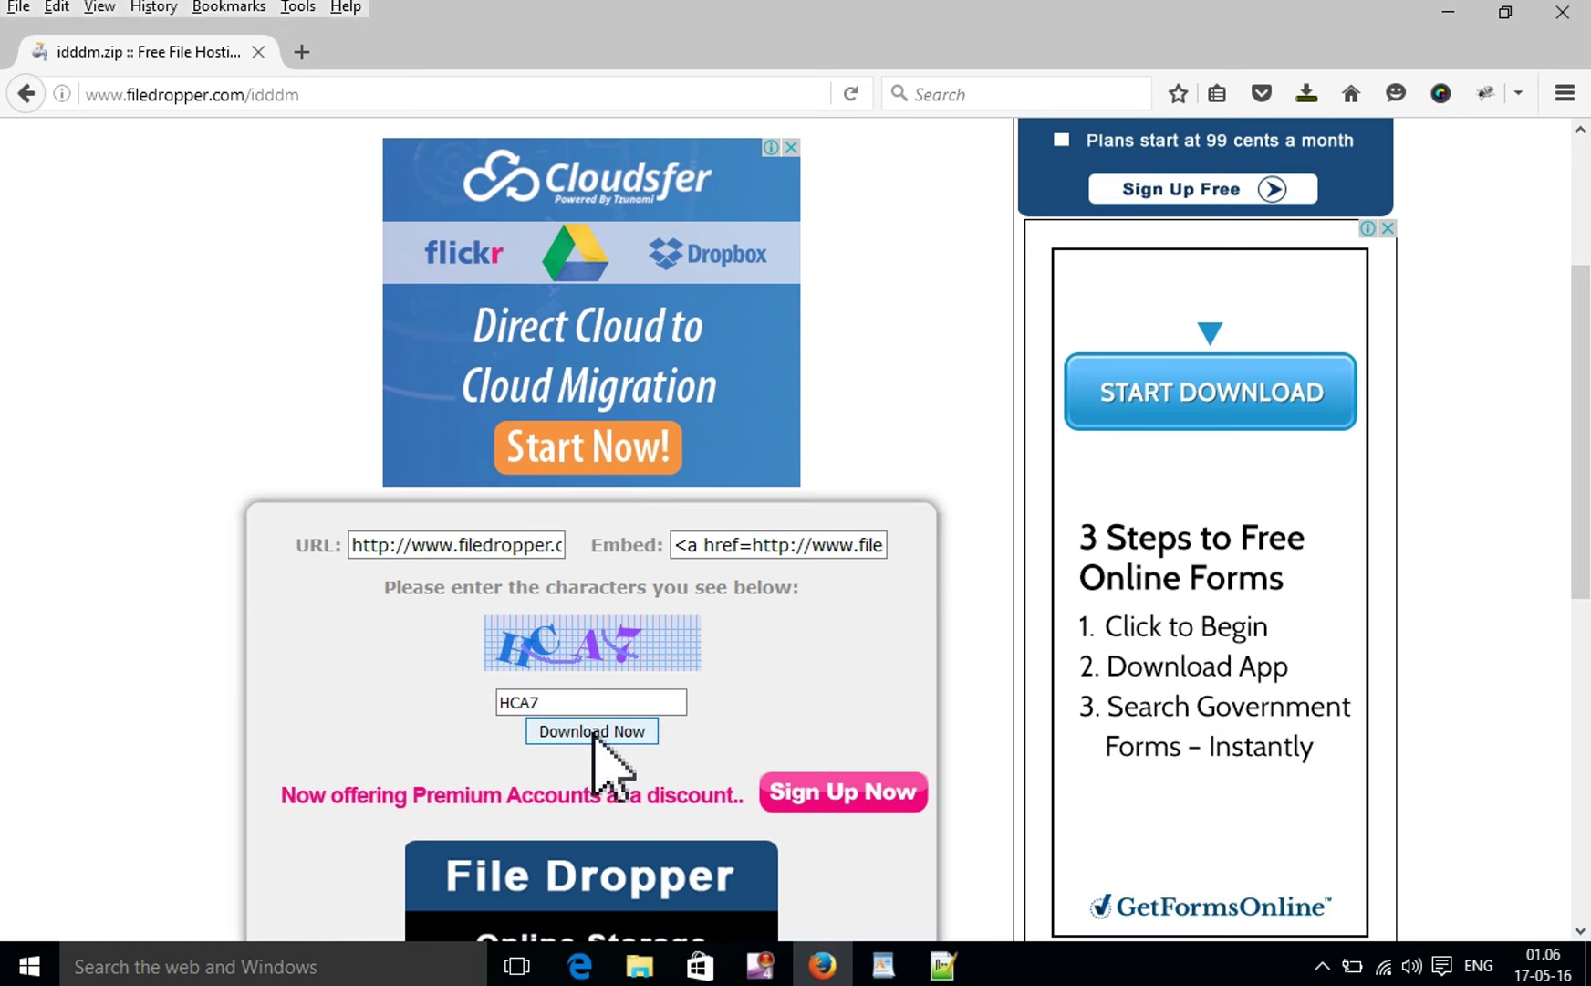
click(597, 735)
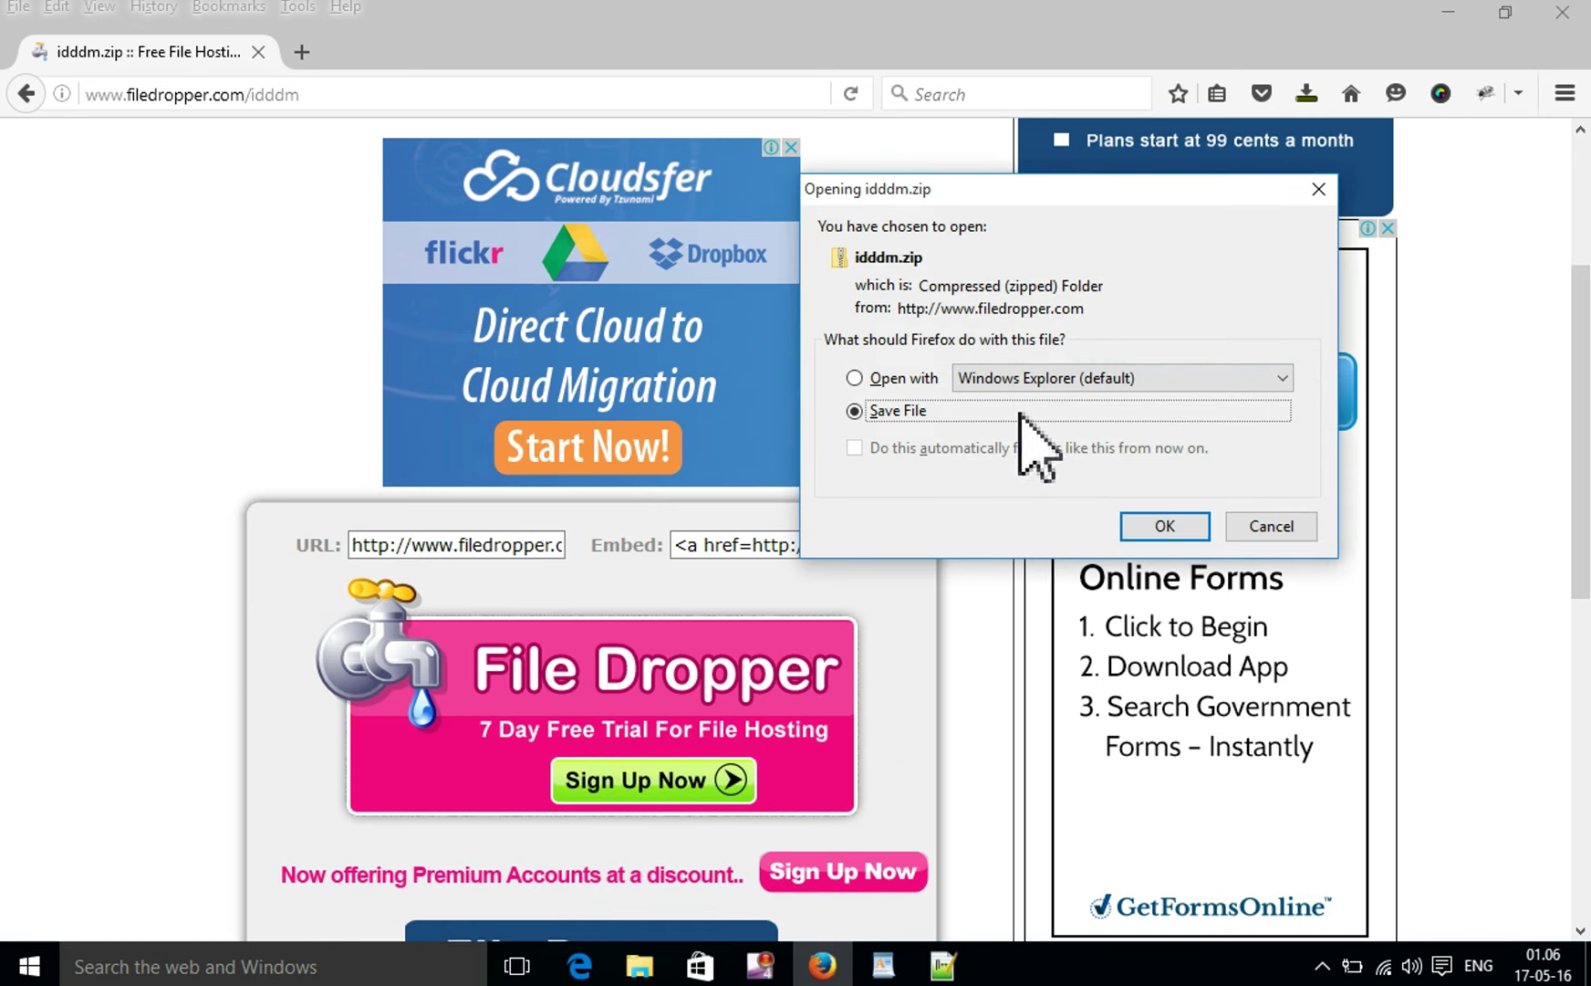
click(1168, 524)
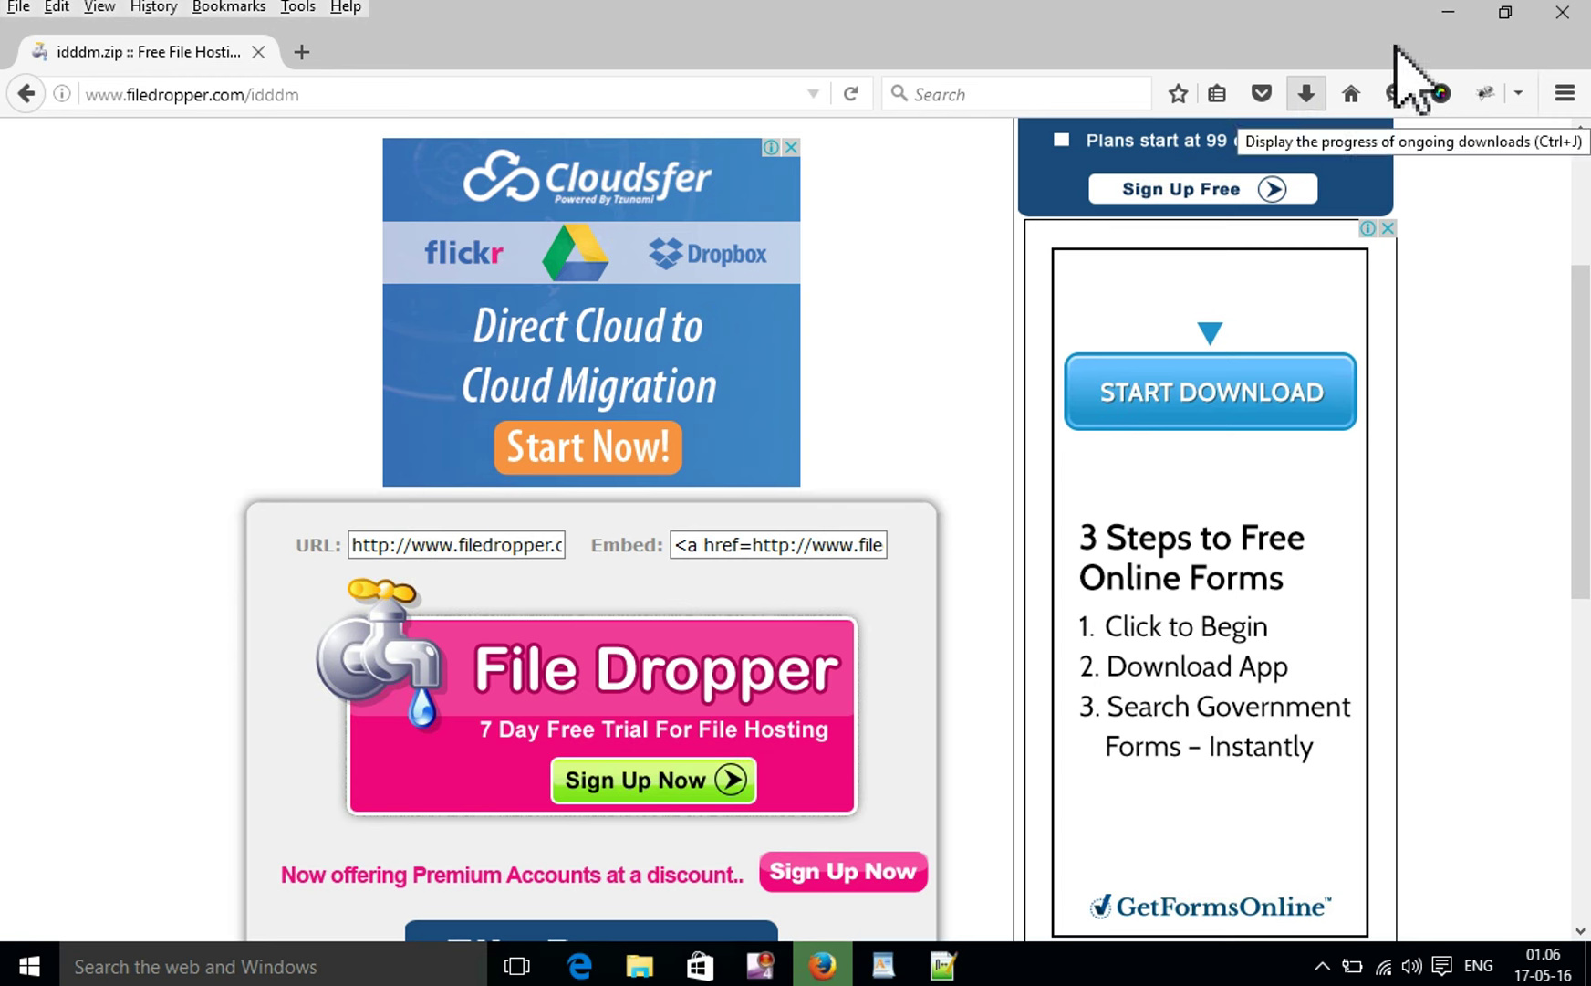
Step: Extract the desktop idddm.zip into a new idddm folder
click(1447, 14)
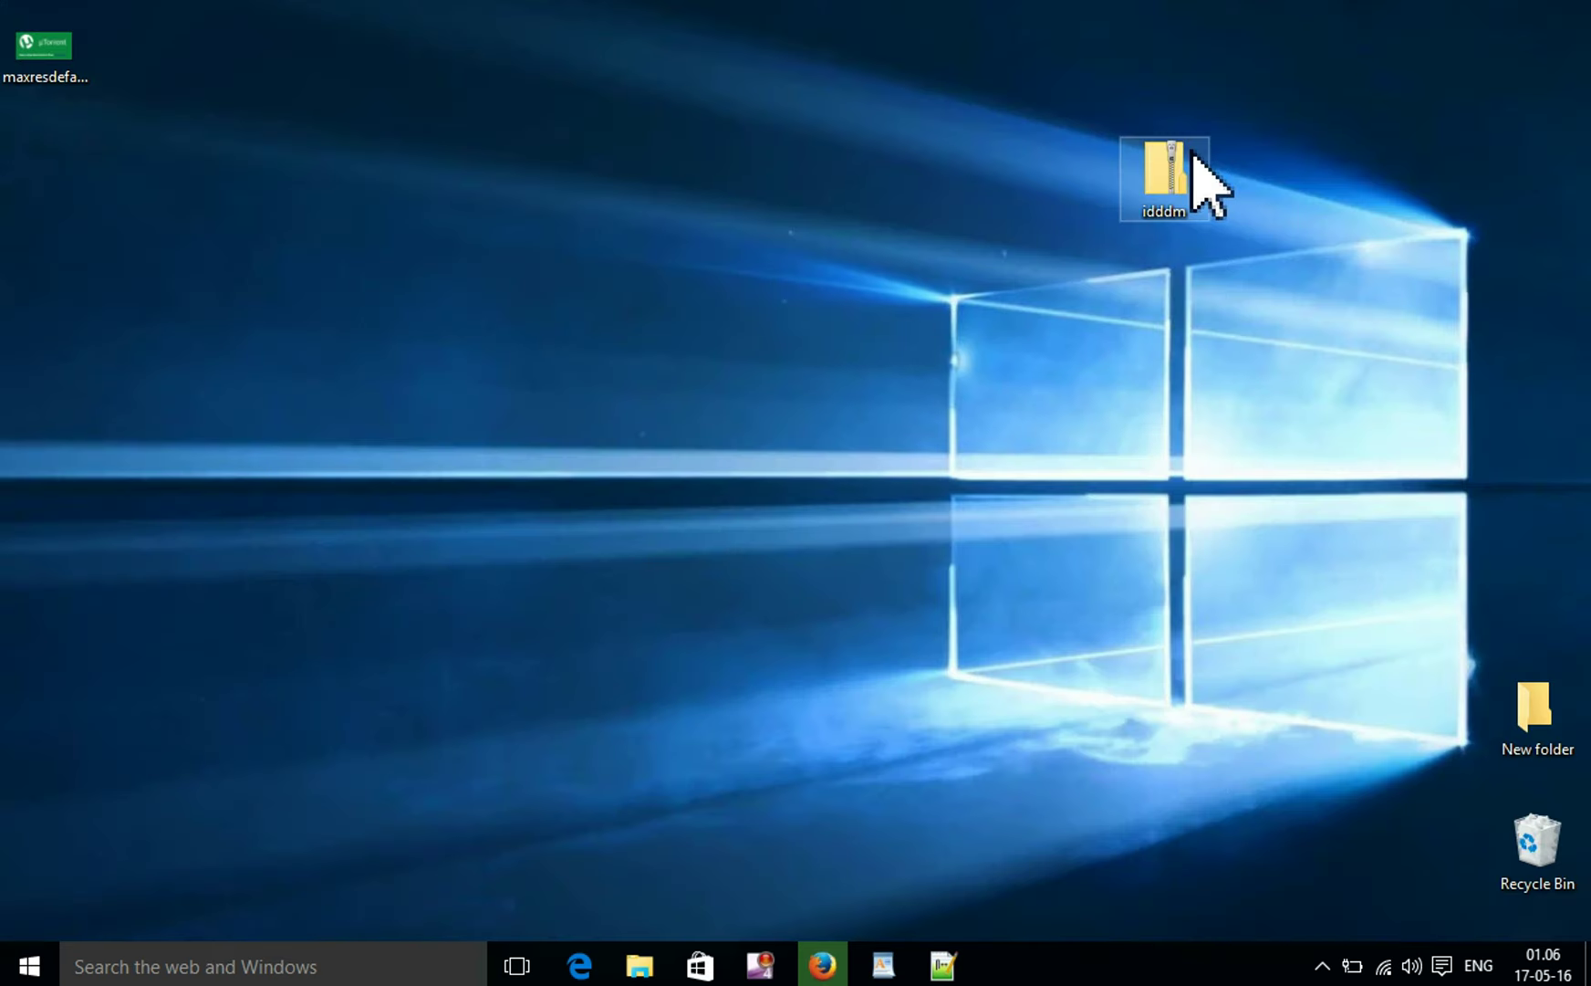
right_click(1187, 155)
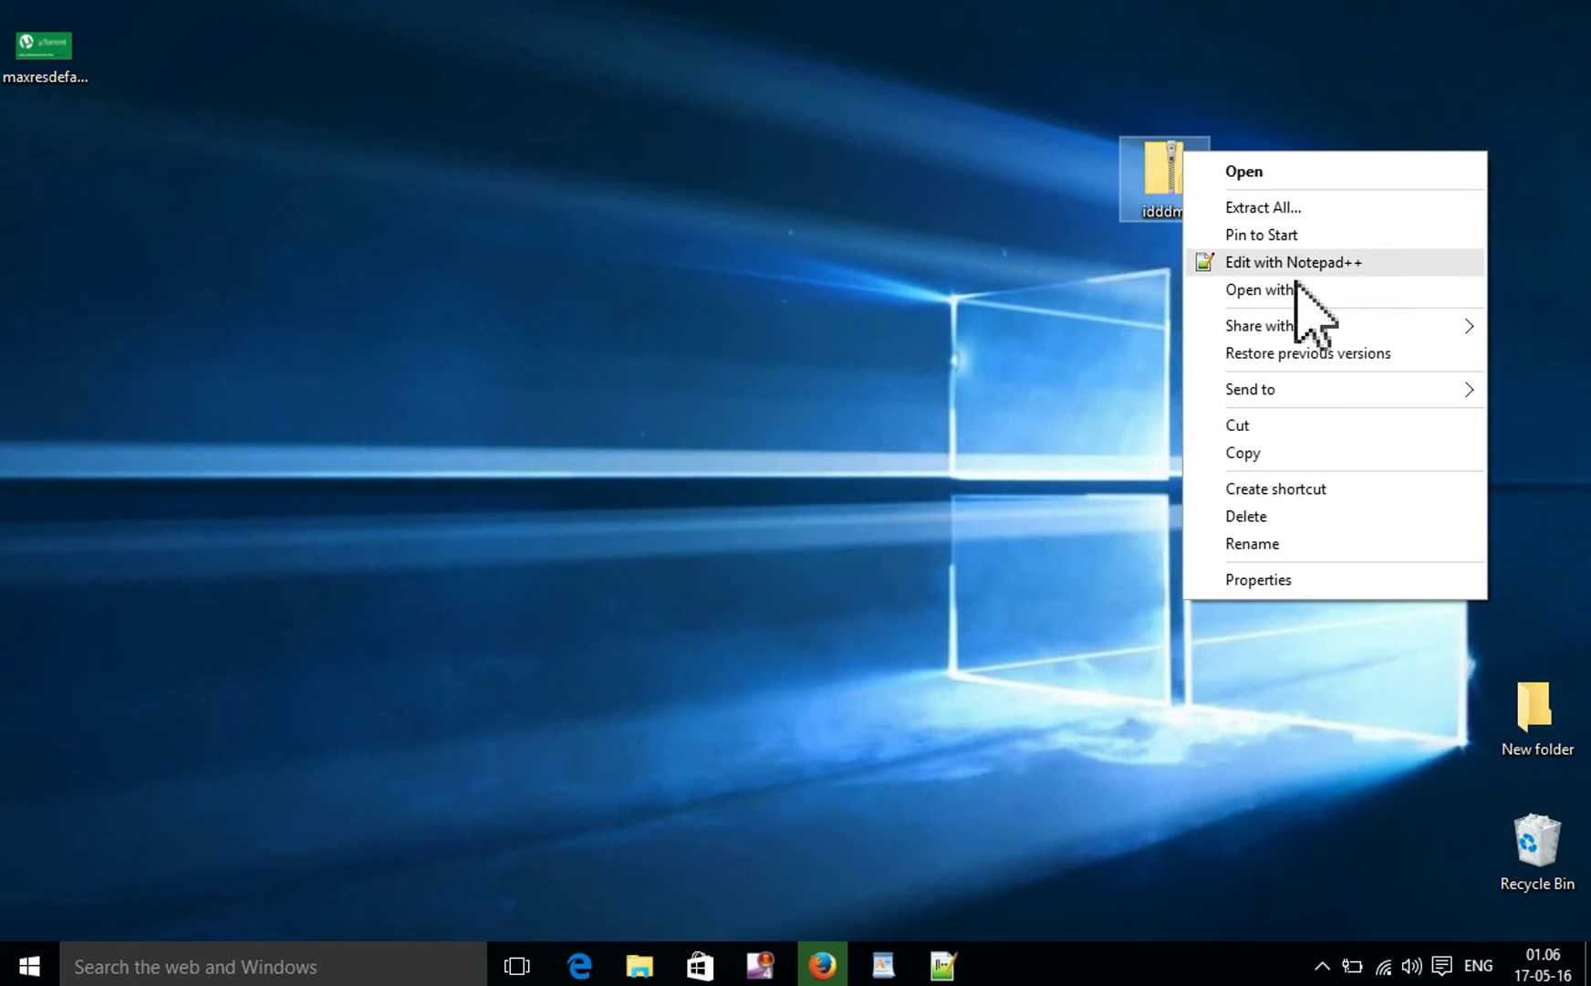
click(1010, 277)
right_click(1170, 177)
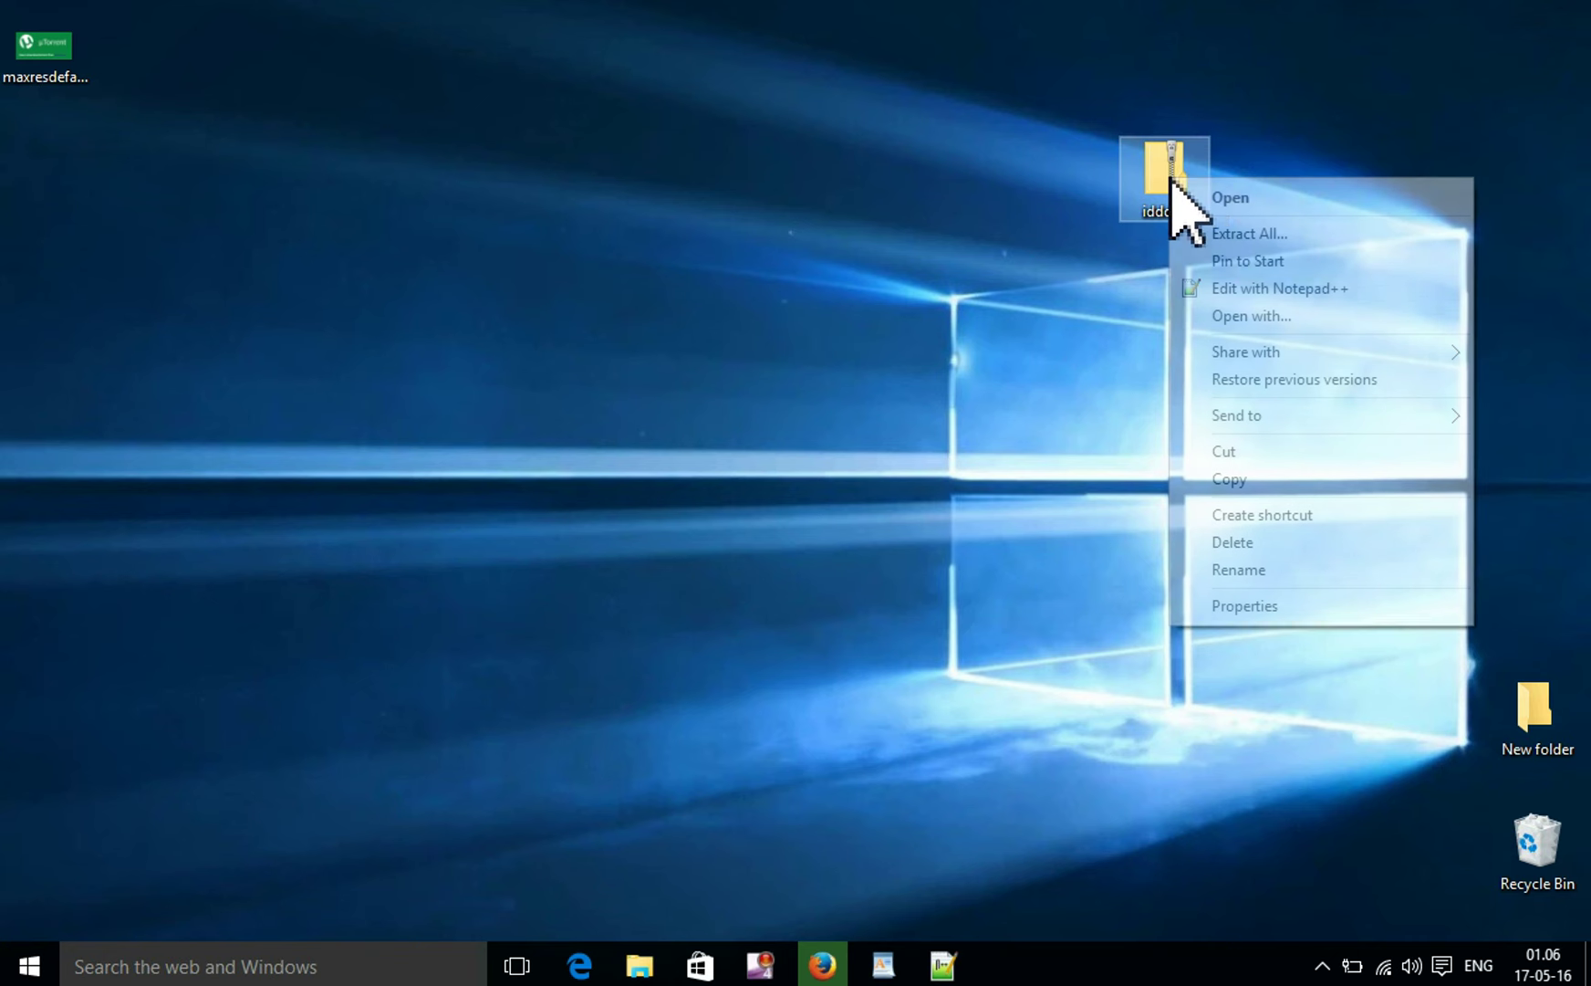
click(1254, 232)
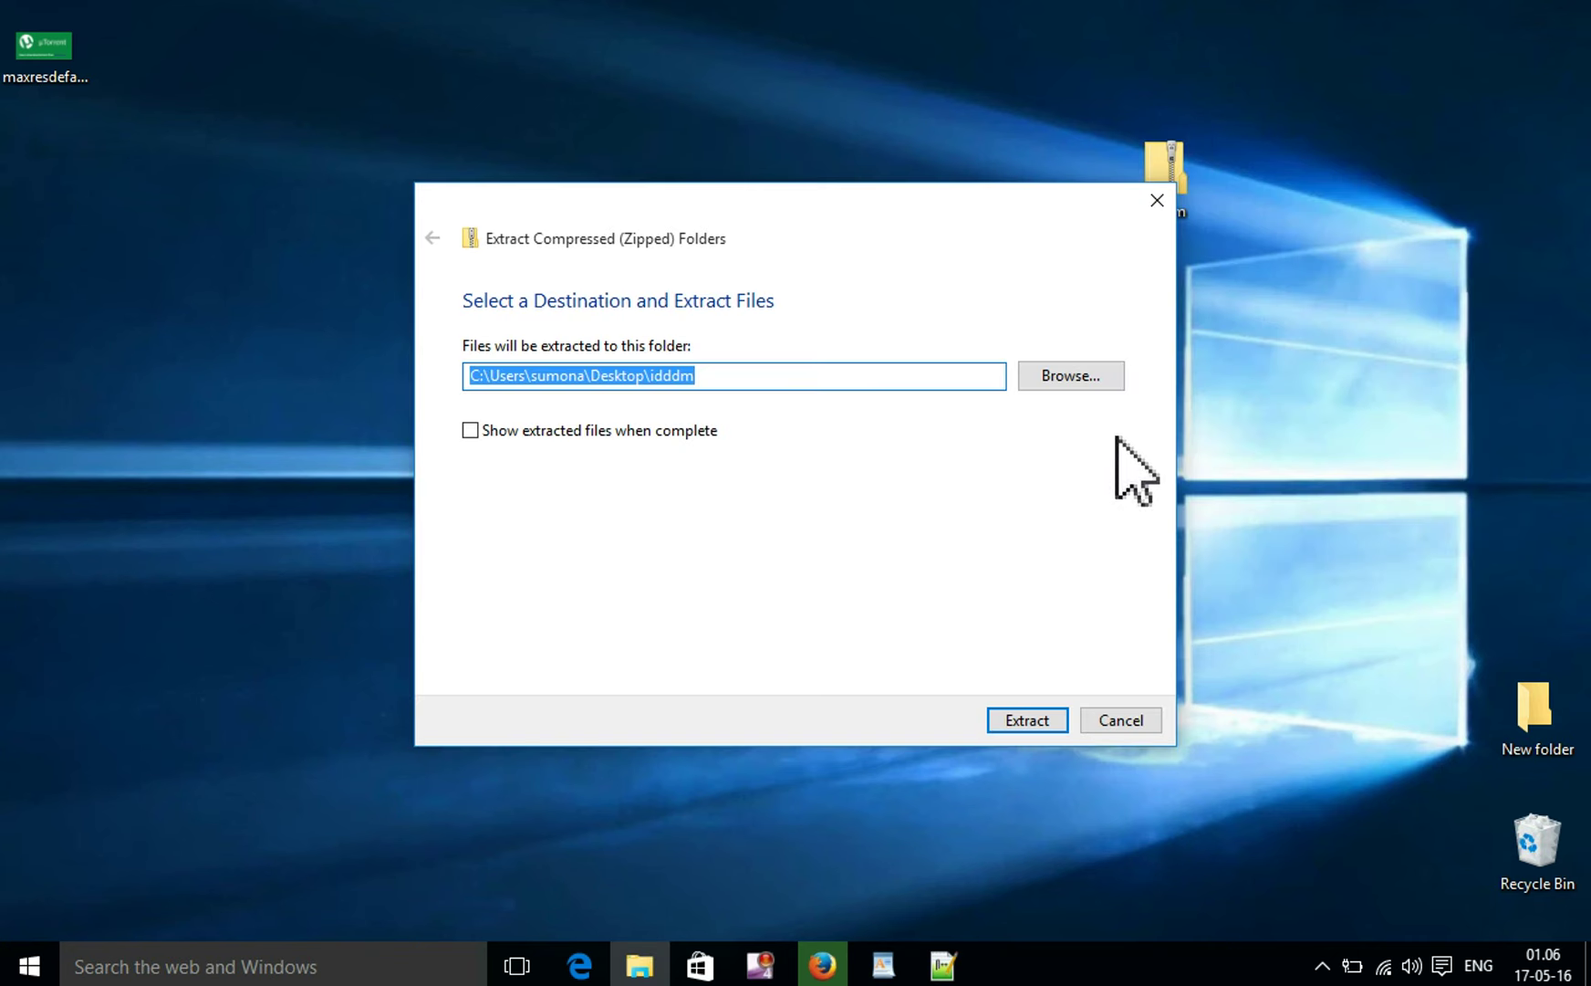
click(1032, 719)
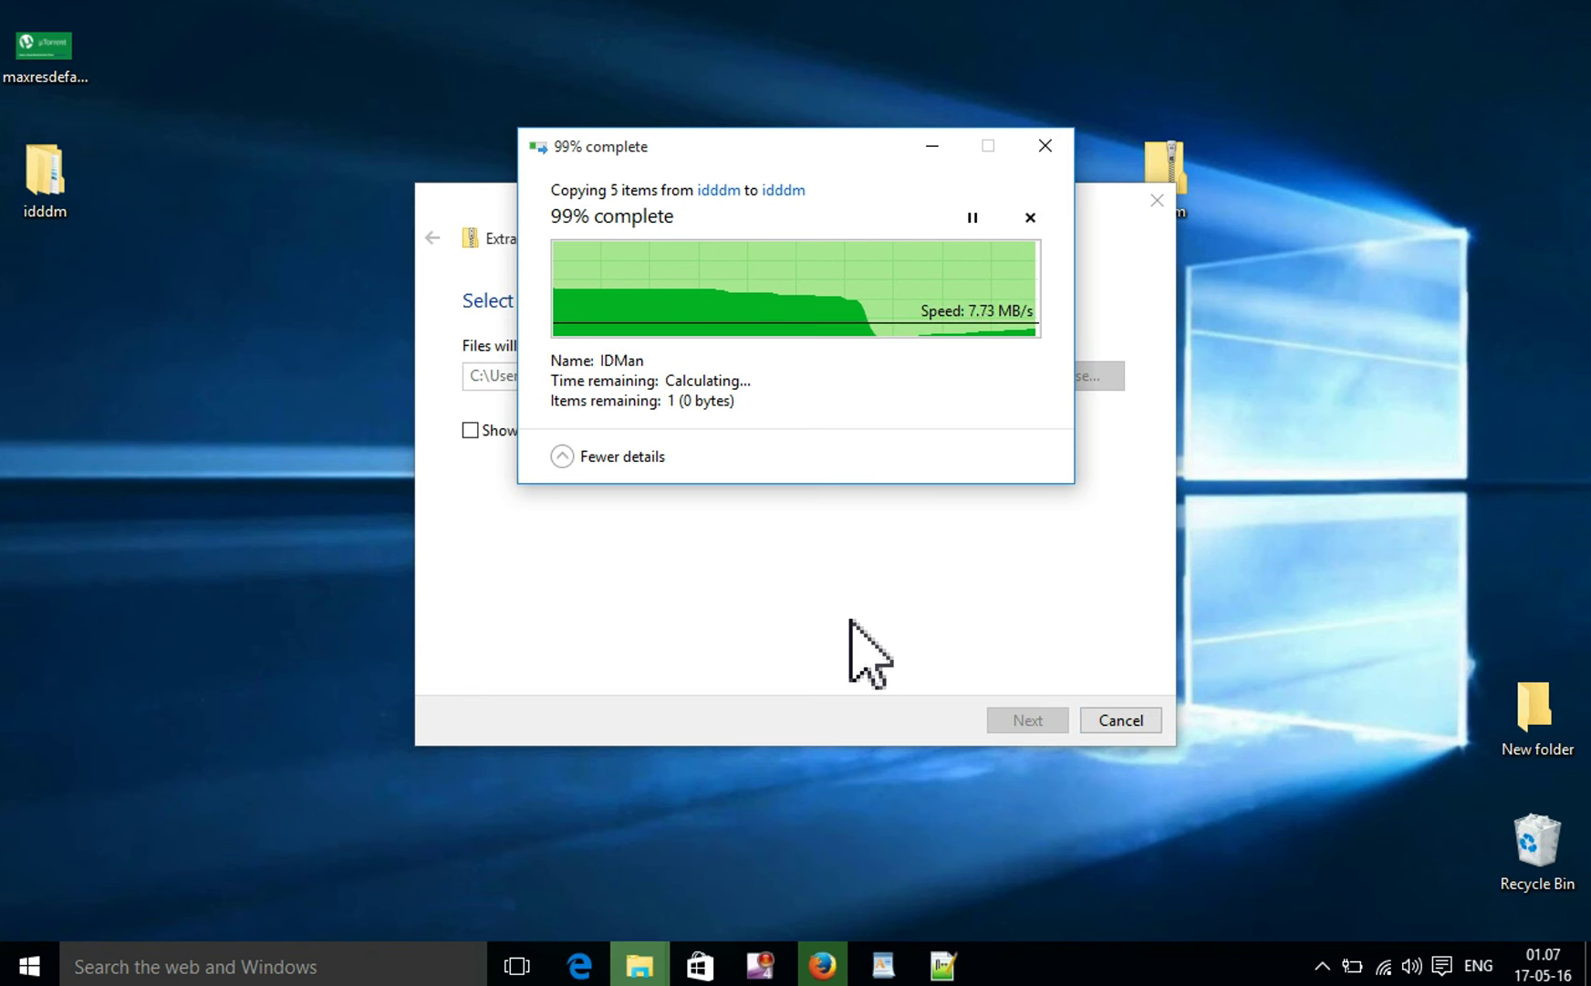
Step: Run idman623build22 from idddm\Internet Download Manager 6.23 as administrator
double_click(37, 183)
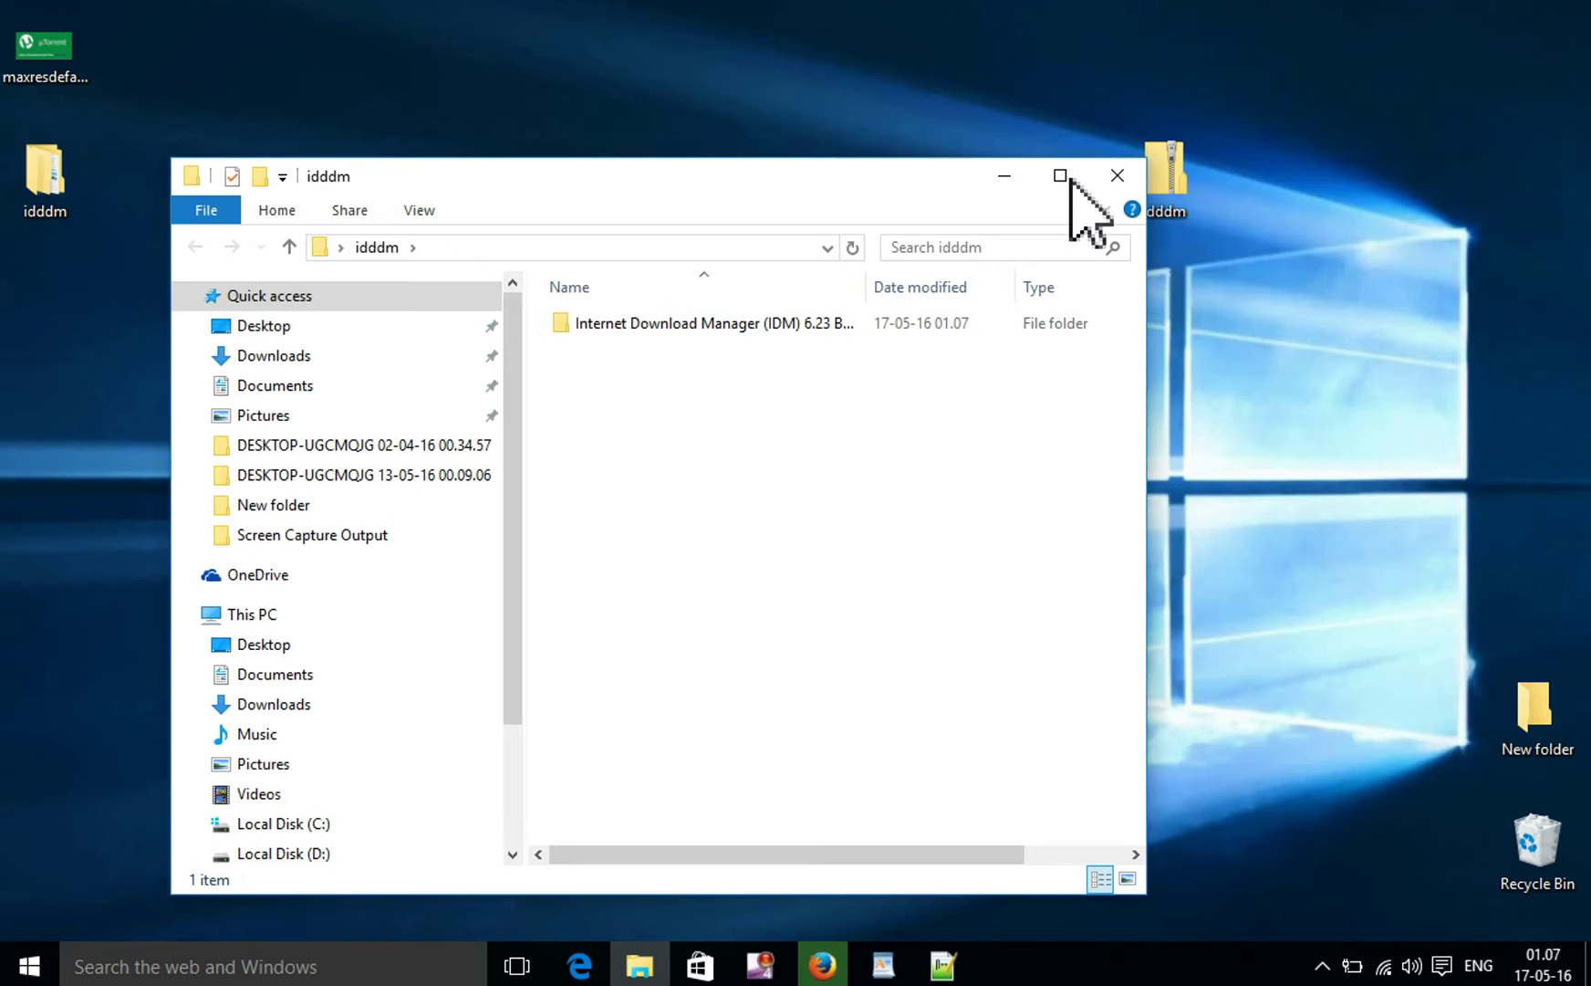
click(1072, 179)
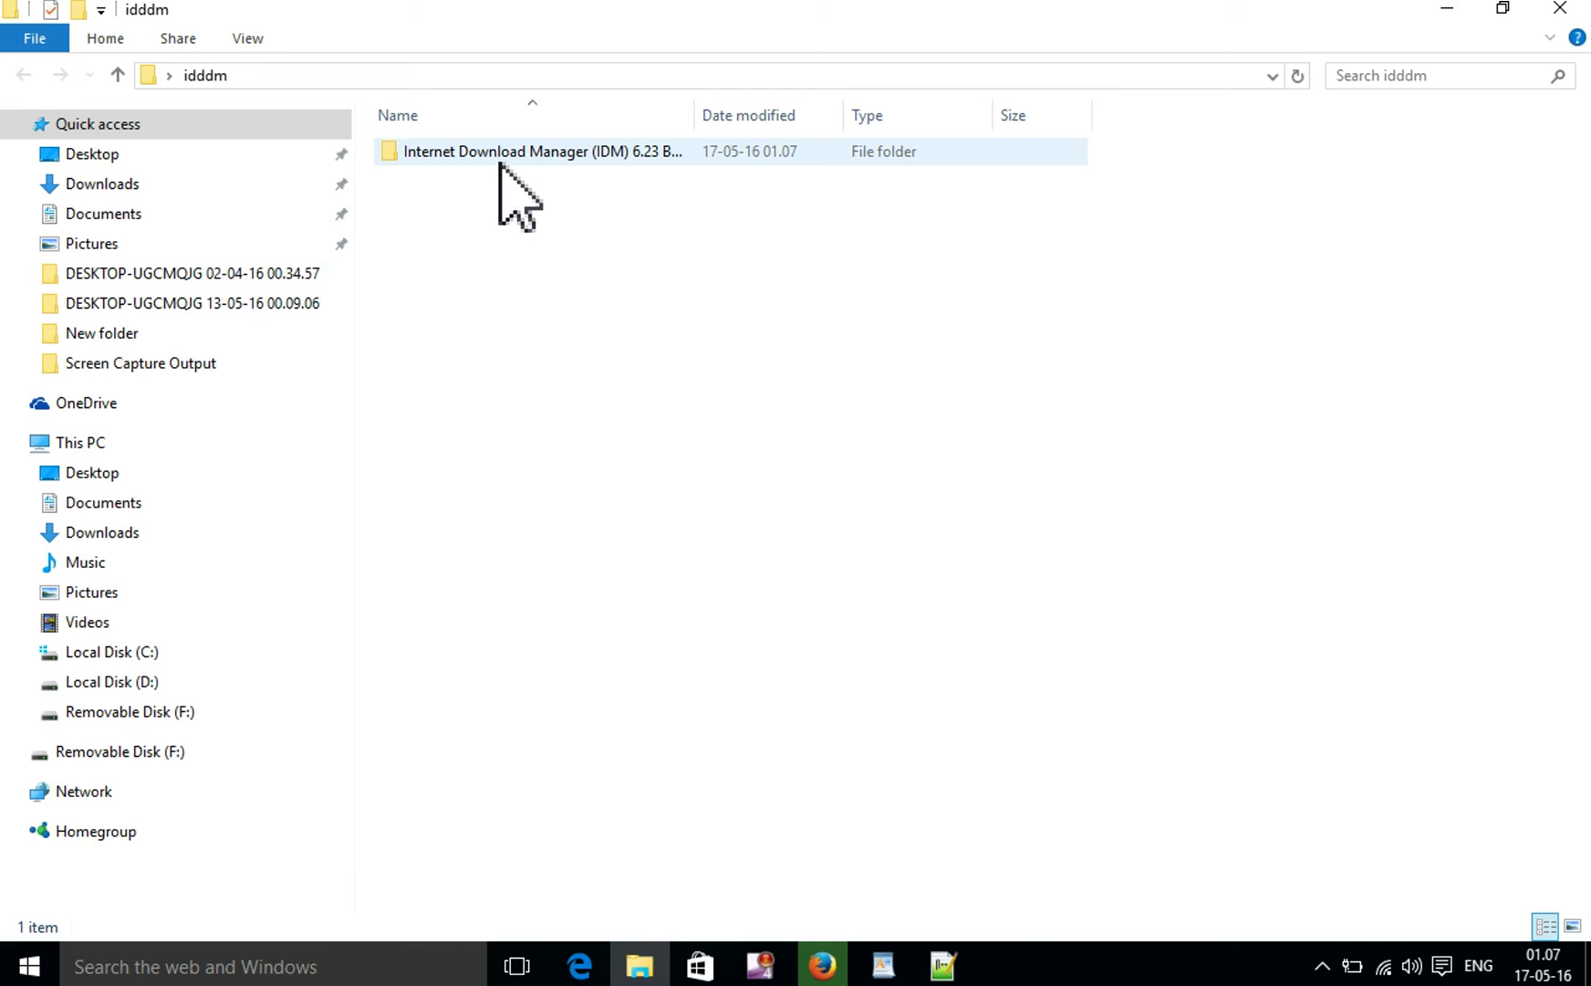
double_click(499, 160)
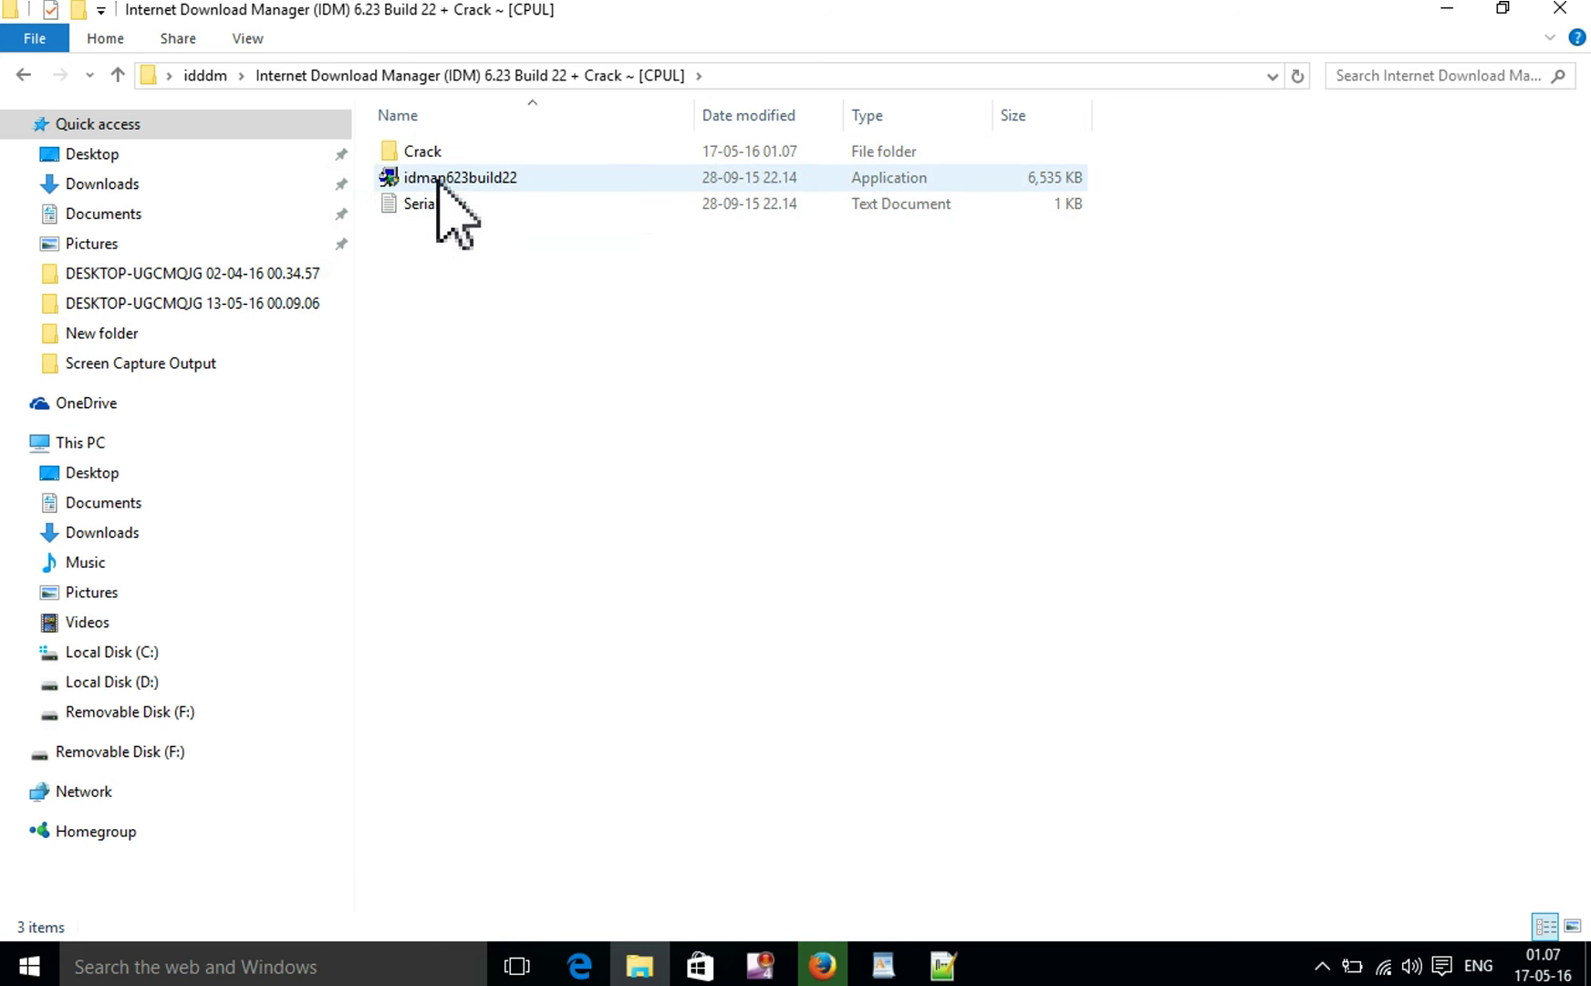
click(438, 183)
right_click(438, 181)
click(516, 227)
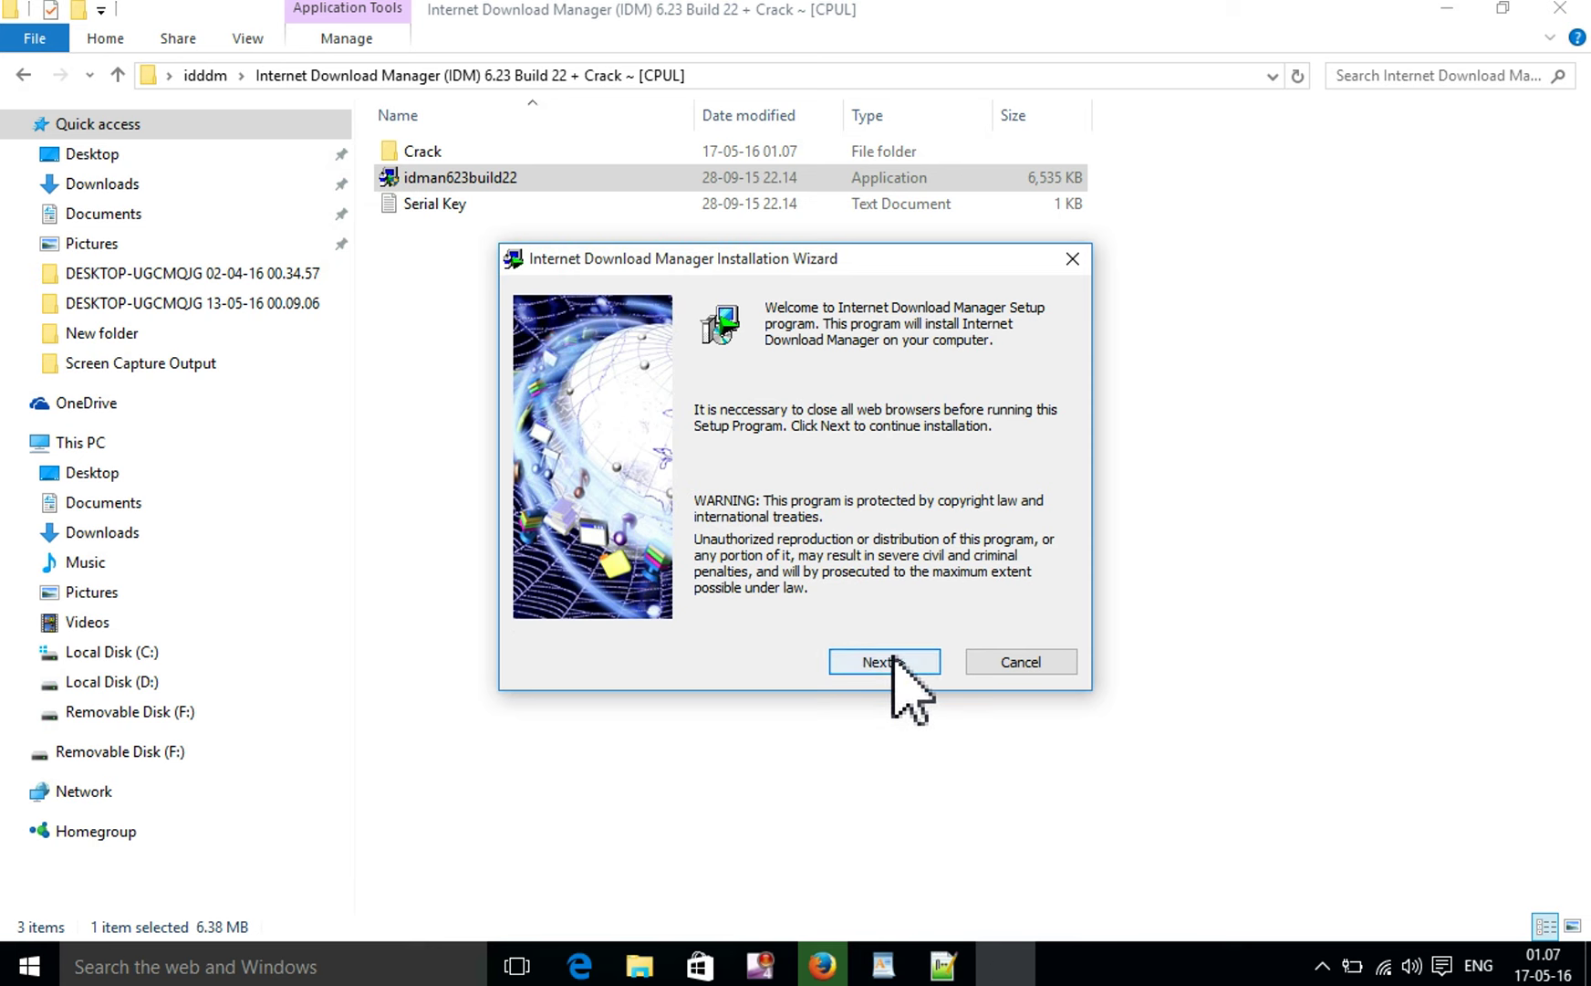
Step: Install IDM with default settings into Program Files and acknowledge Firefox integration
click(894, 659)
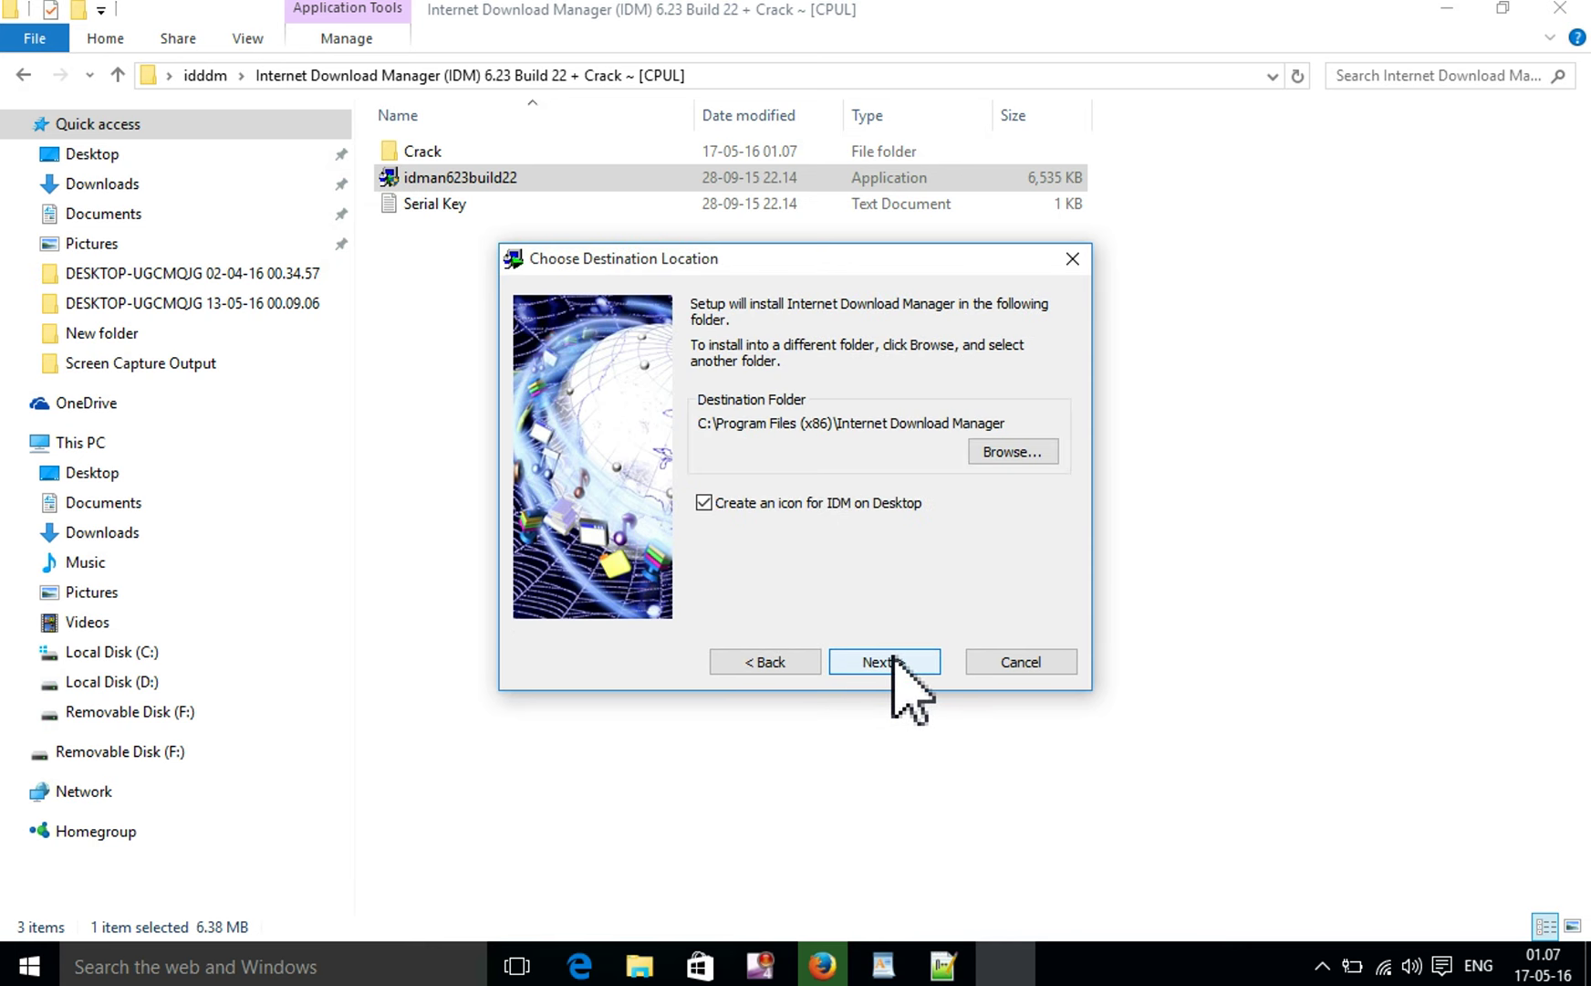
click(894, 659)
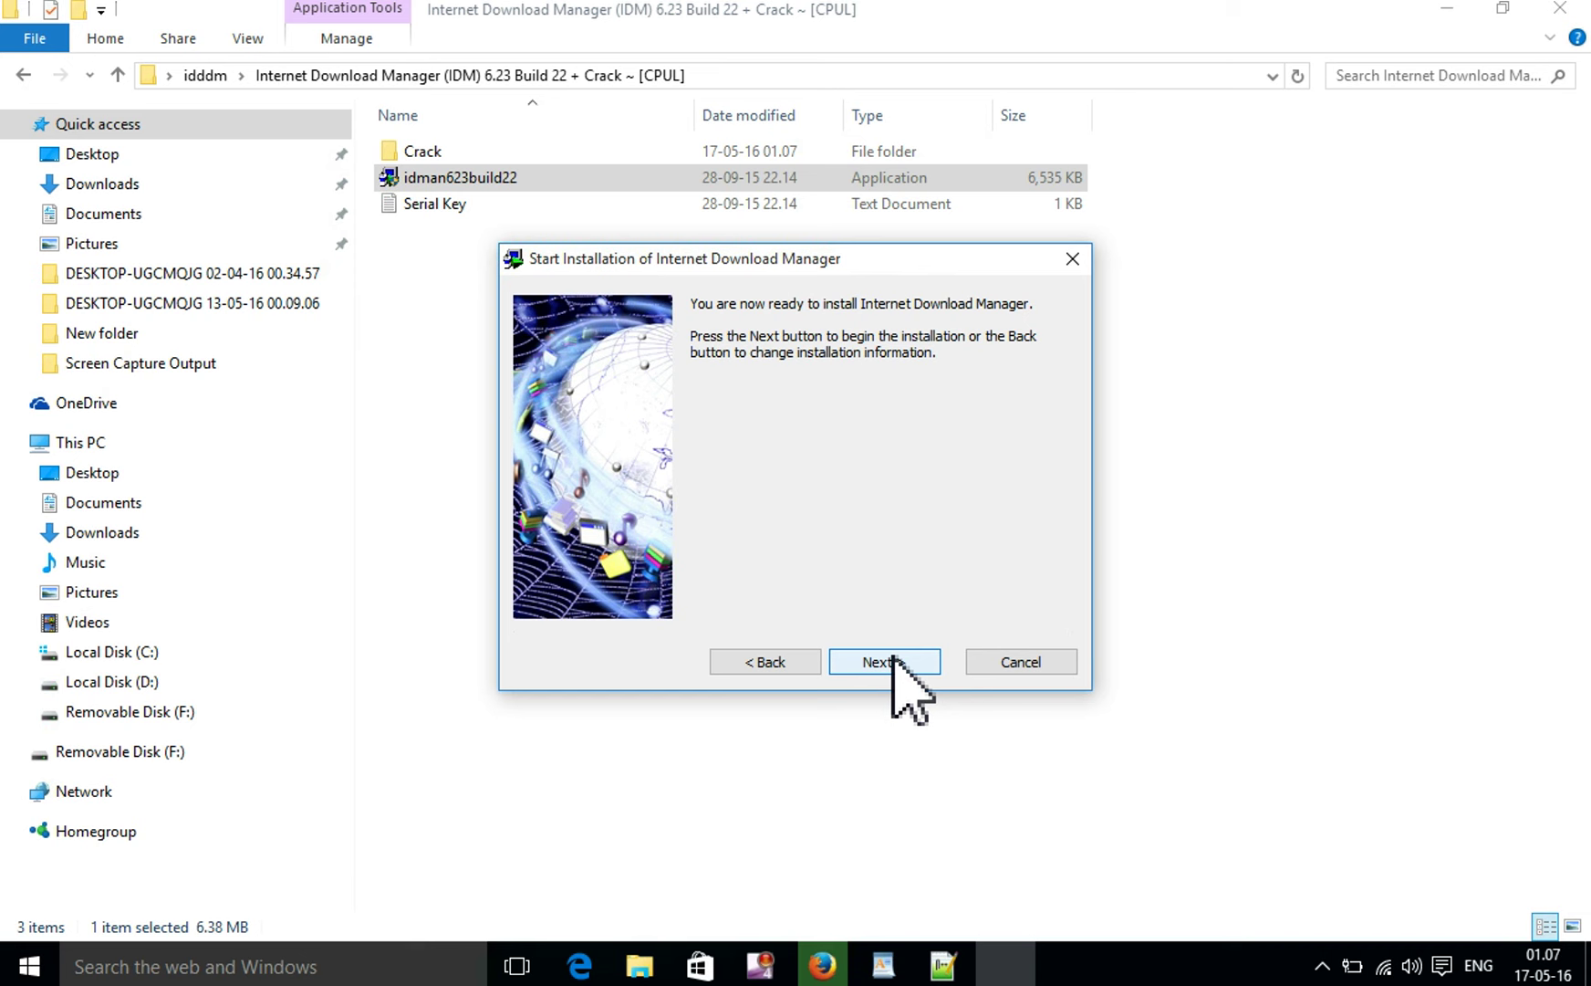
click(894, 659)
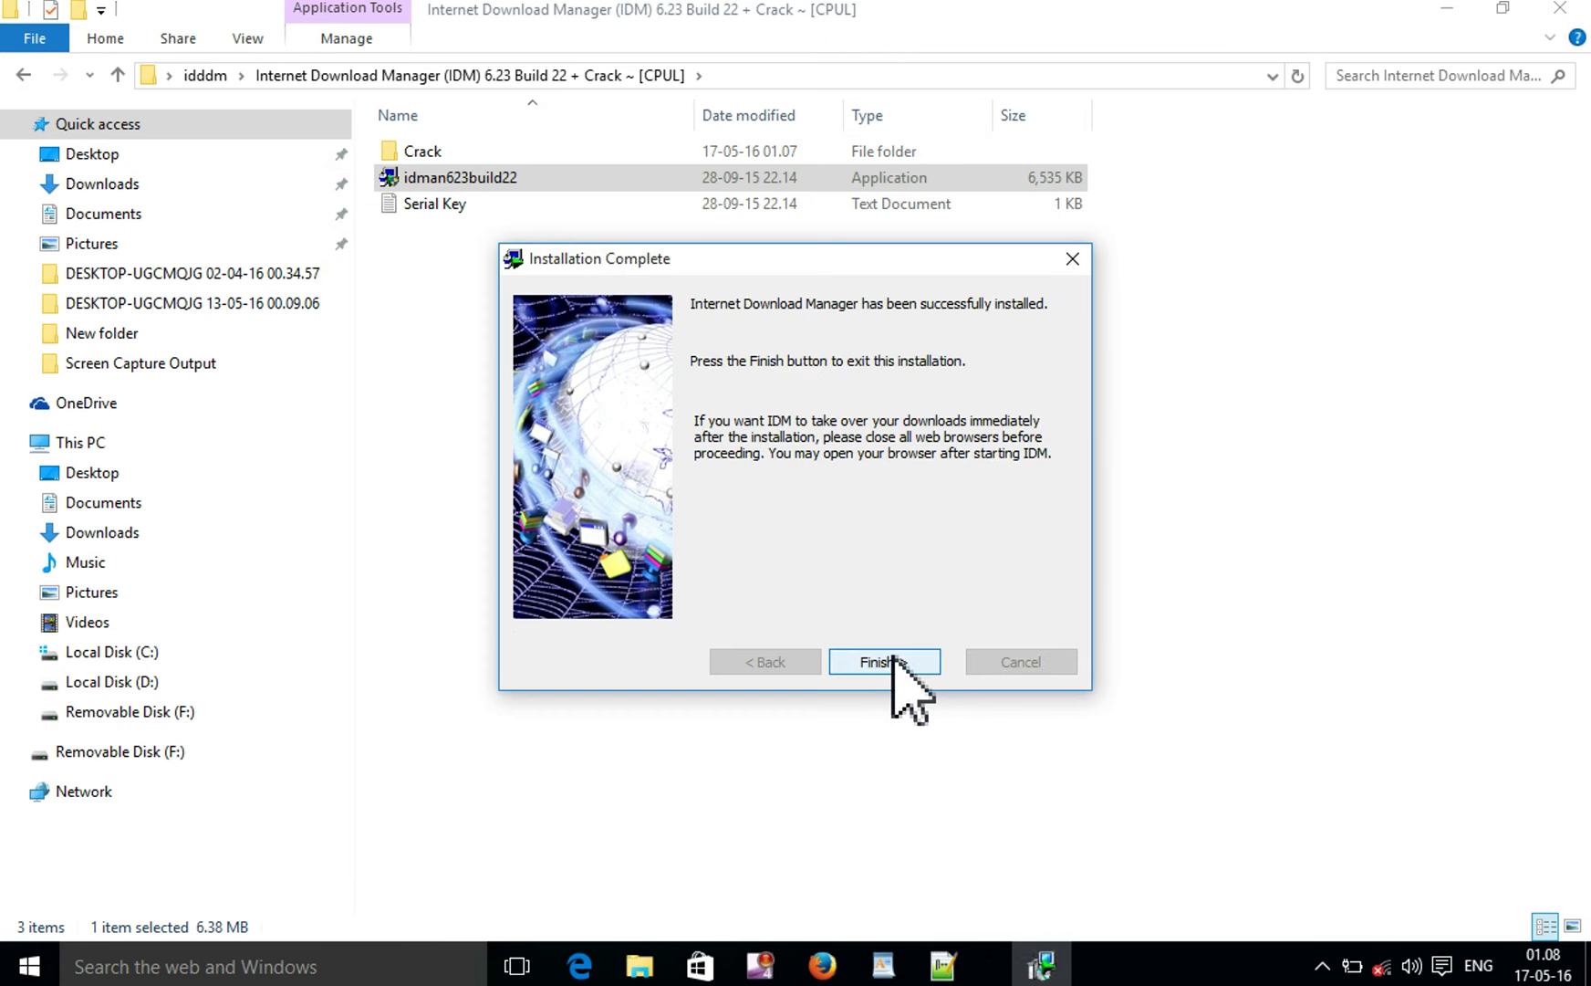
click(894, 659)
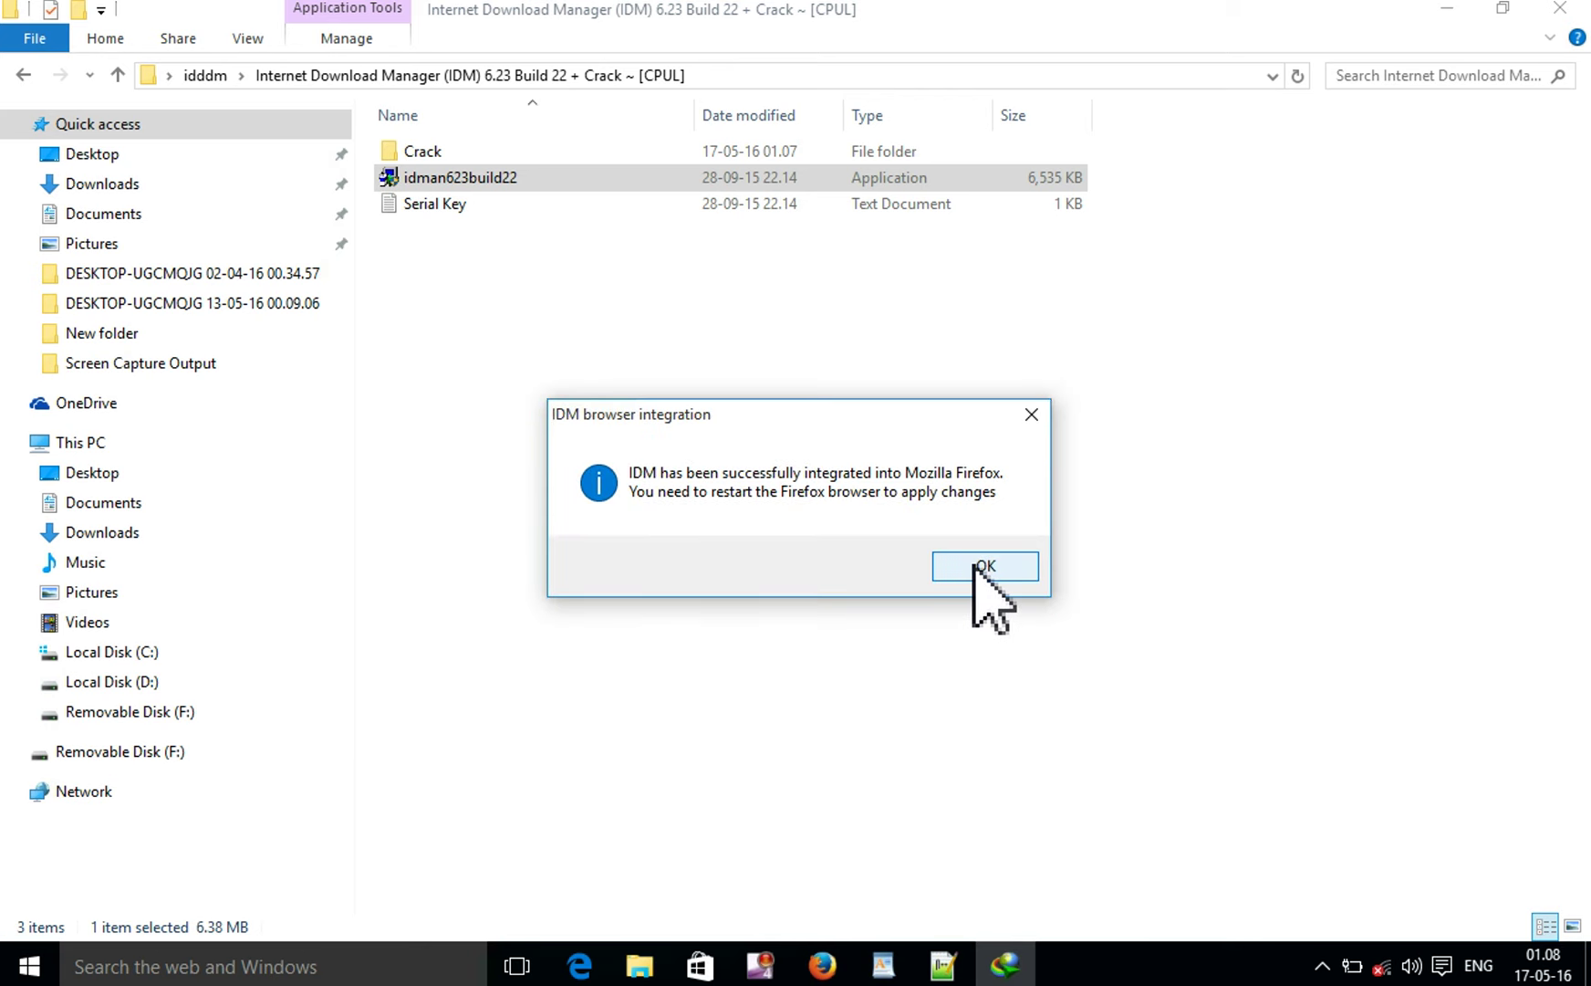
click(975, 567)
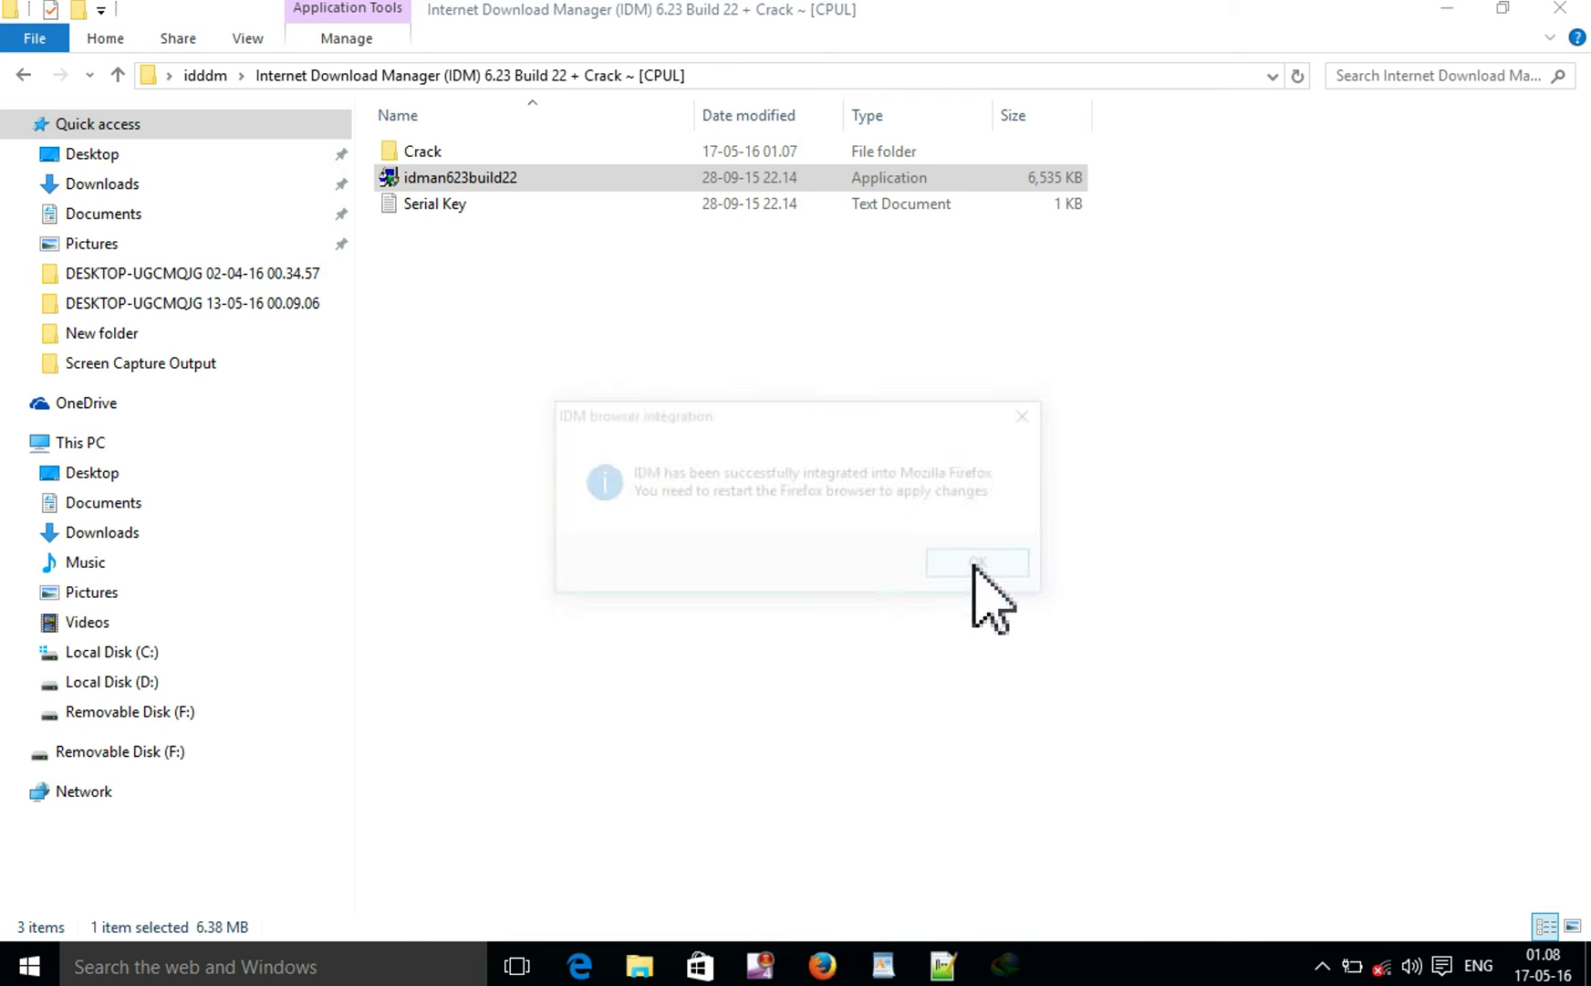
click(1446, 11)
Step: Exit Internet Download Manager from its system tray icon
double_click(70, 324)
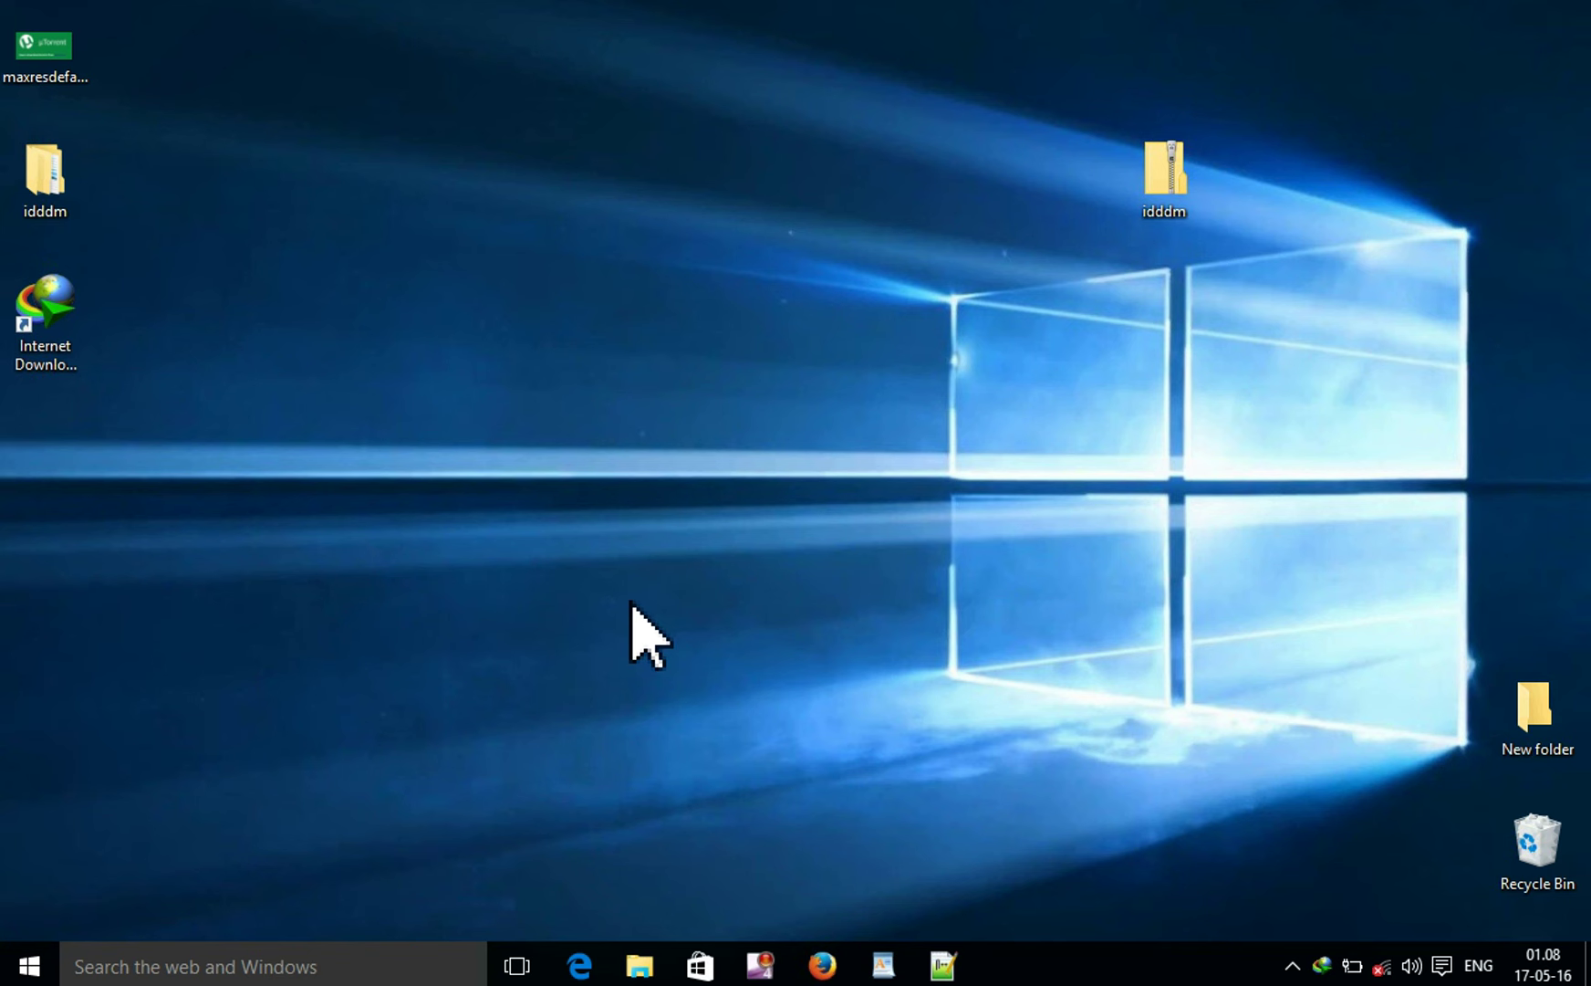
click(1292, 965)
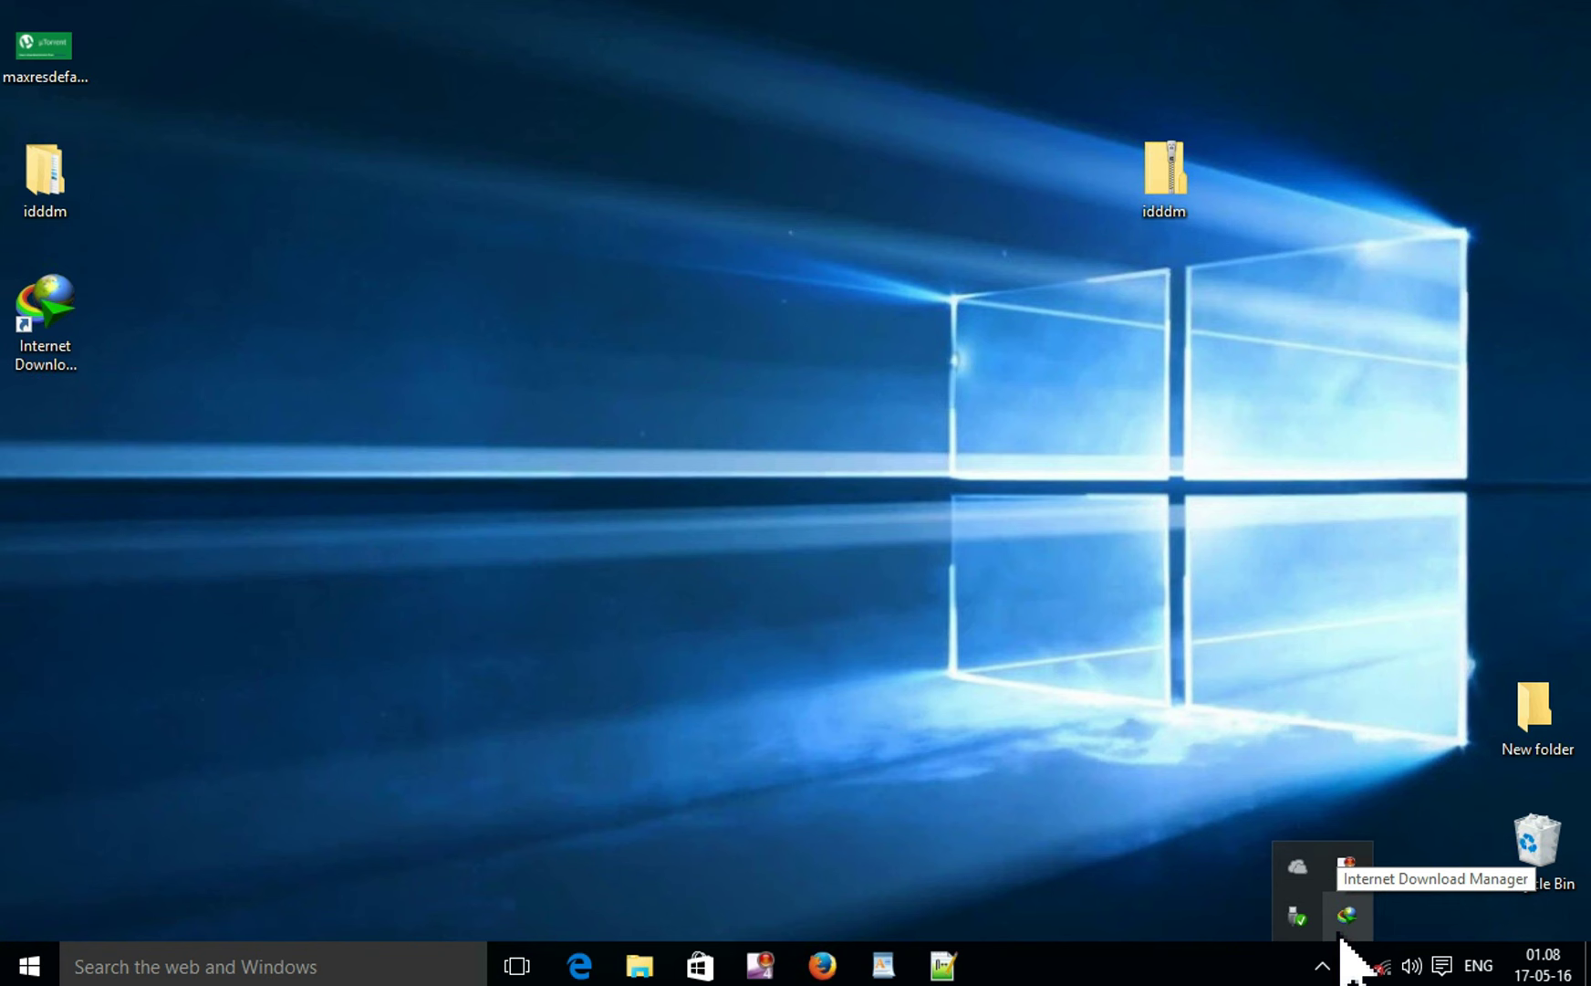
right_click(1345, 929)
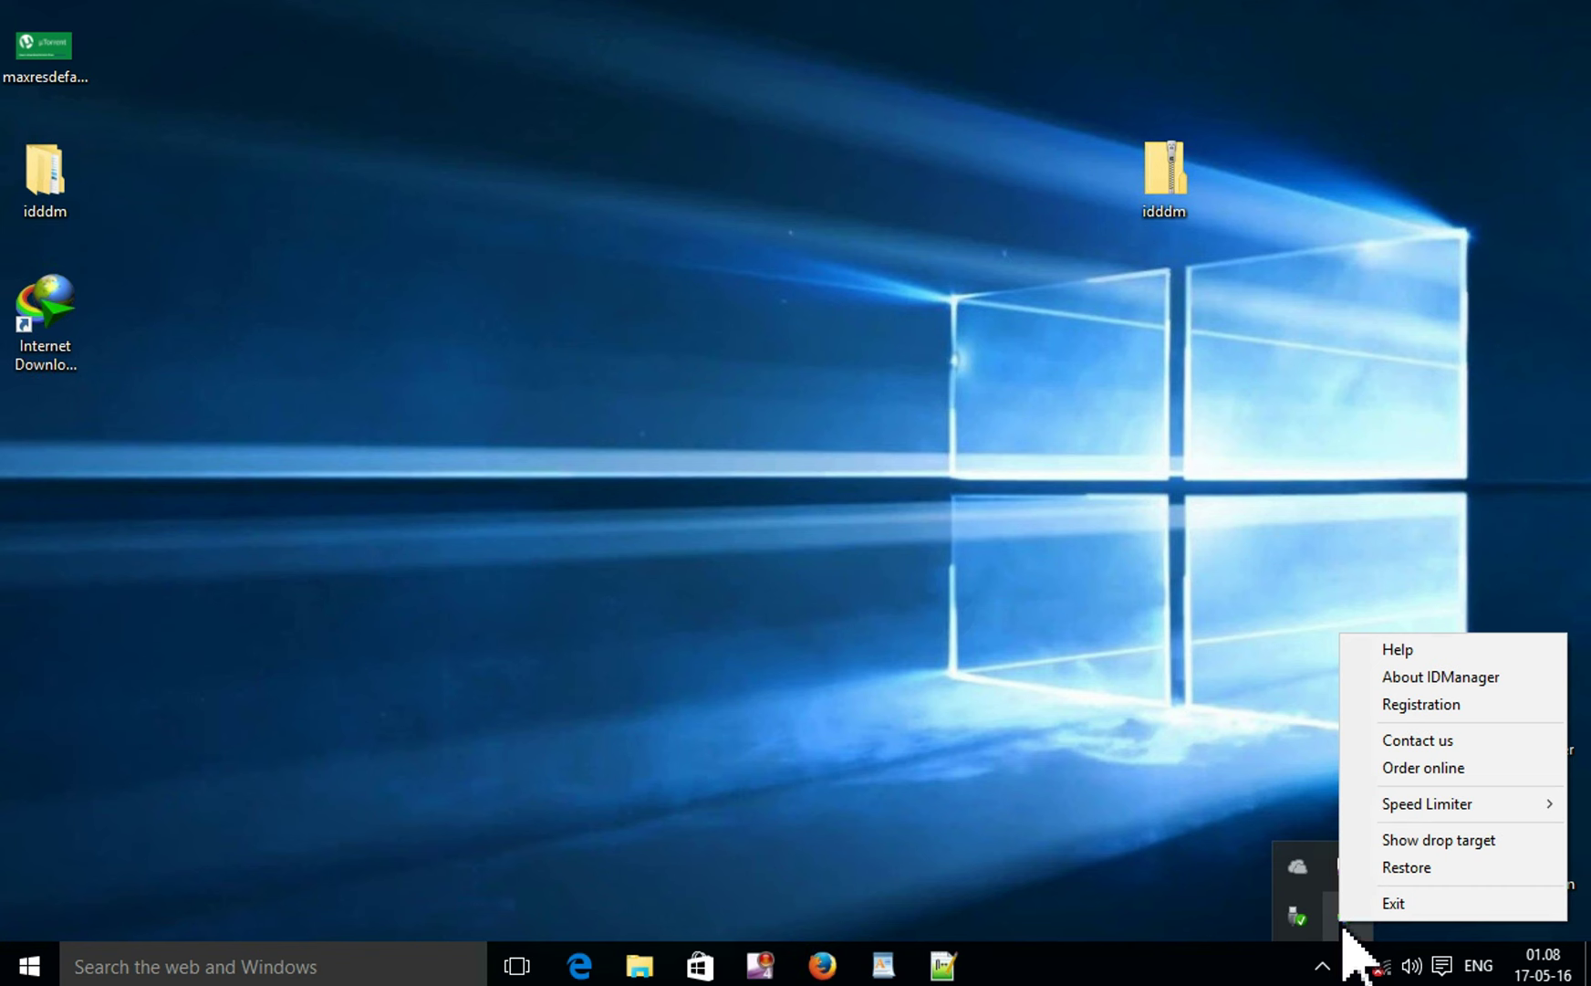
click(1394, 902)
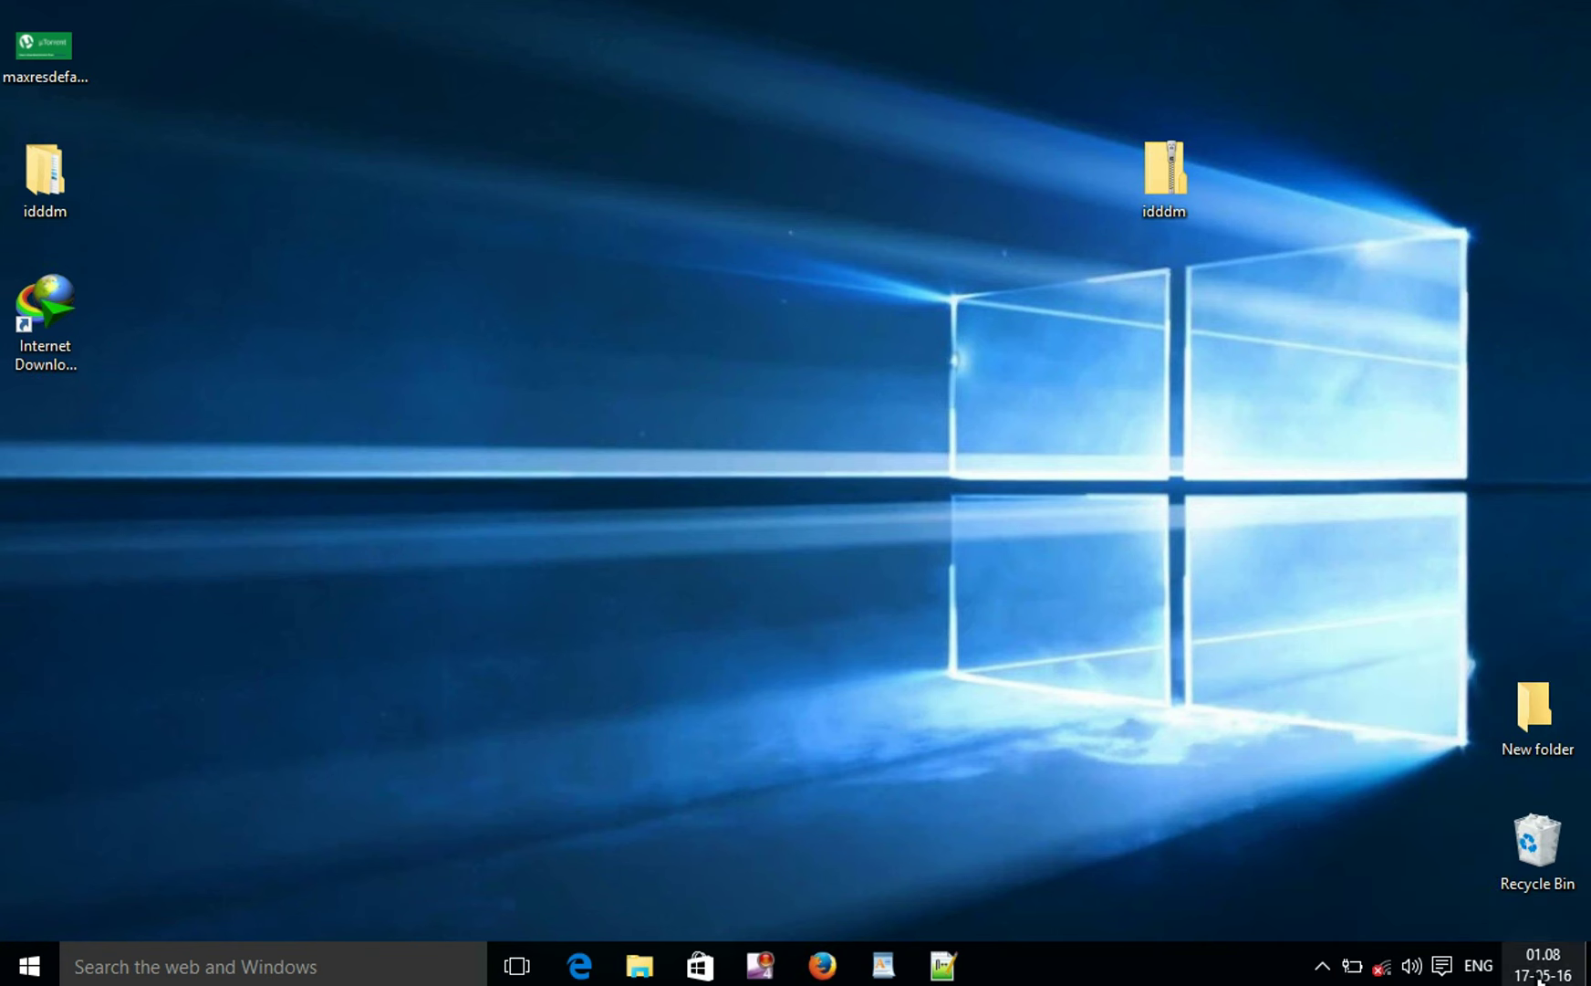
click(1322, 965)
right_click(1353, 915)
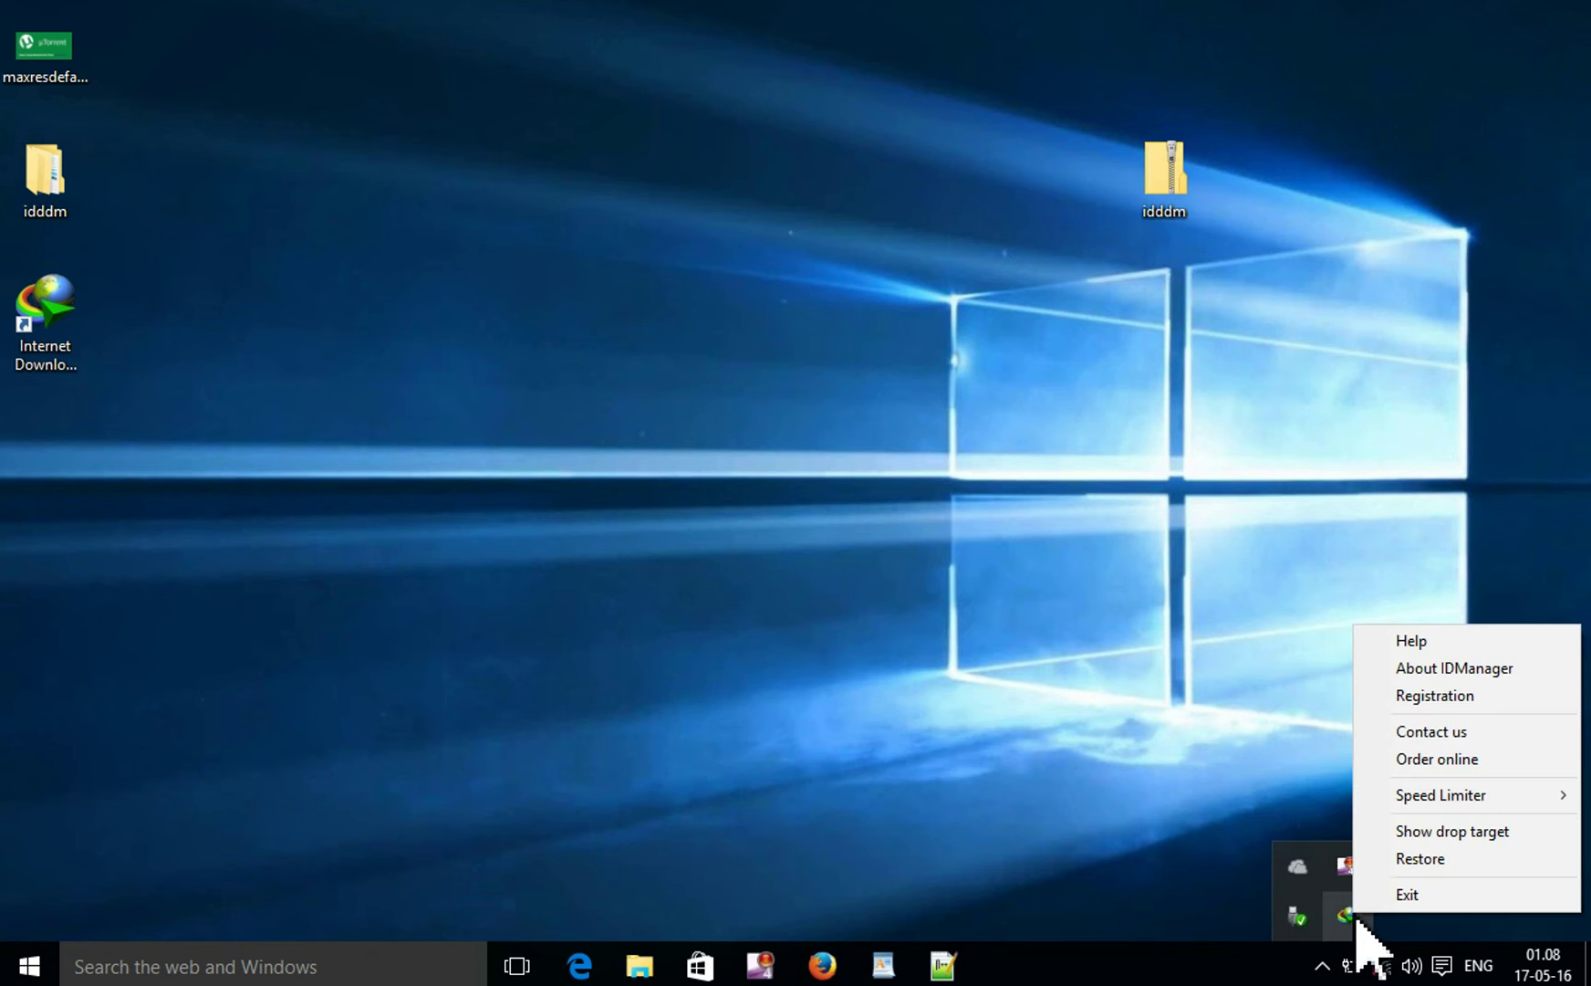
click(1414, 896)
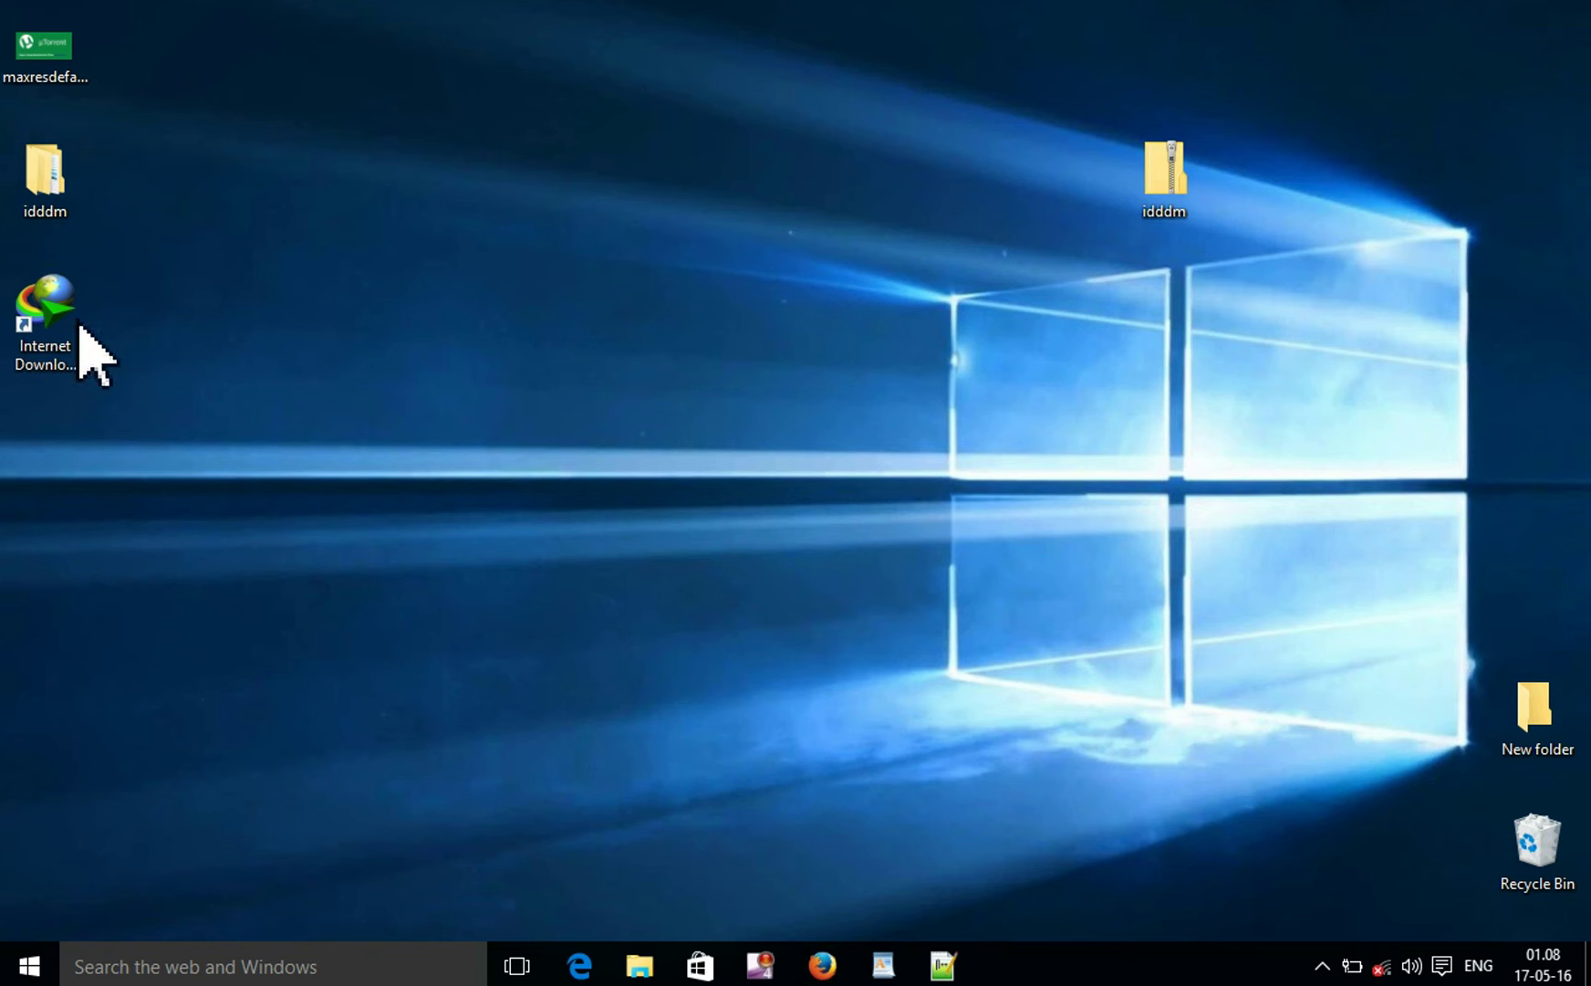
Step: Copy IDMan from the idddm package's IDM 6.23 Crack folder
double_click(50, 182)
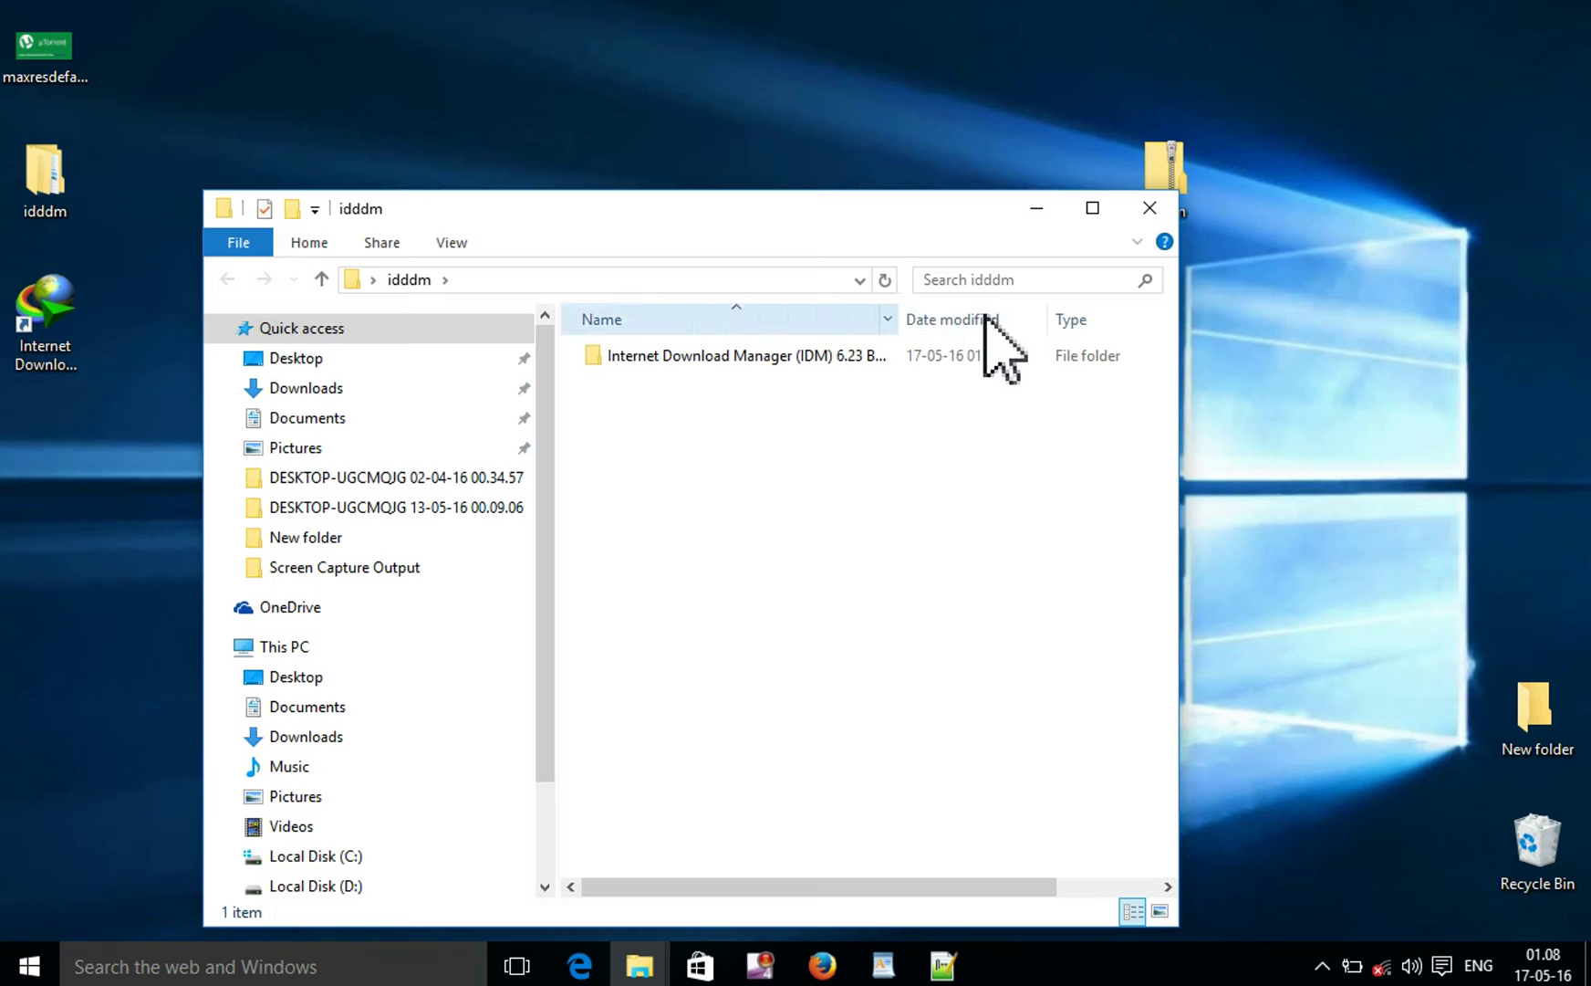
double_click(767, 371)
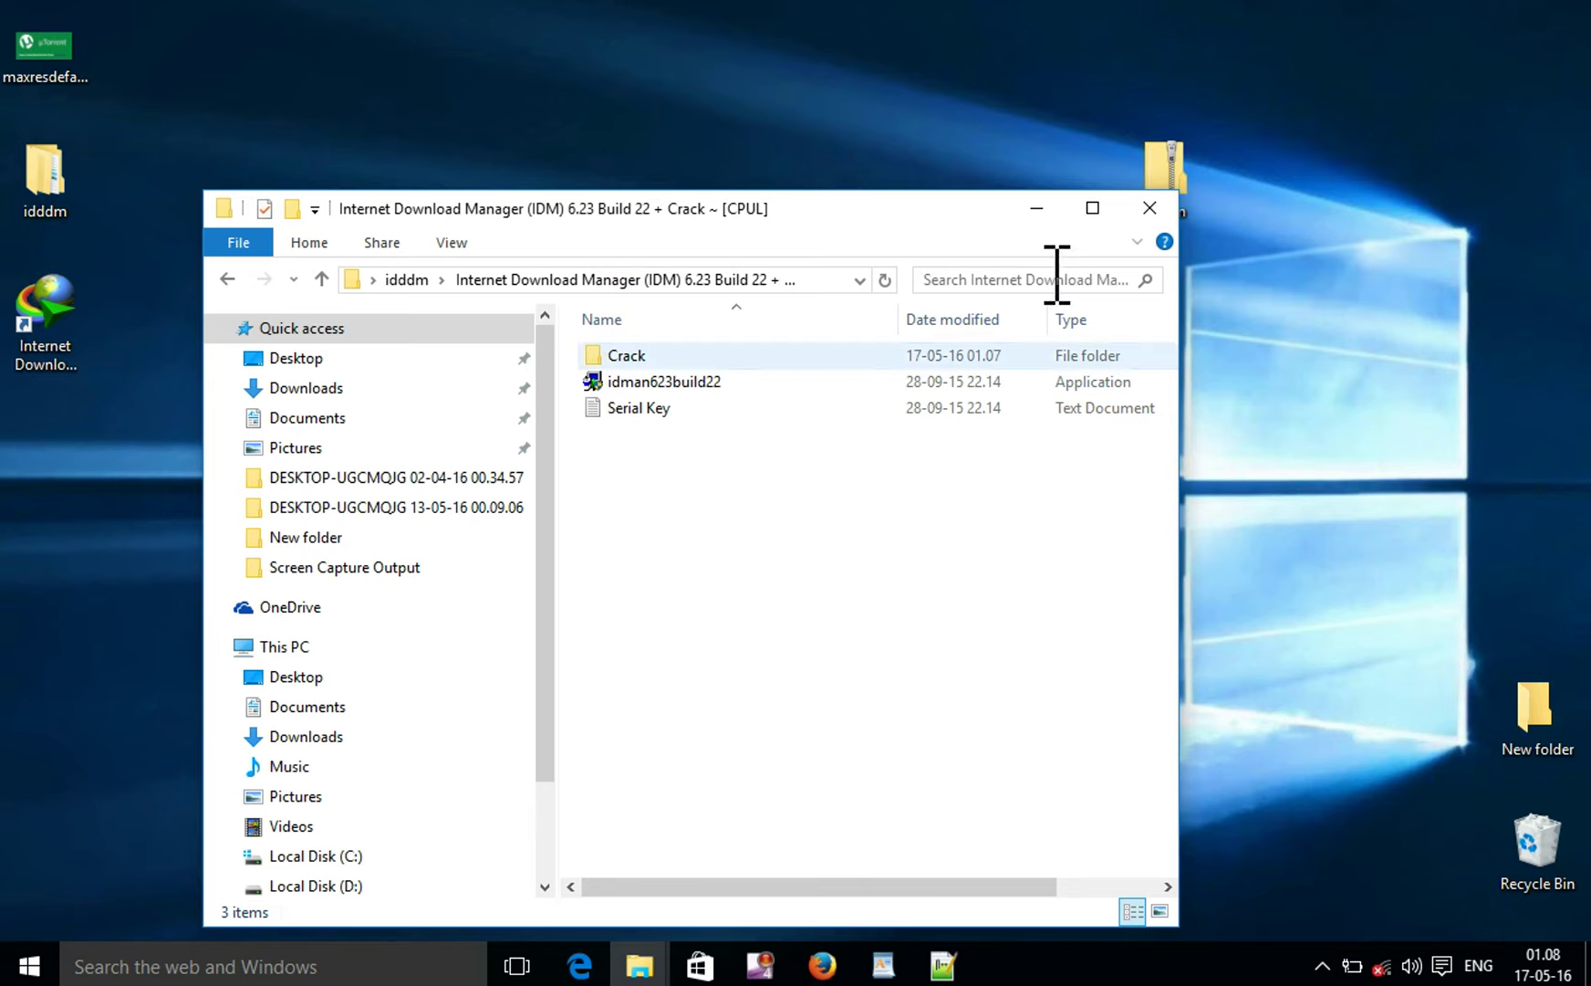
click(1089, 219)
double_click(463, 152)
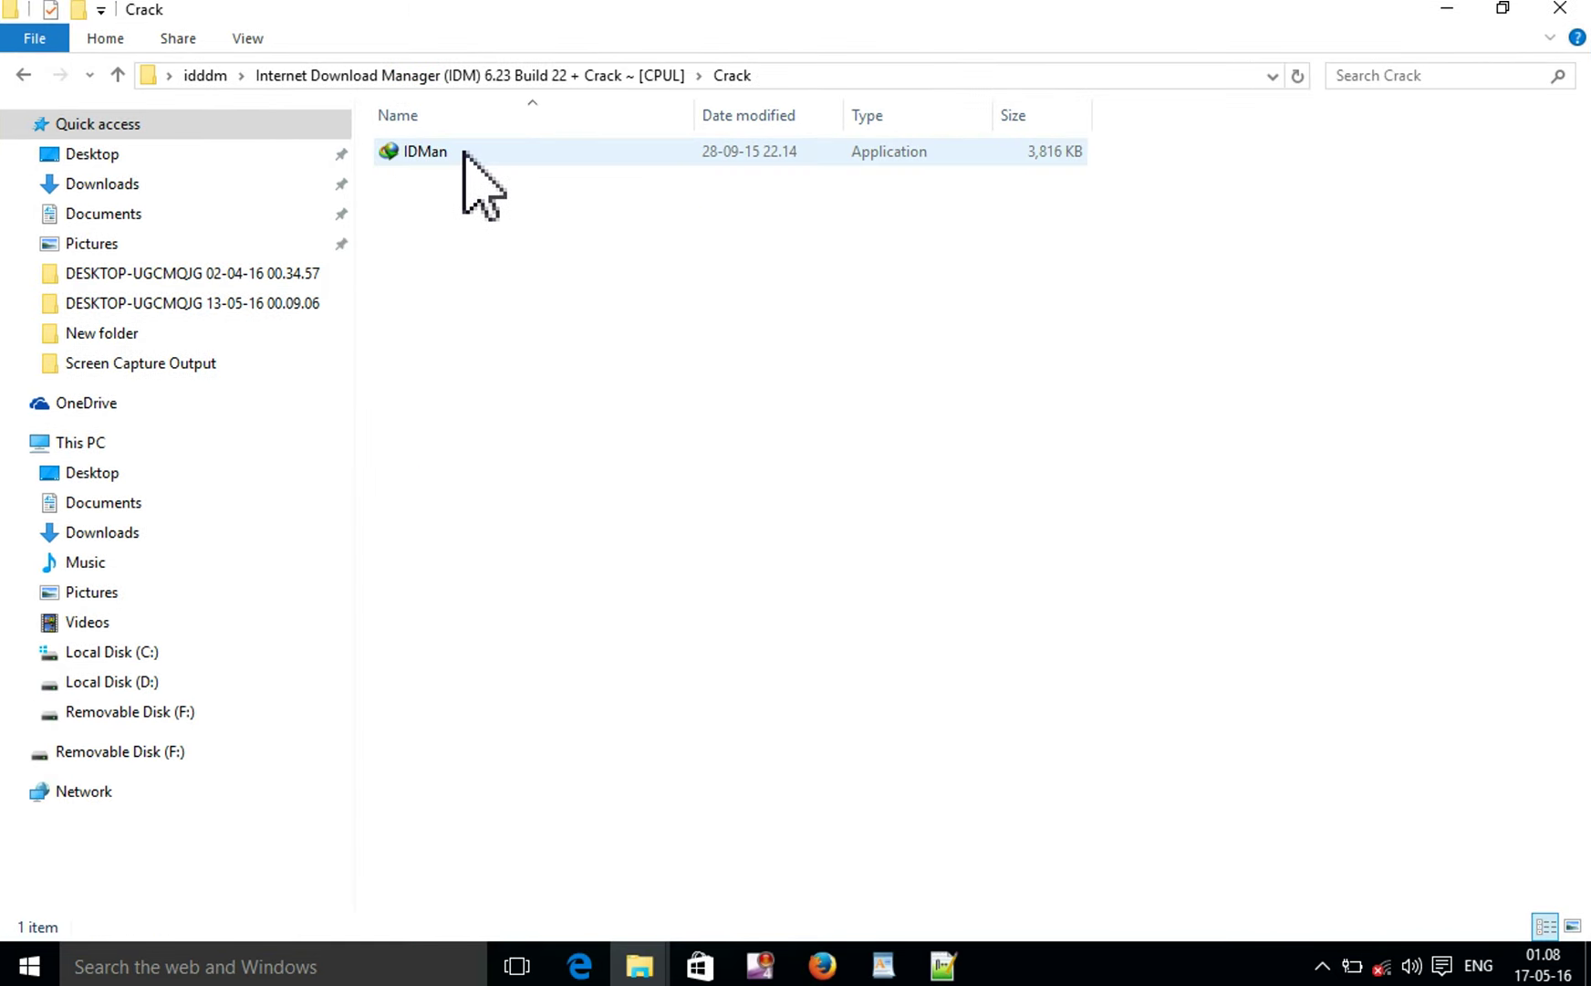
right_click(462, 151)
click(410, 153)
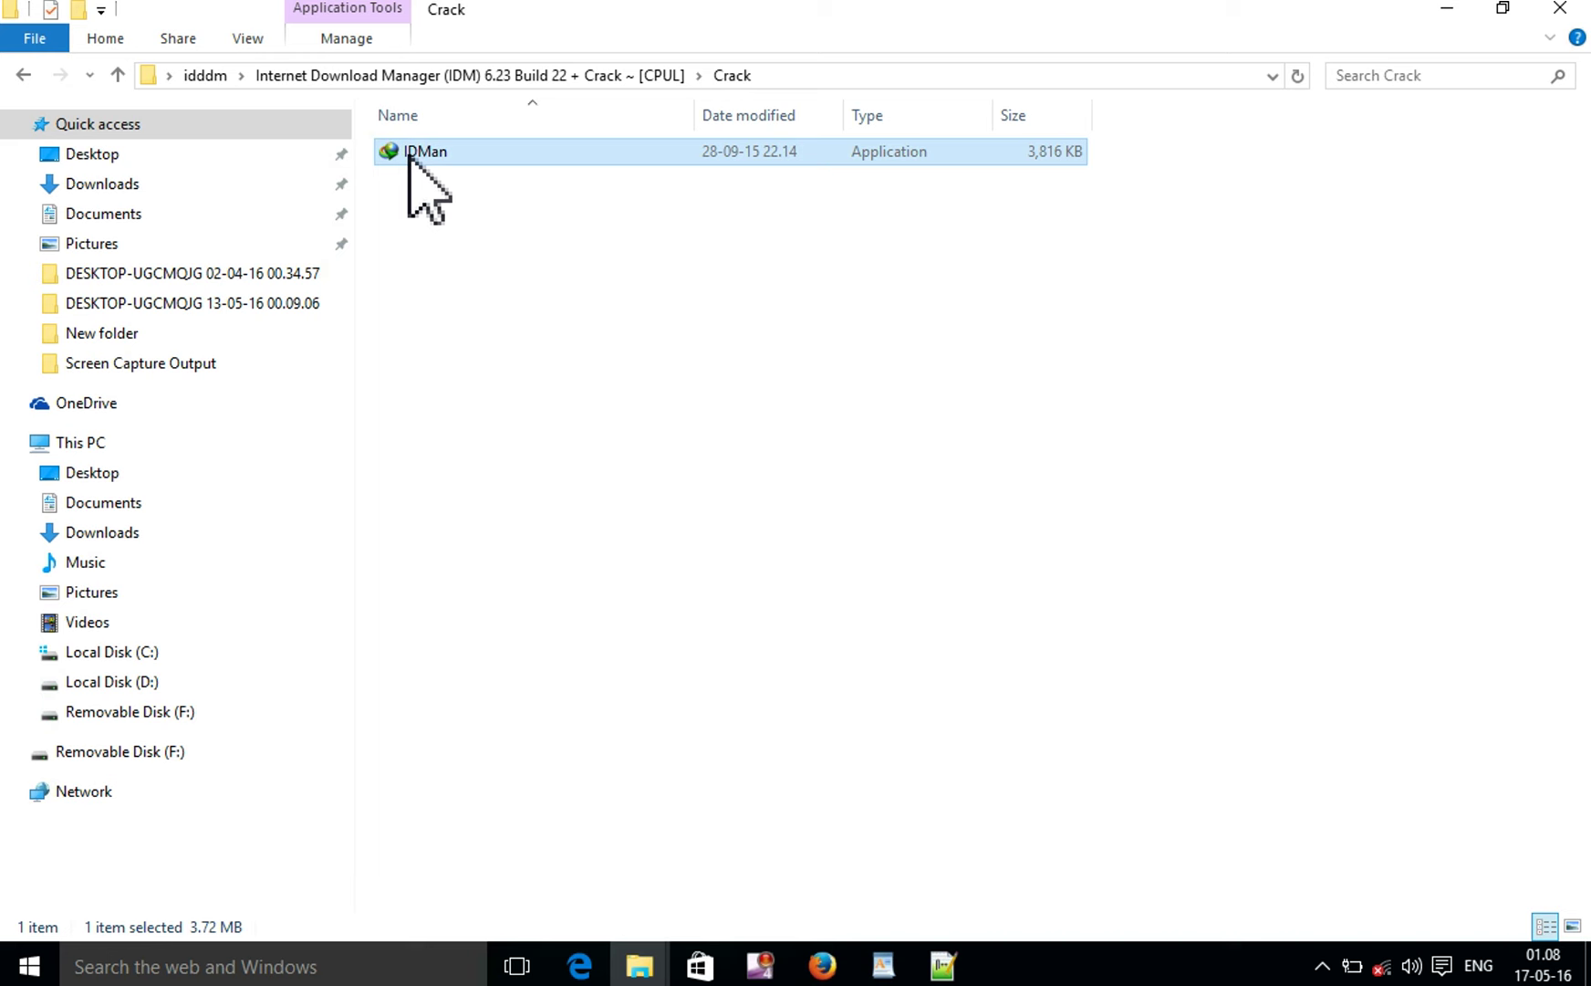
right_click(409, 153)
click(468, 471)
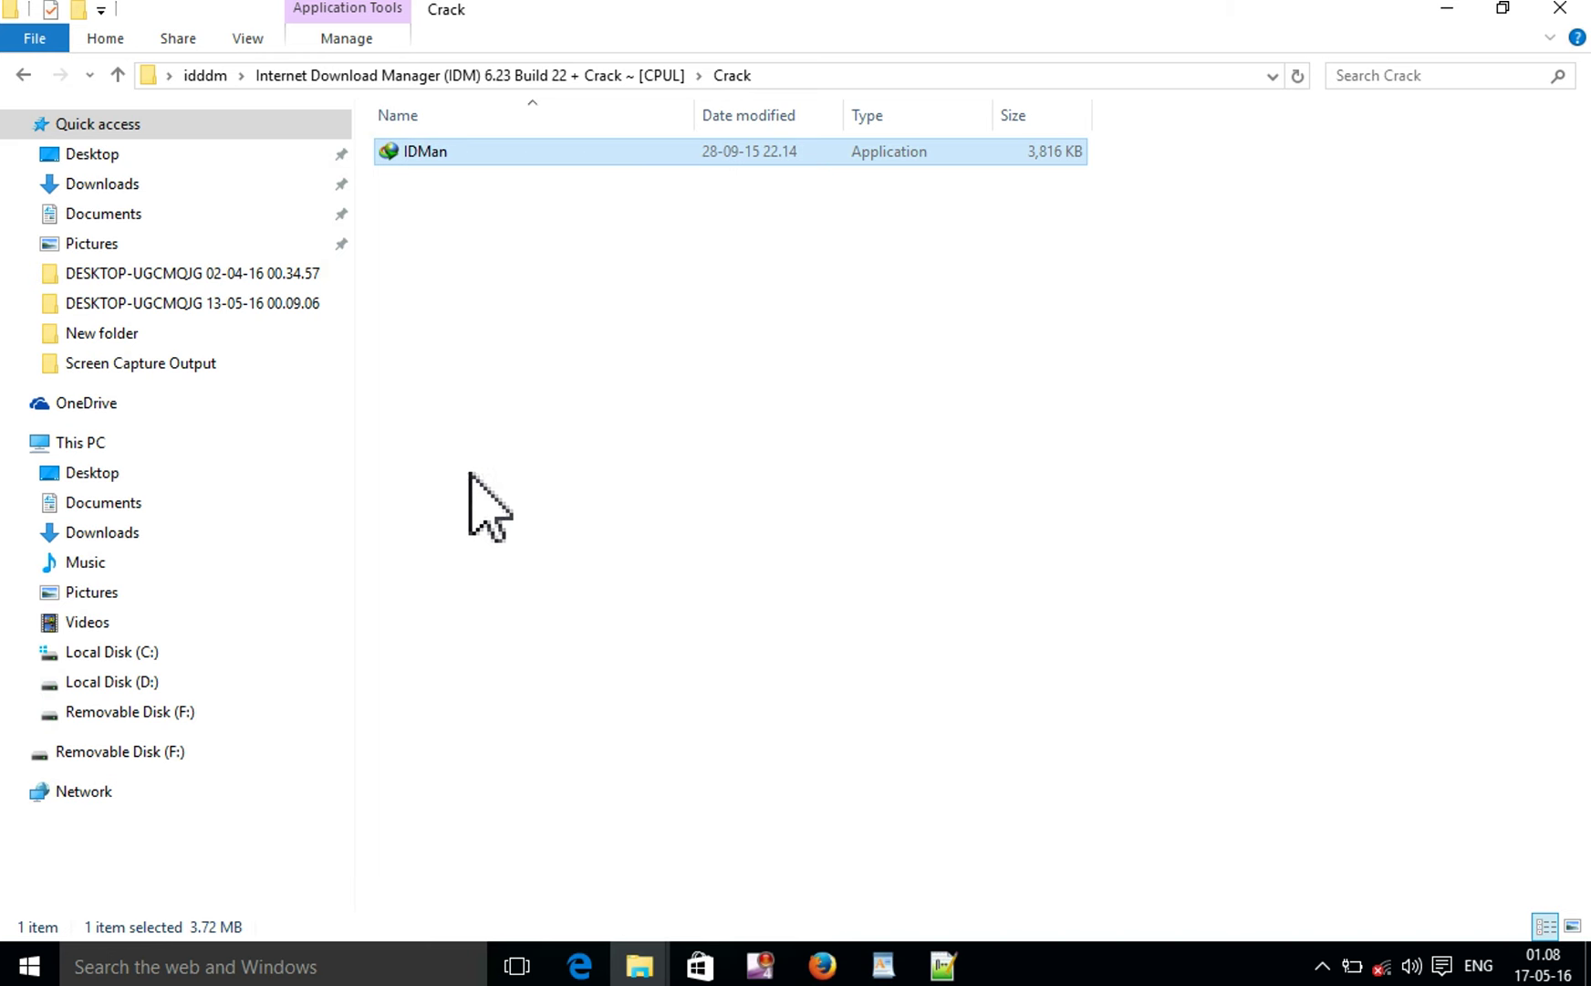
Step: Paste IDMan into C:\Program Files (x86)\Internet Download Manager, replacing the original
click(144, 651)
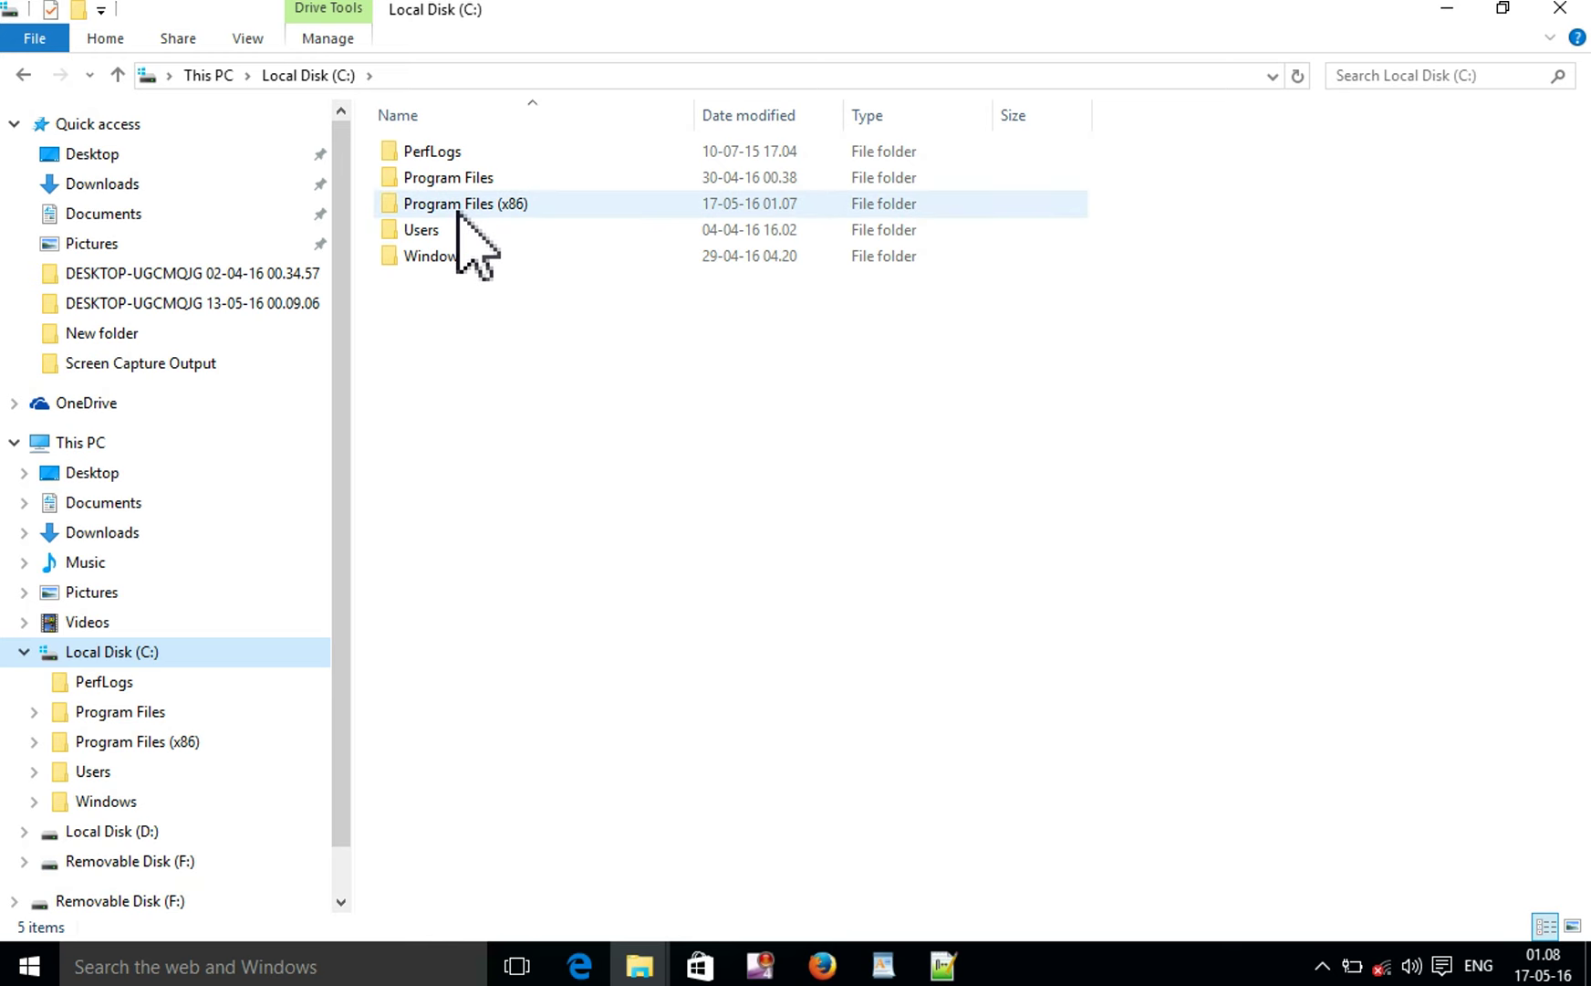
double_click(458, 211)
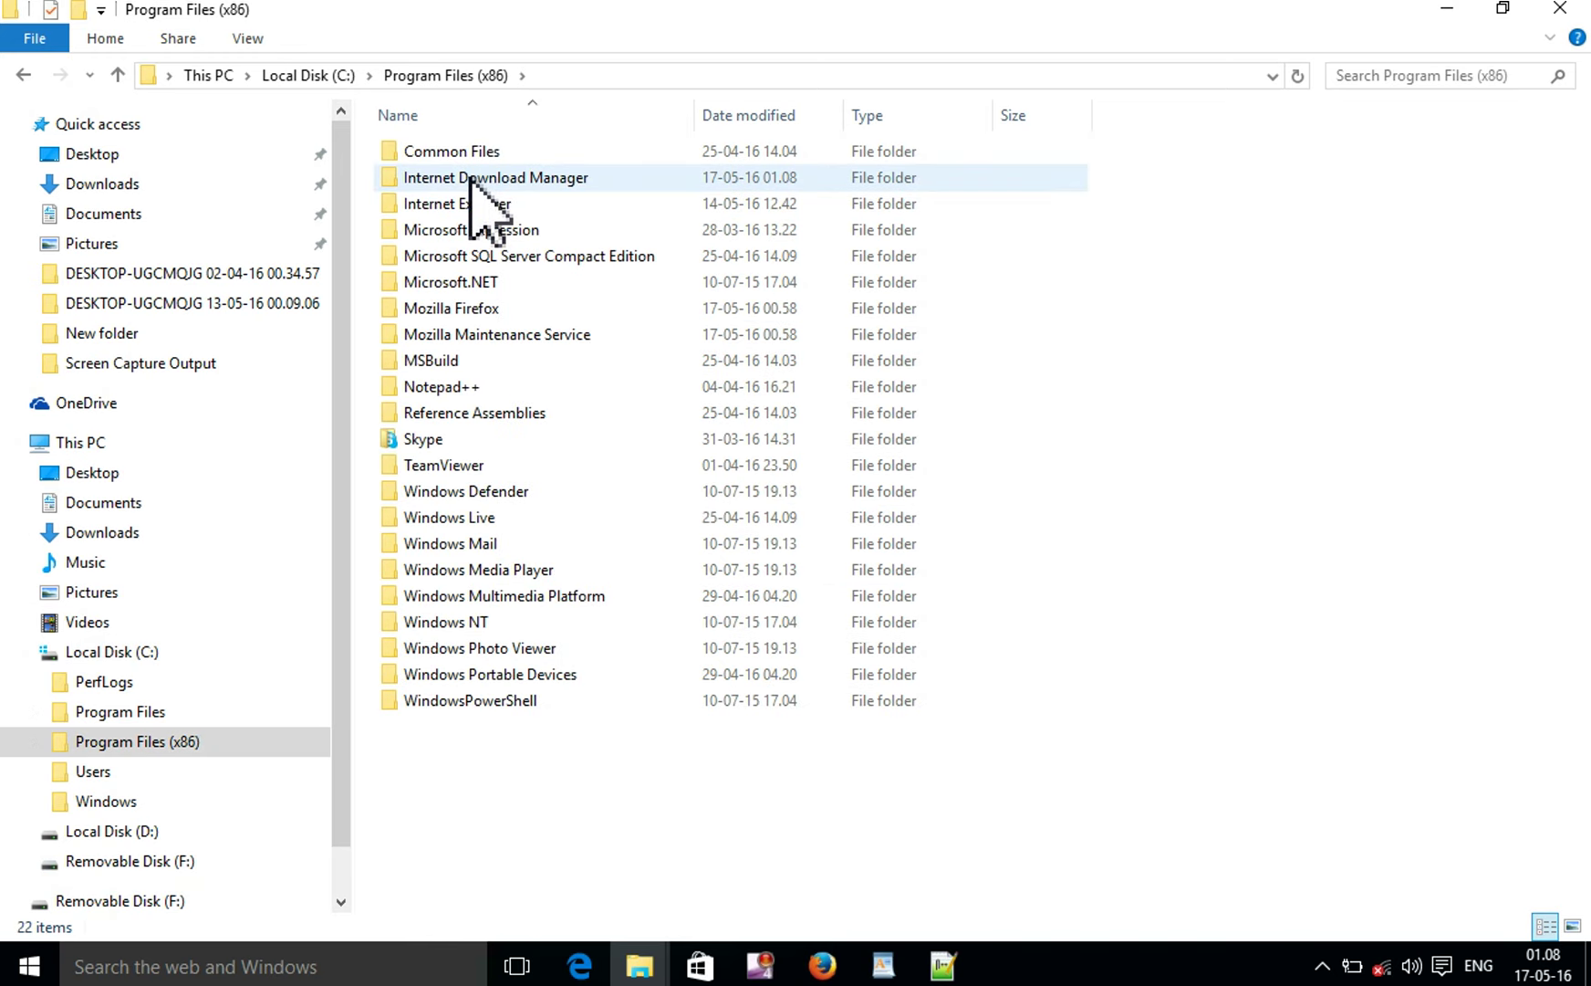
double_click(536, 179)
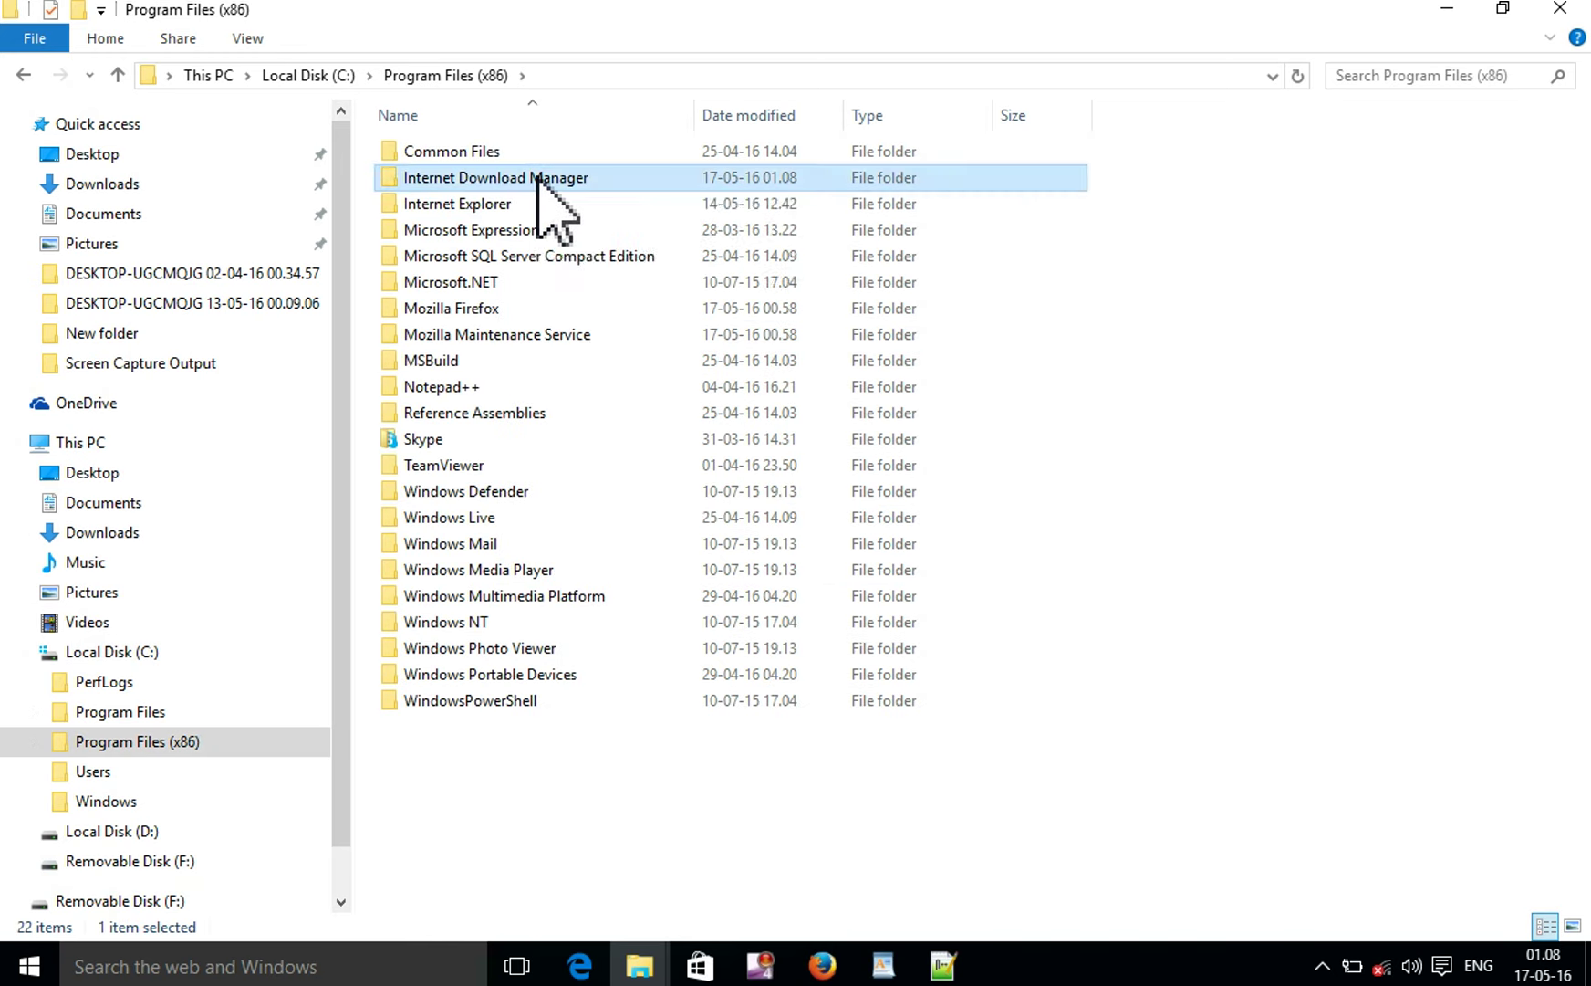
right_click(1218, 371)
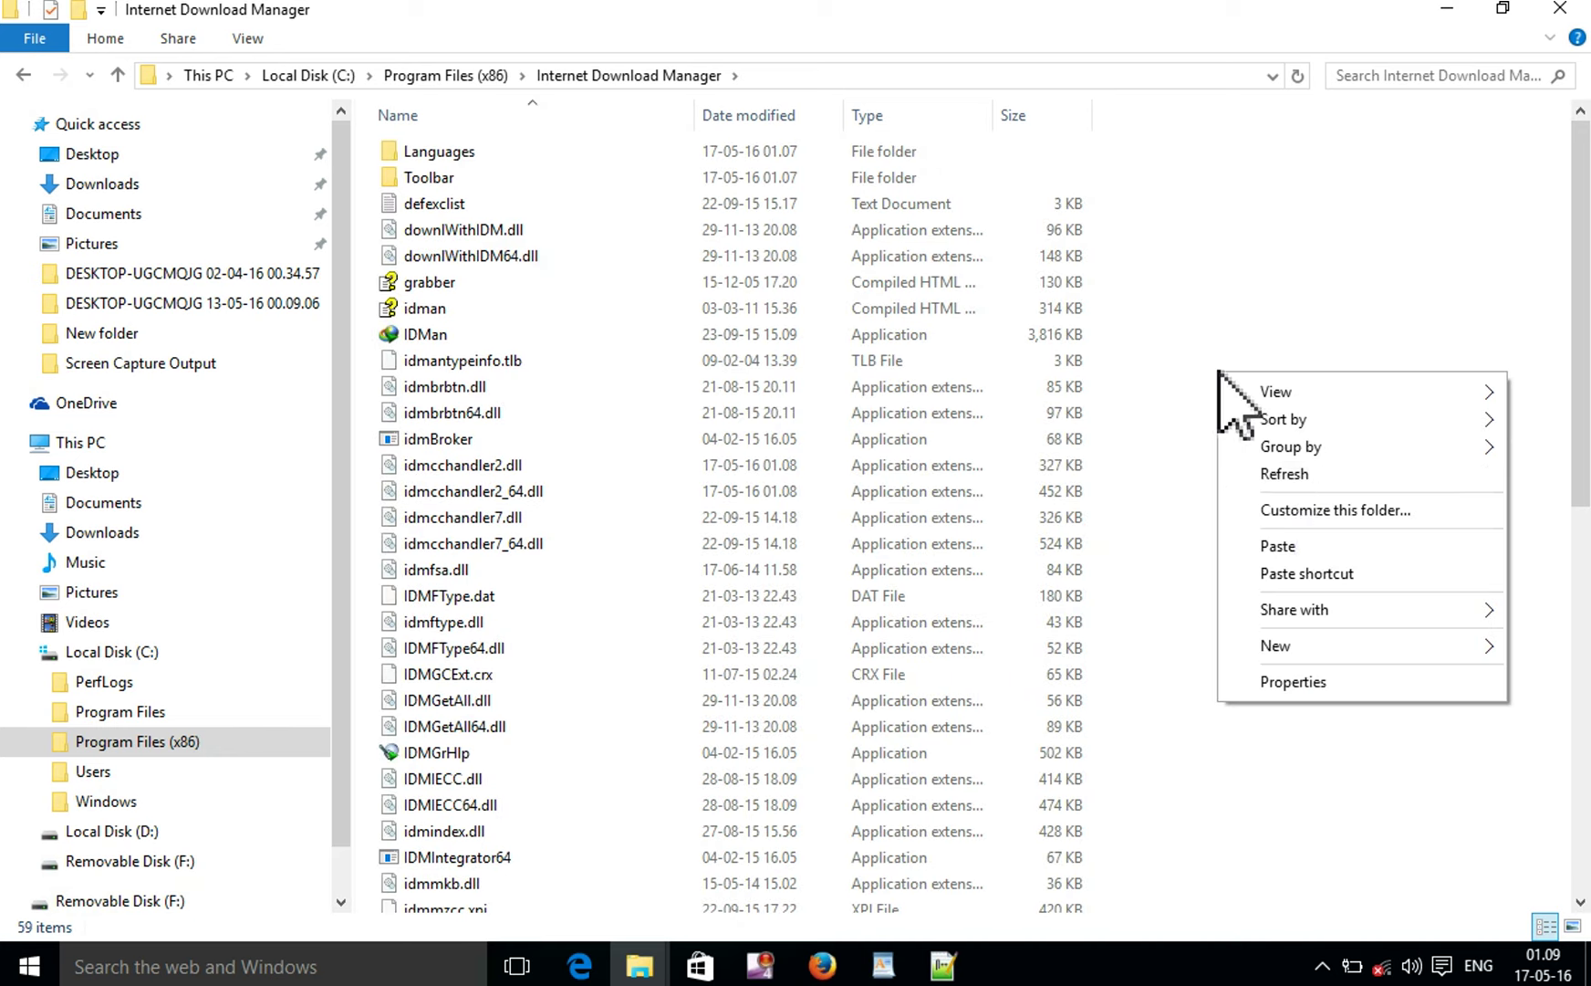
click(1290, 546)
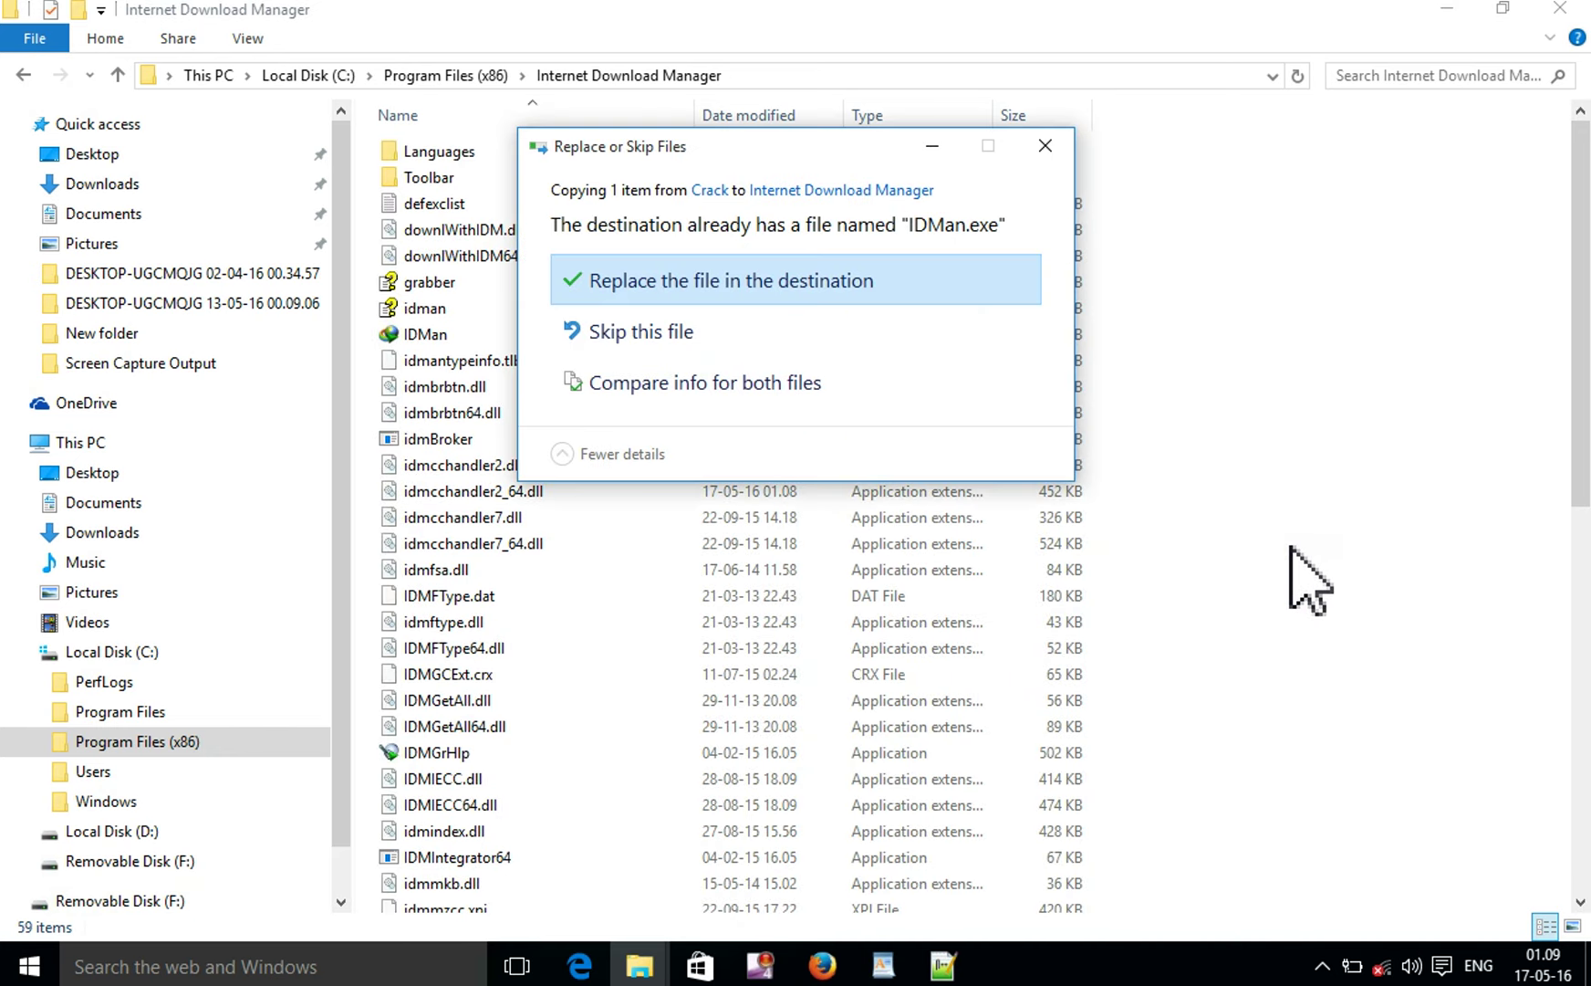
click(631, 286)
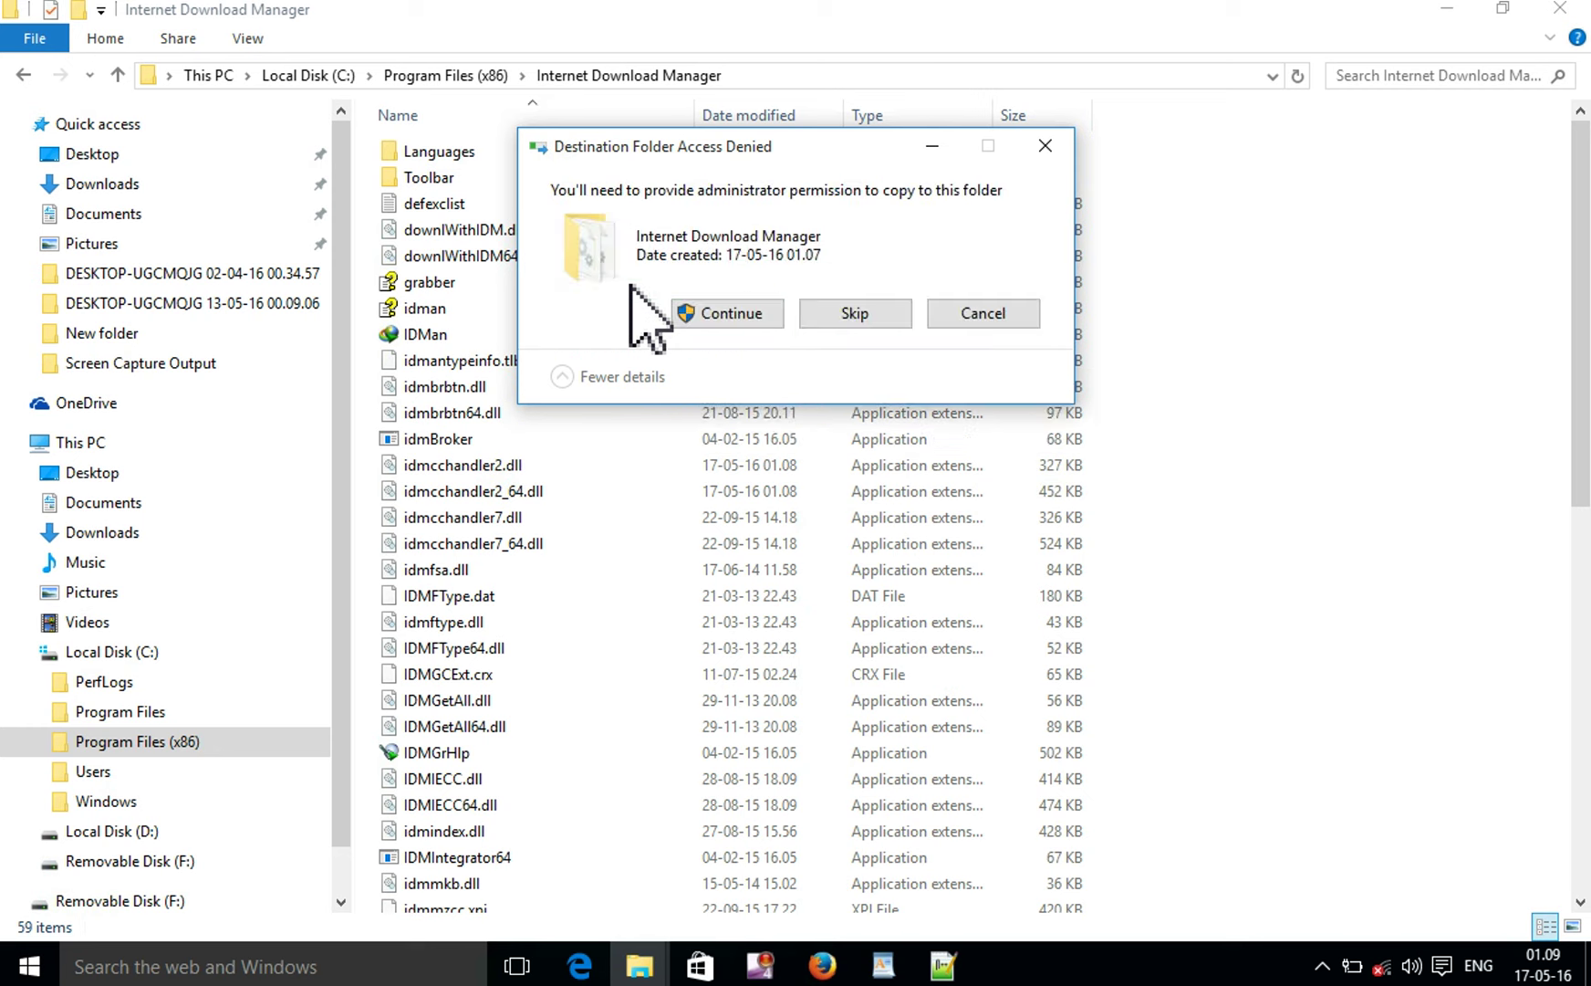
click(757, 313)
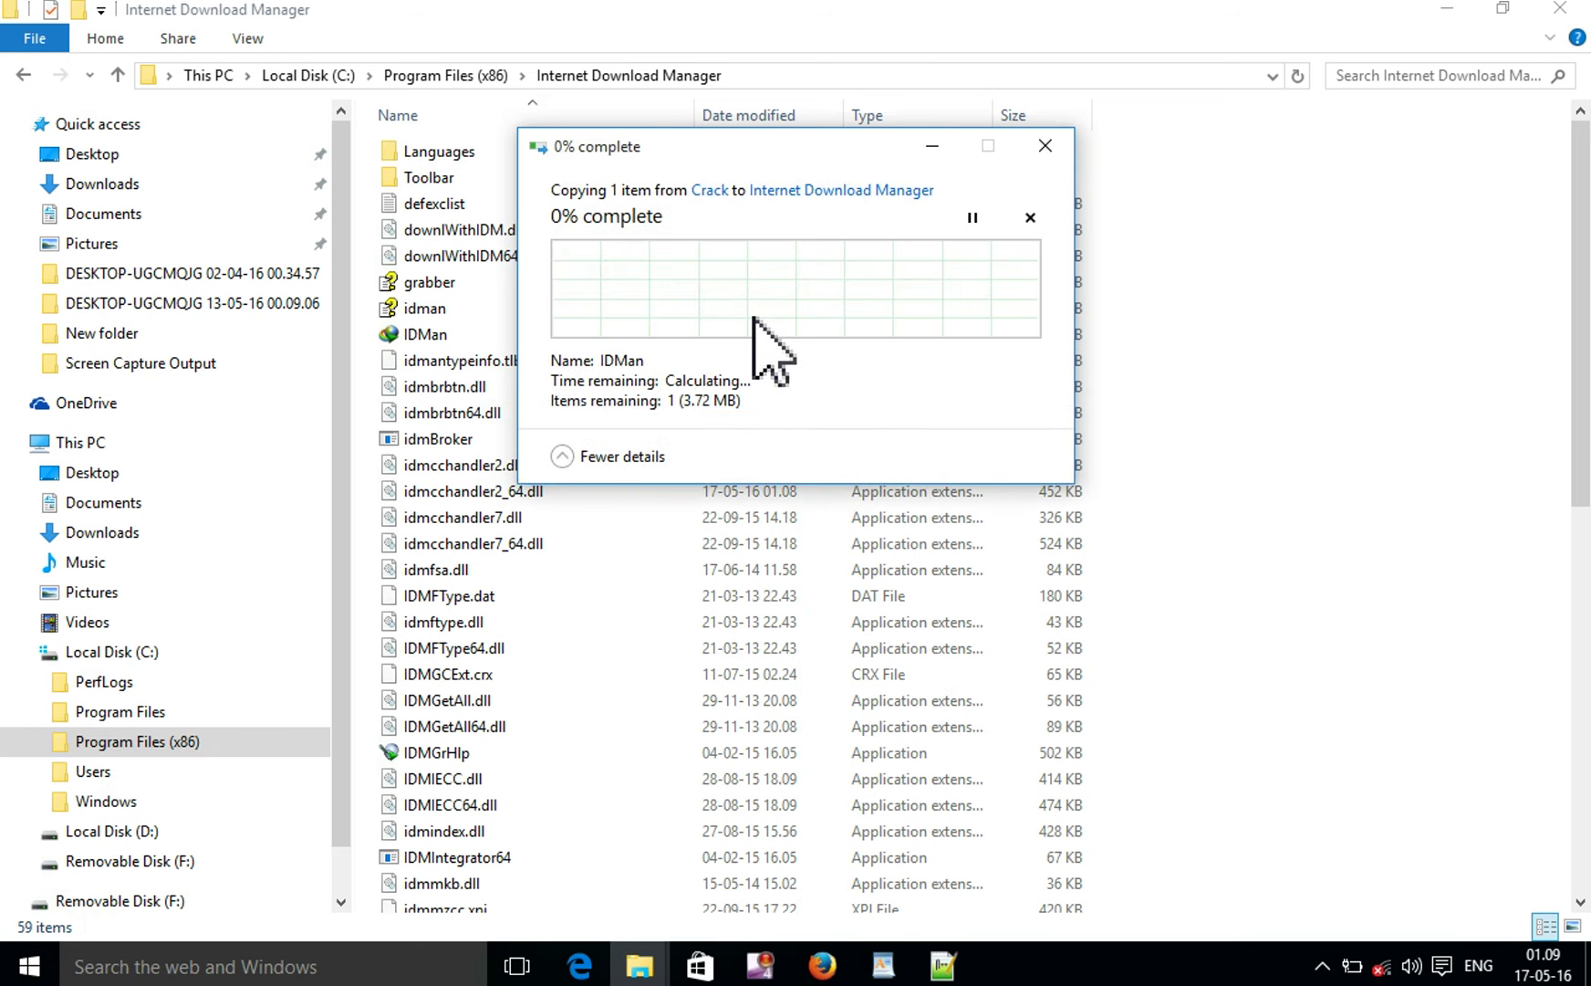
Step: Launch the patched IDMan and open its Registration form
double_click(455, 333)
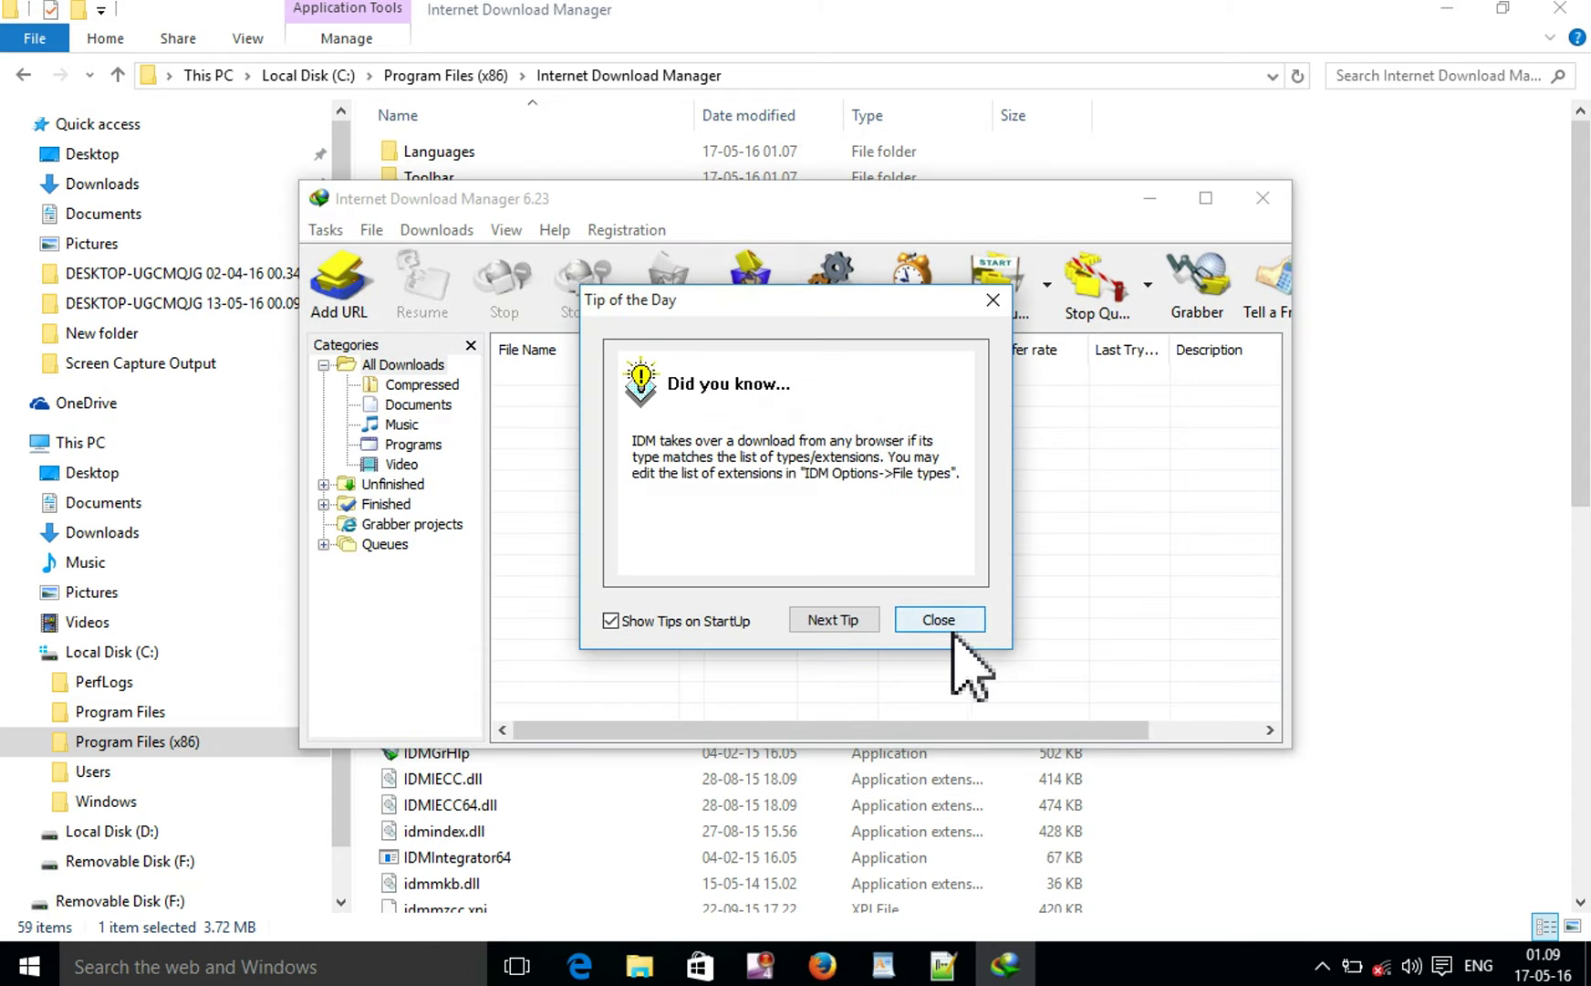
click(949, 626)
click(614, 231)
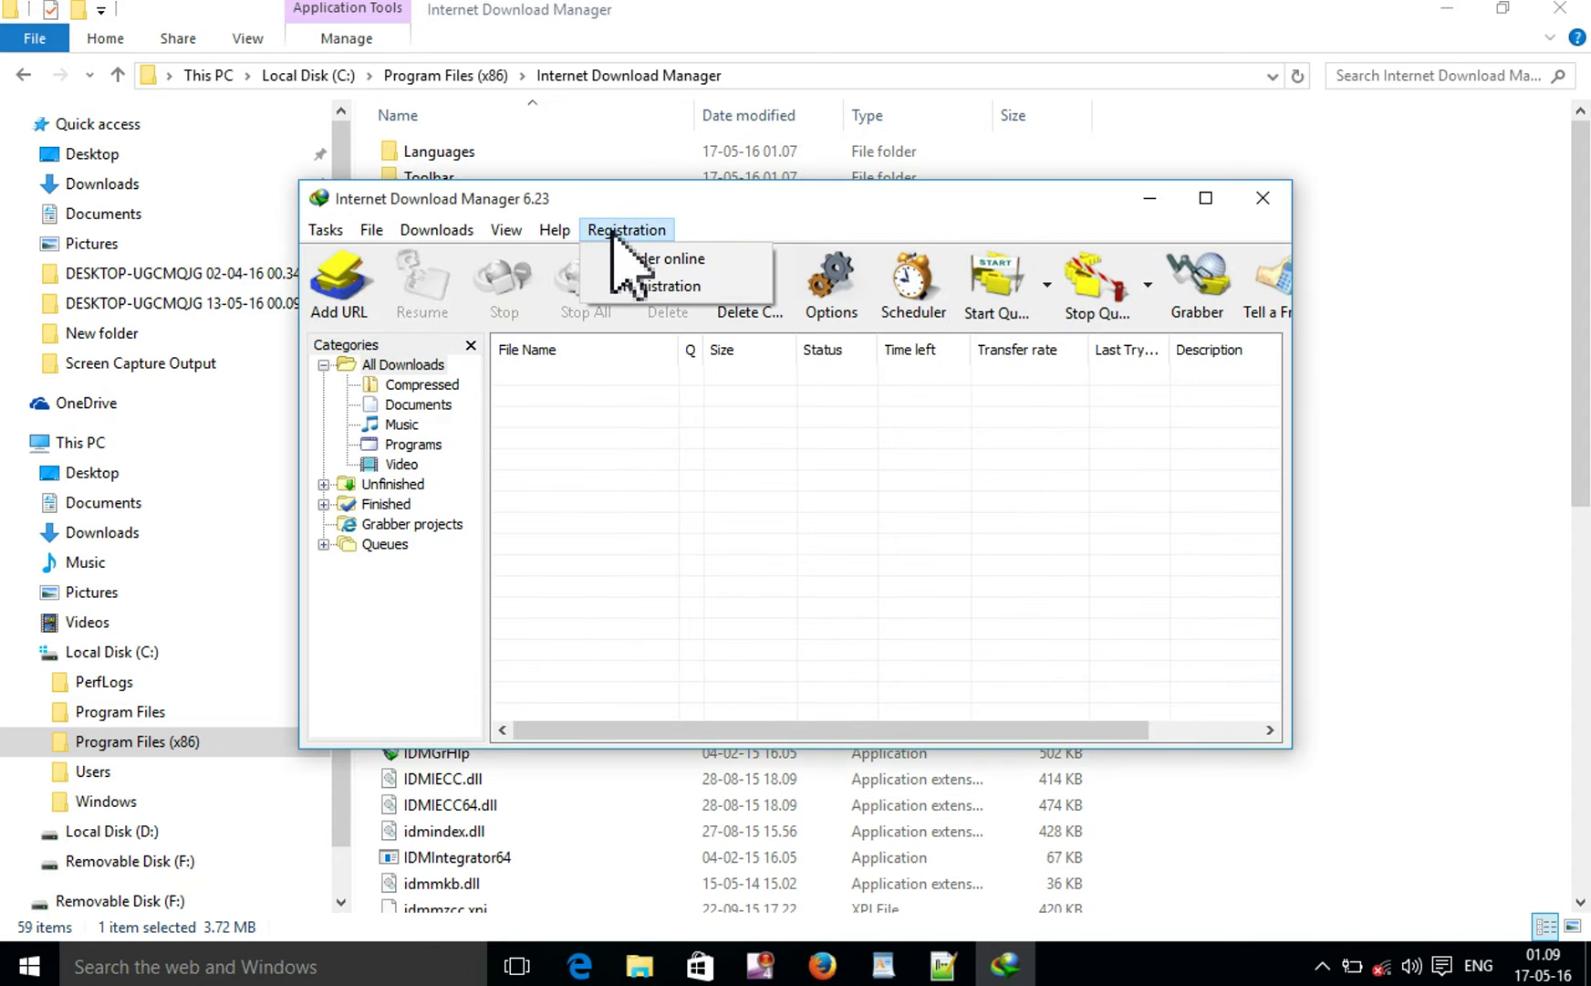
click(674, 285)
text(myname)
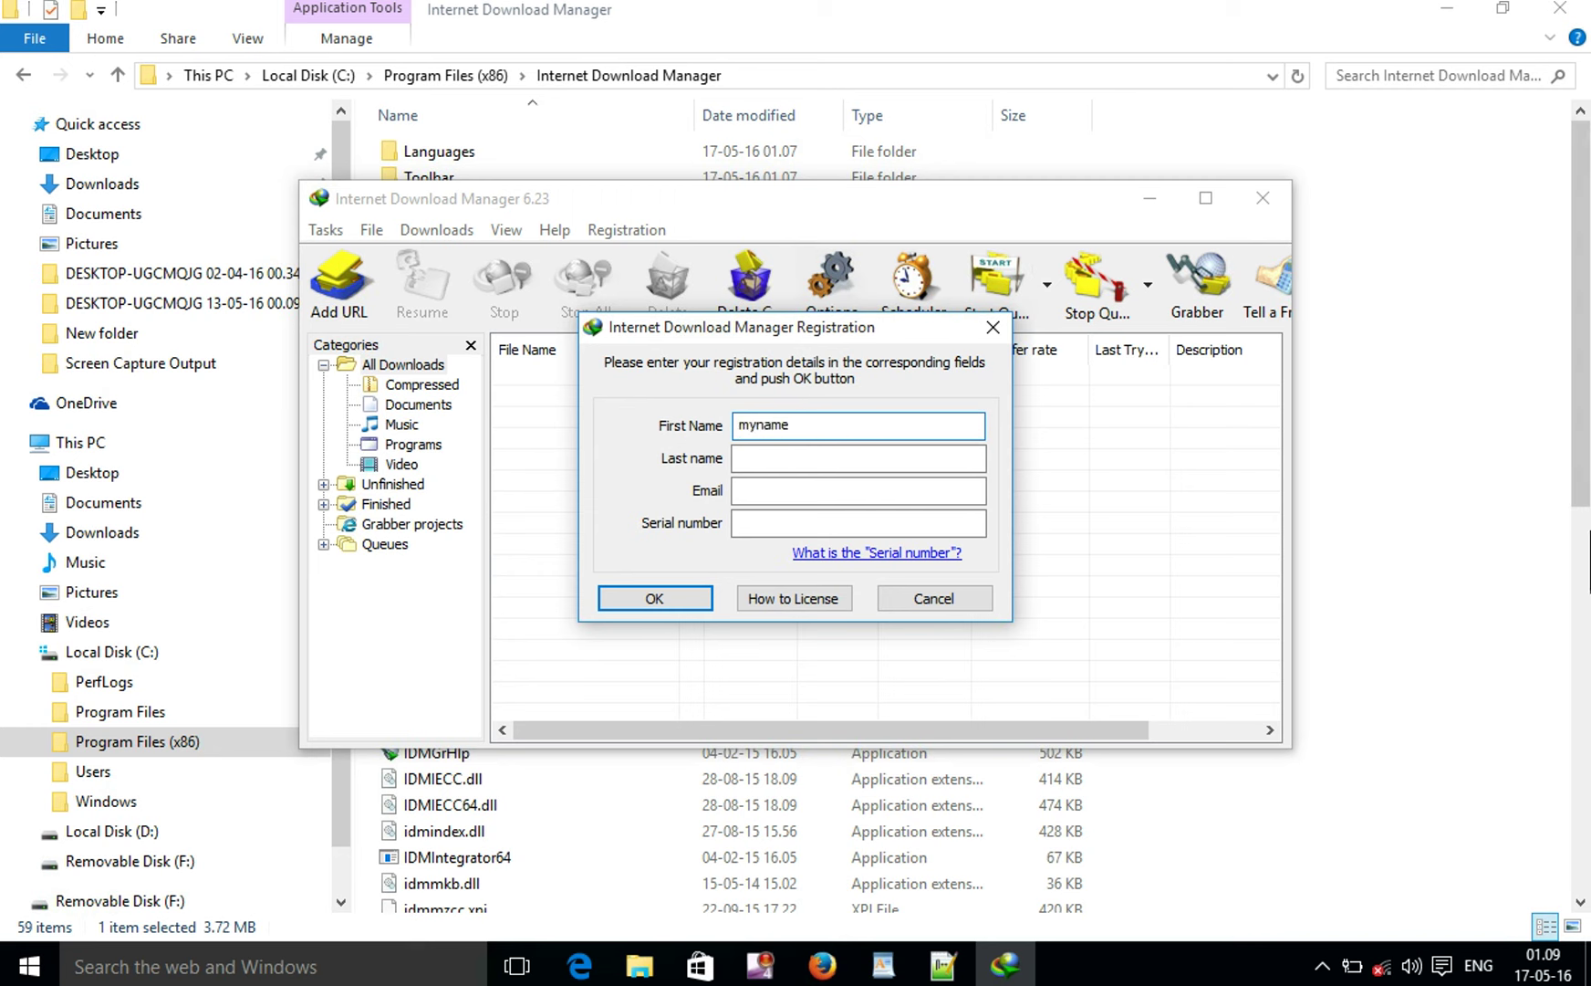
Step: Enter last name 'asd' and move on to the email field
click(853, 455)
text(asd)
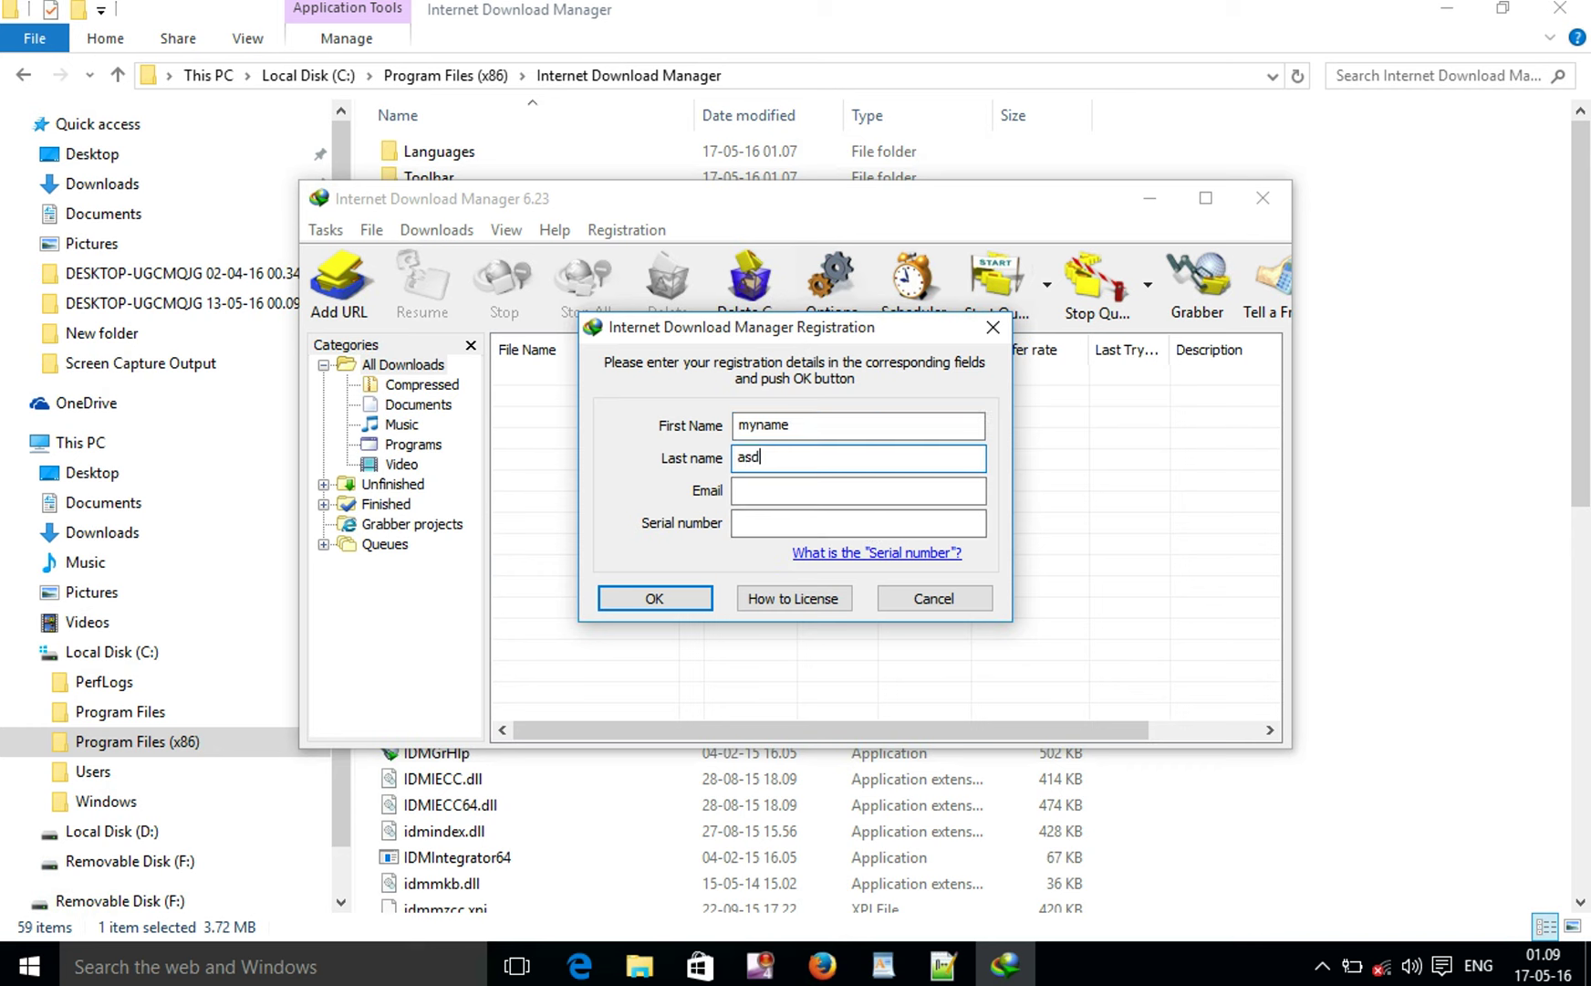
click(812, 490)
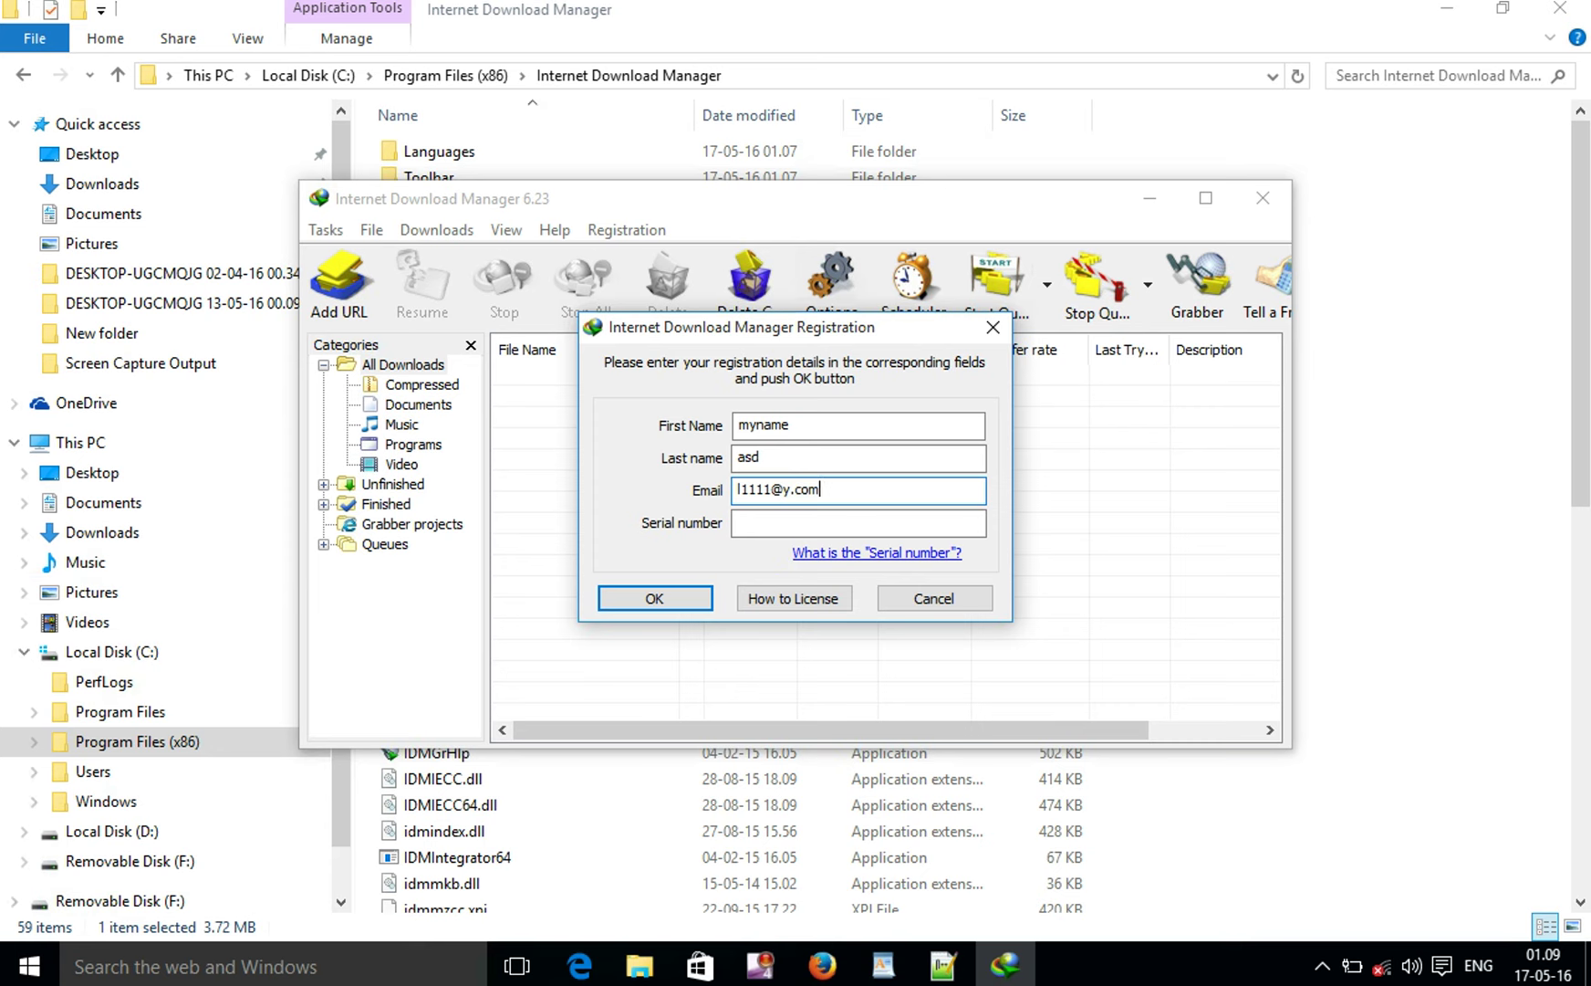
click(640, 964)
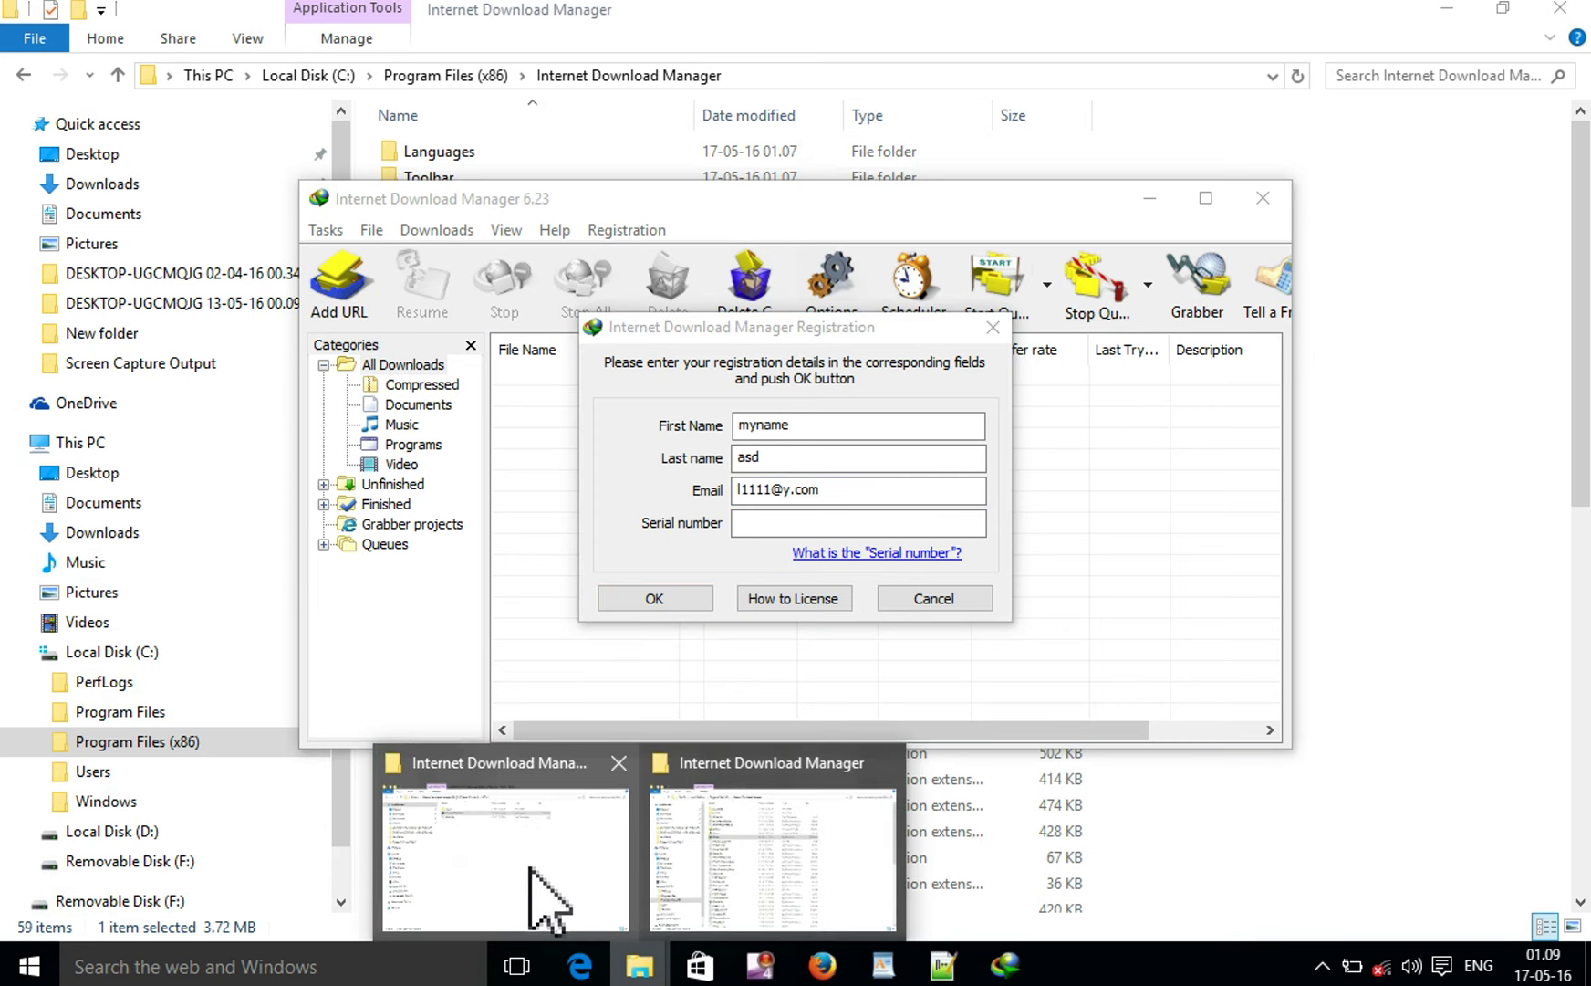
Step: Copy the serial from the Serial Key file into IDM's Serial number field and submit
click(533, 890)
click(410, 204)
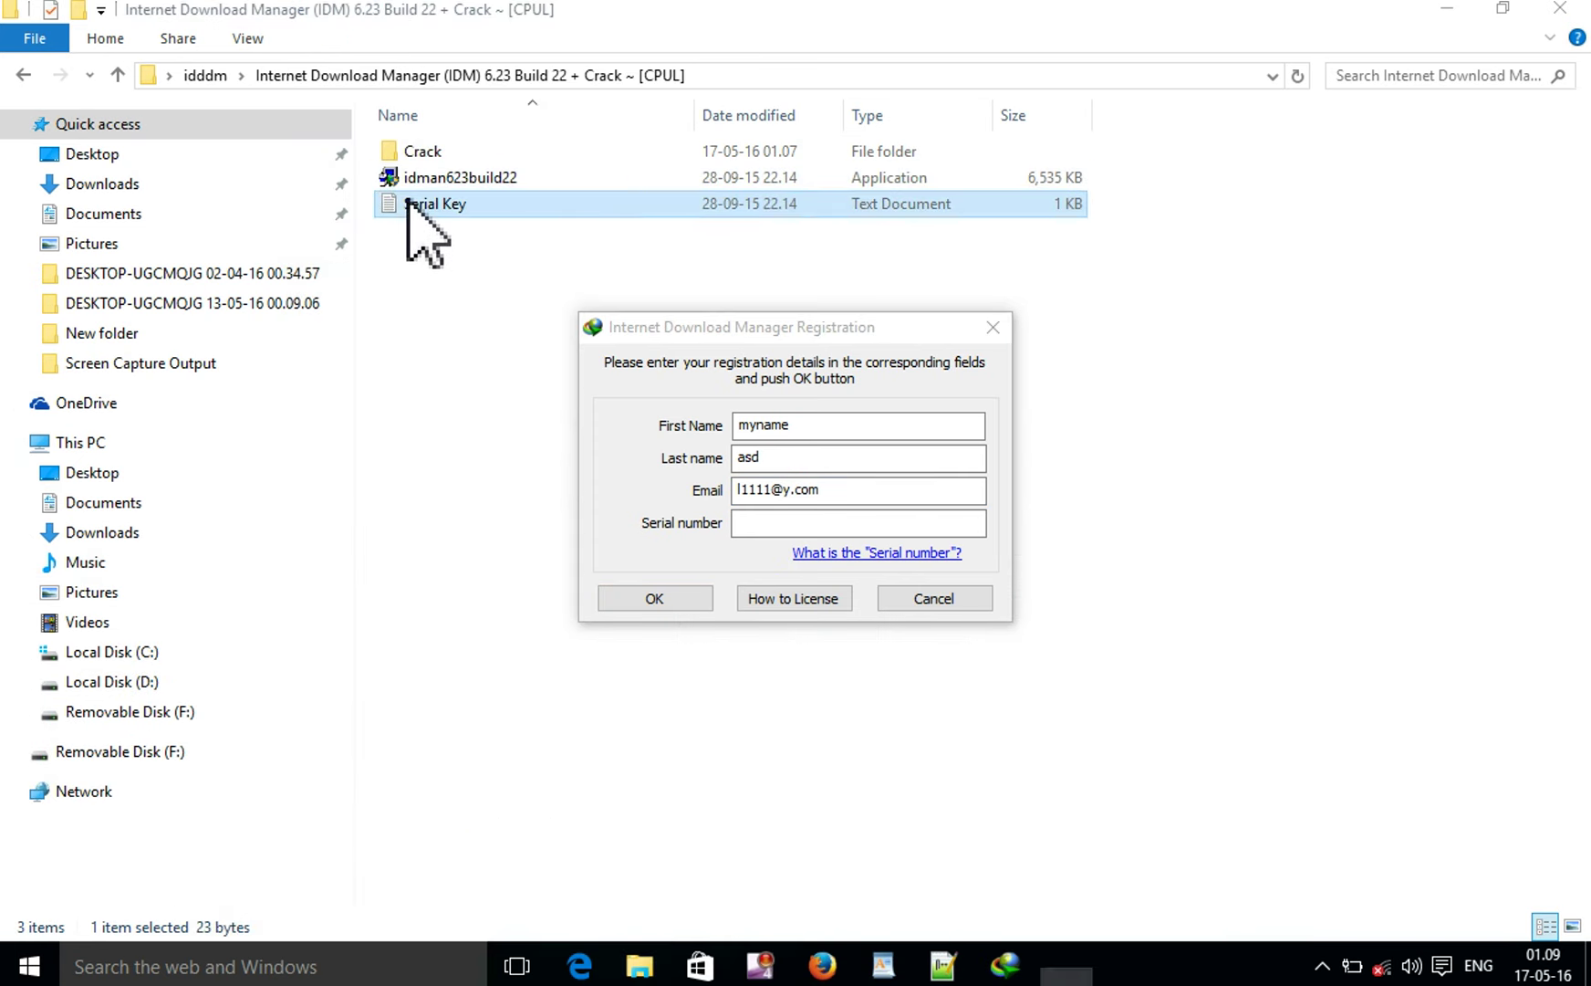
drag(498, 302, 142, 310)
key(ctrl+c)
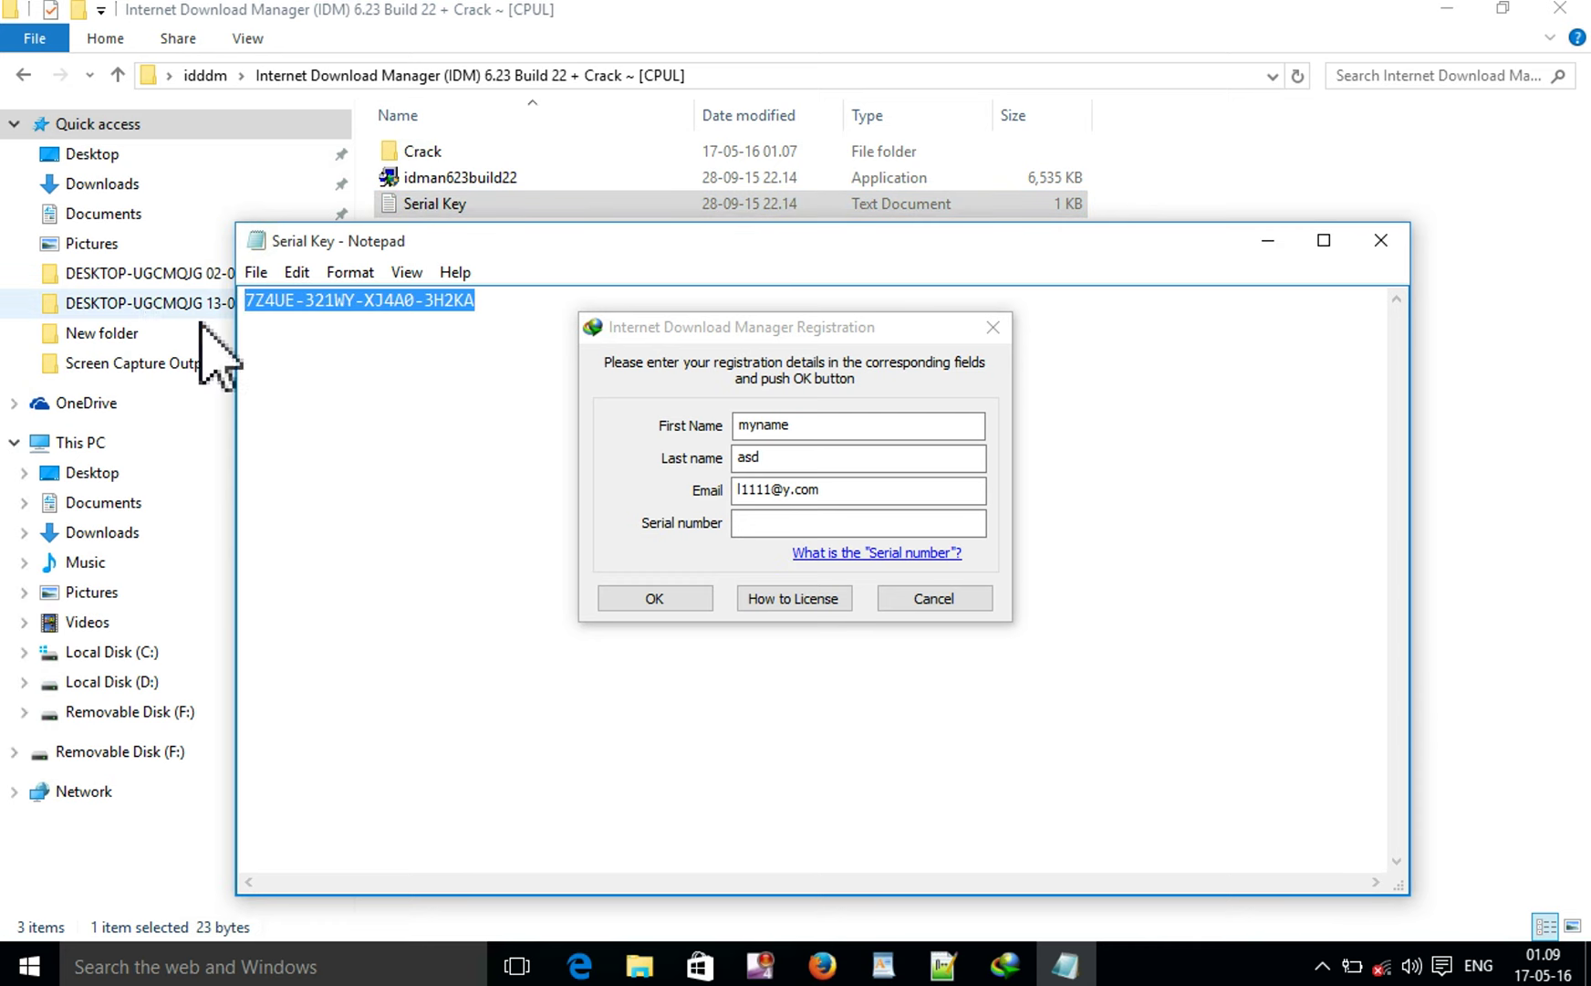
click(794, 523)
key(ctrl+v)
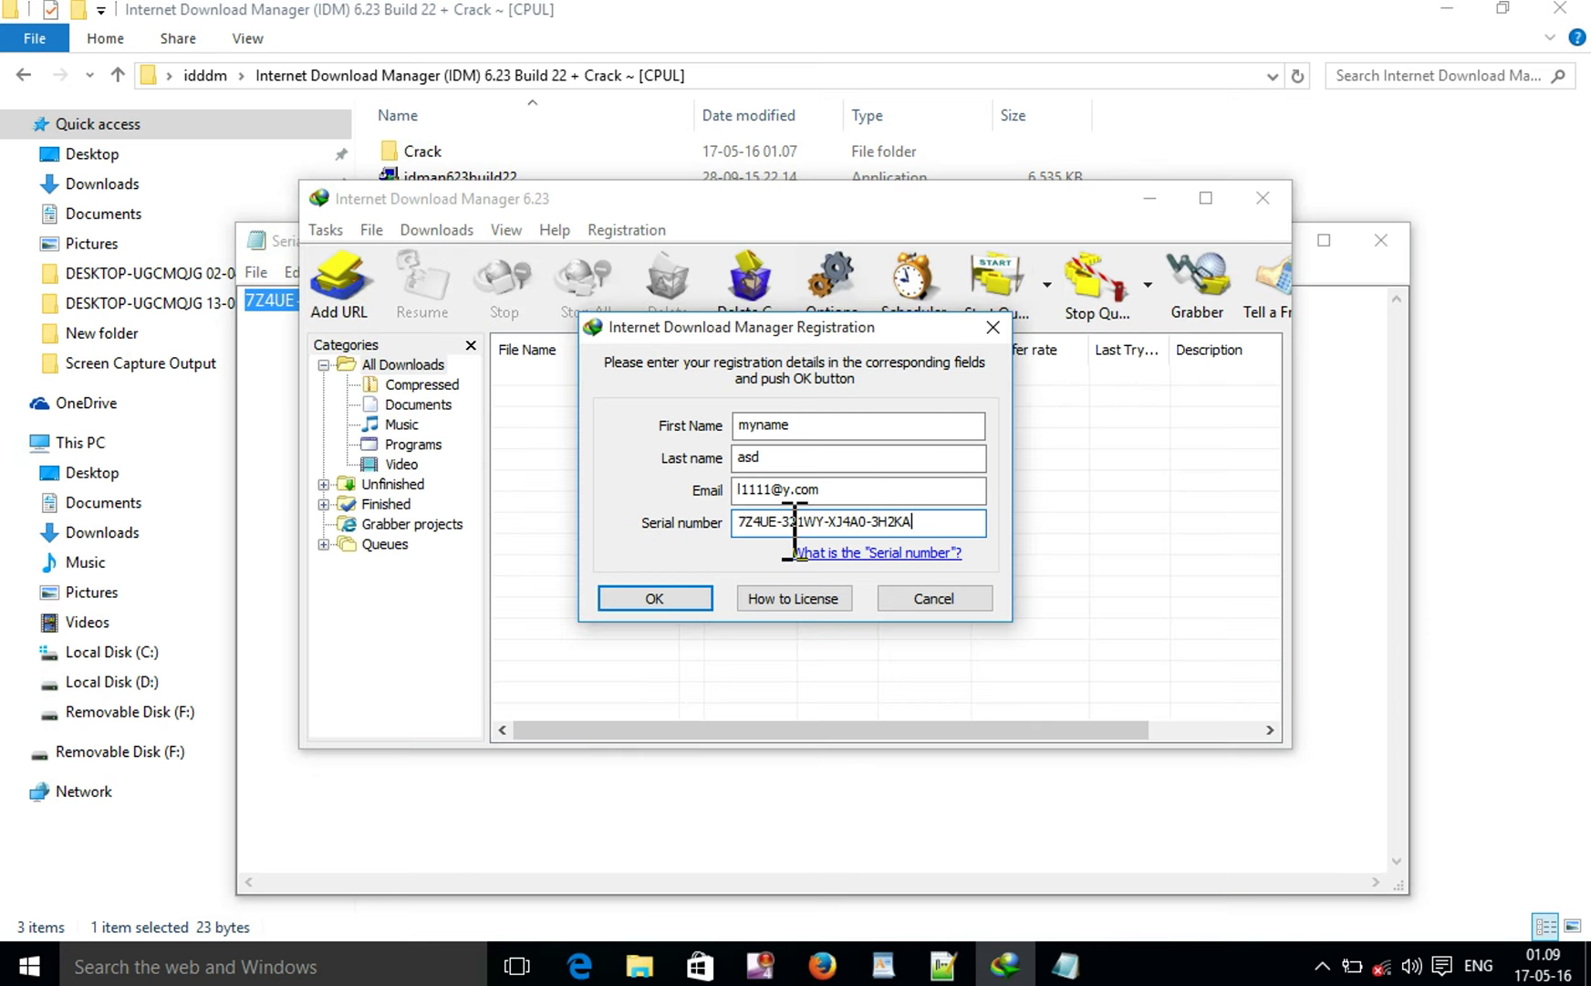
click(655, 597)
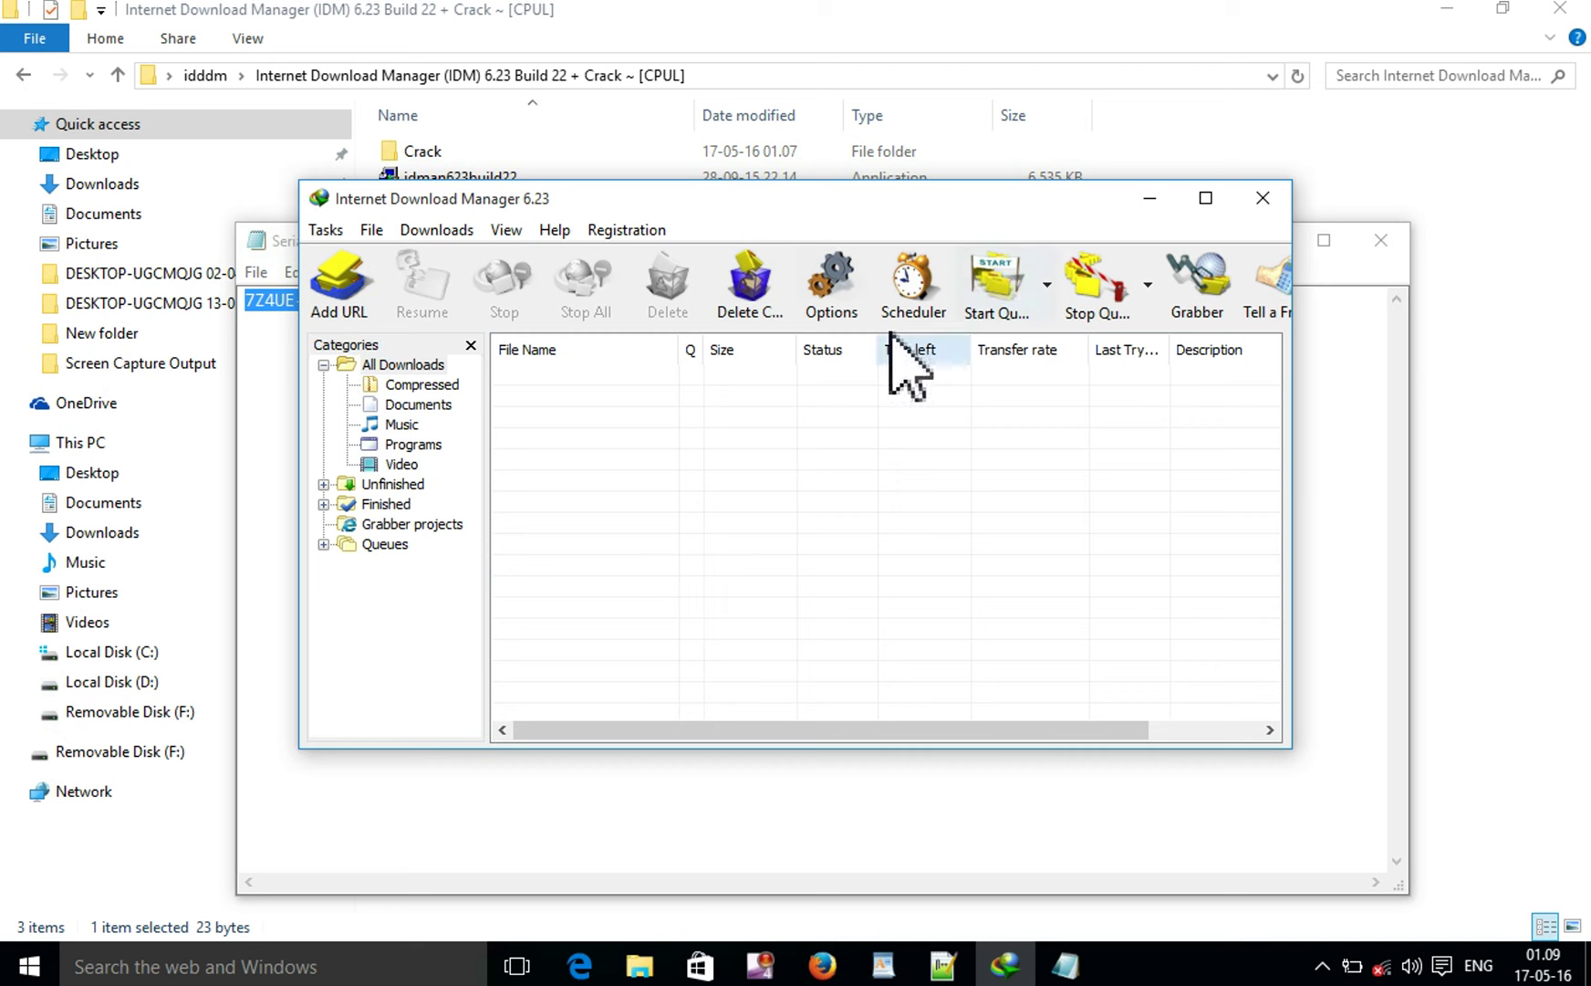
Step: Confirm IDM's Registration option is greyed out, then close Notepad and the Explorer windows
click(626, 230)
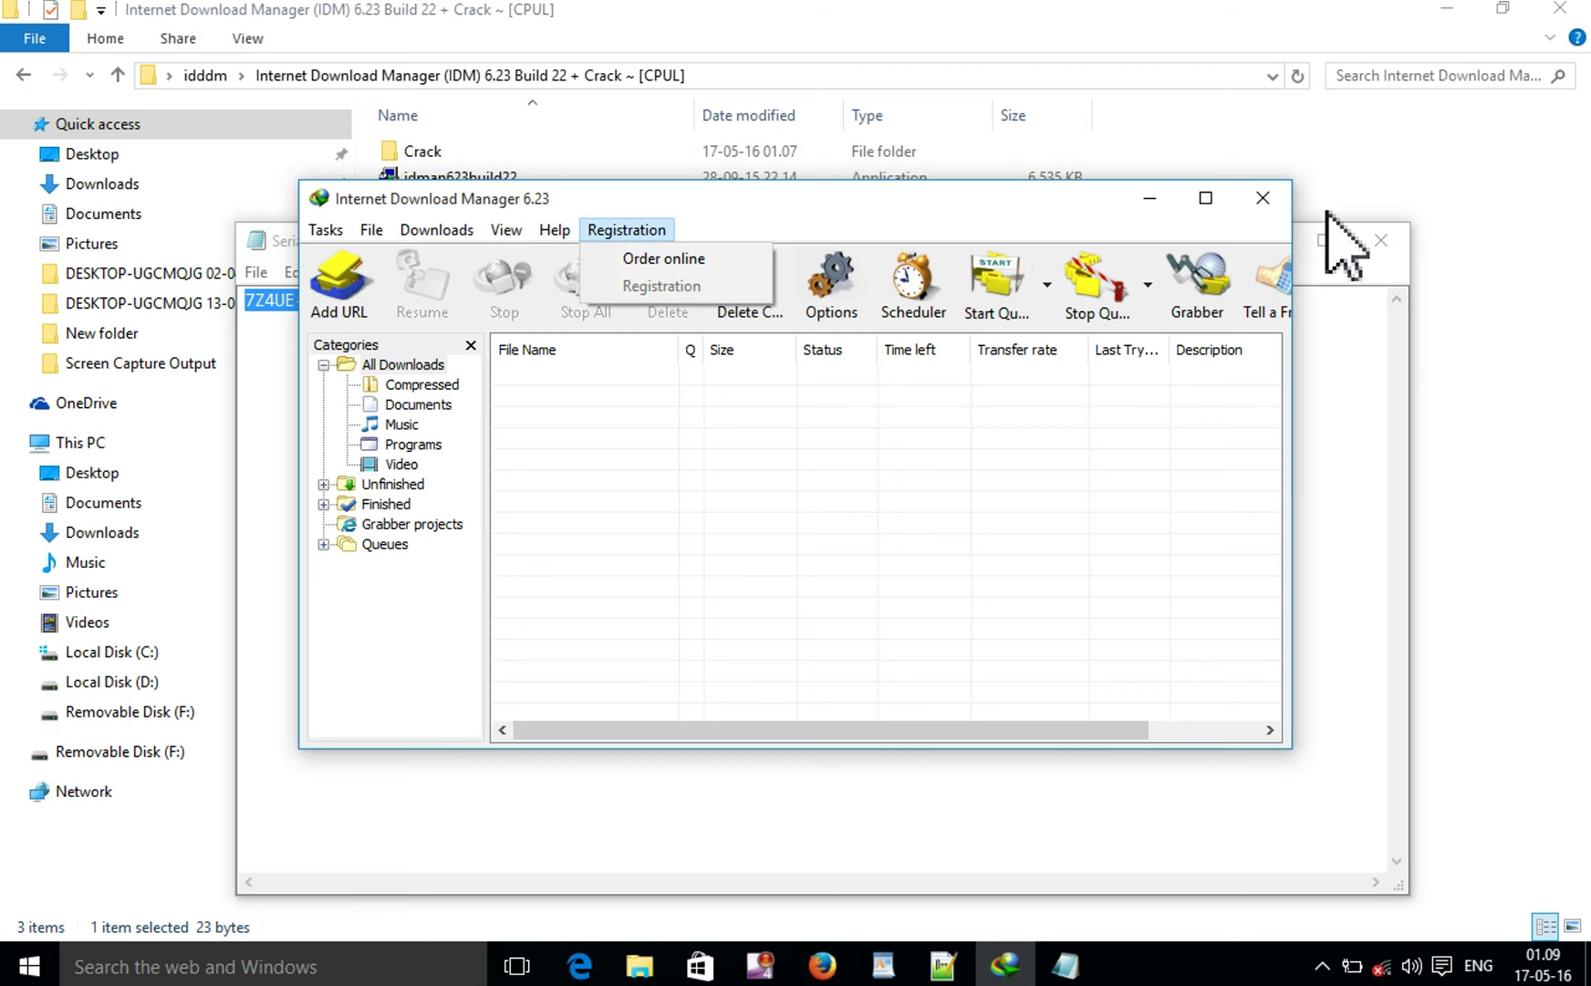
click(1366, 247)
click(1262, 199)
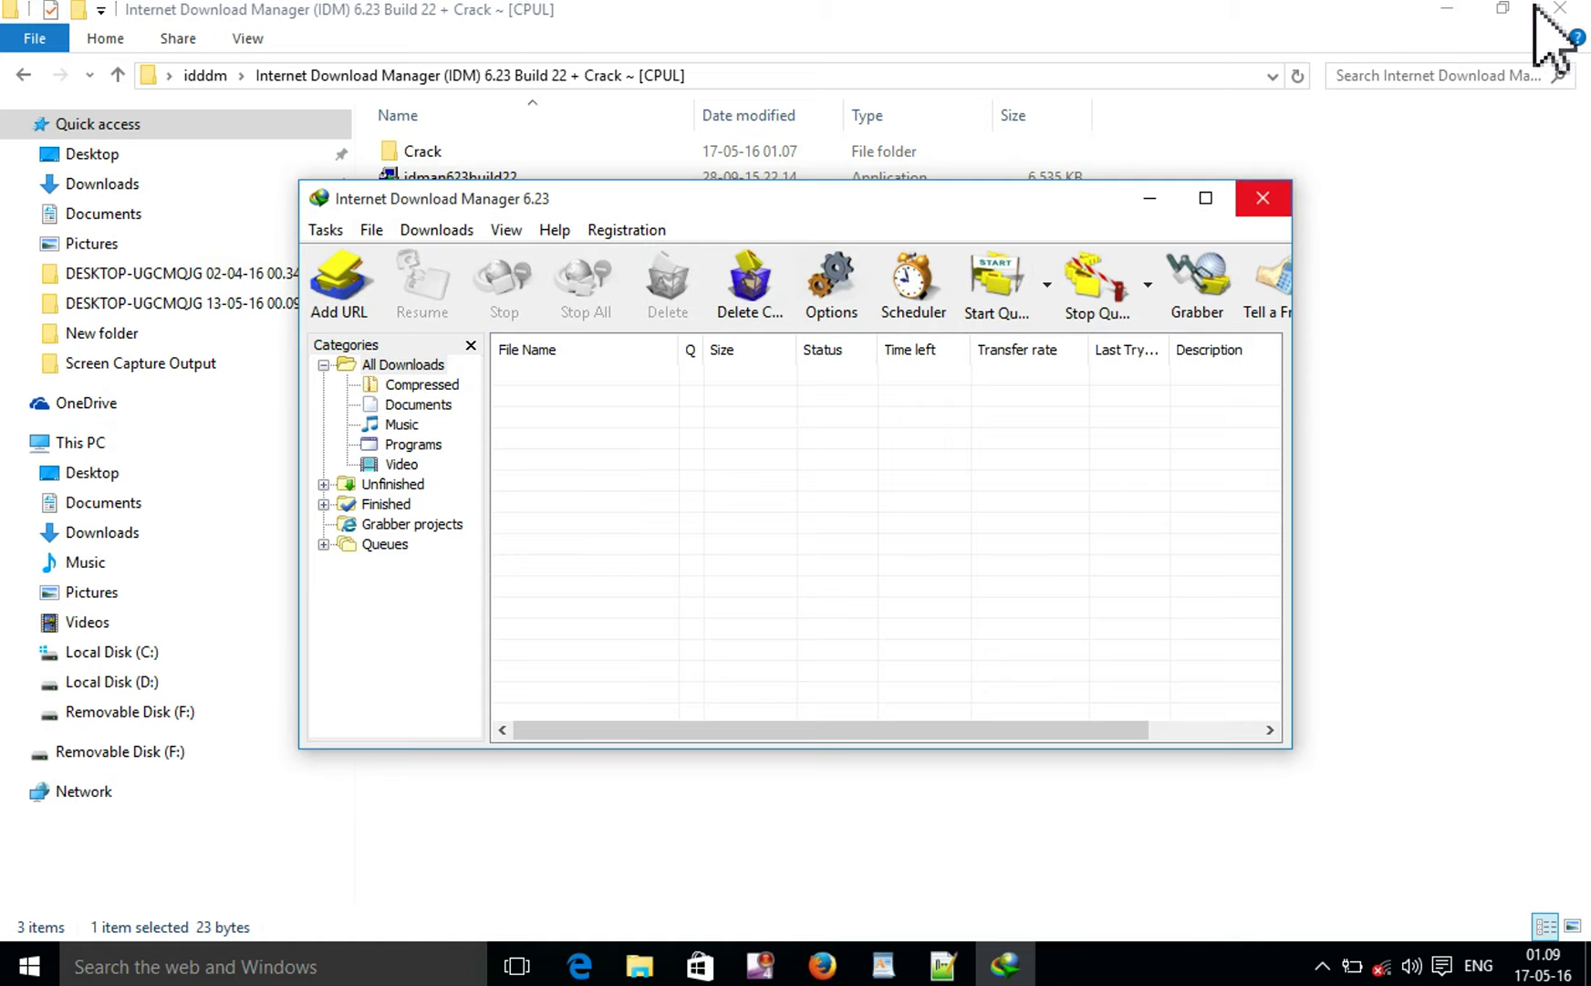
click(1560, 9)
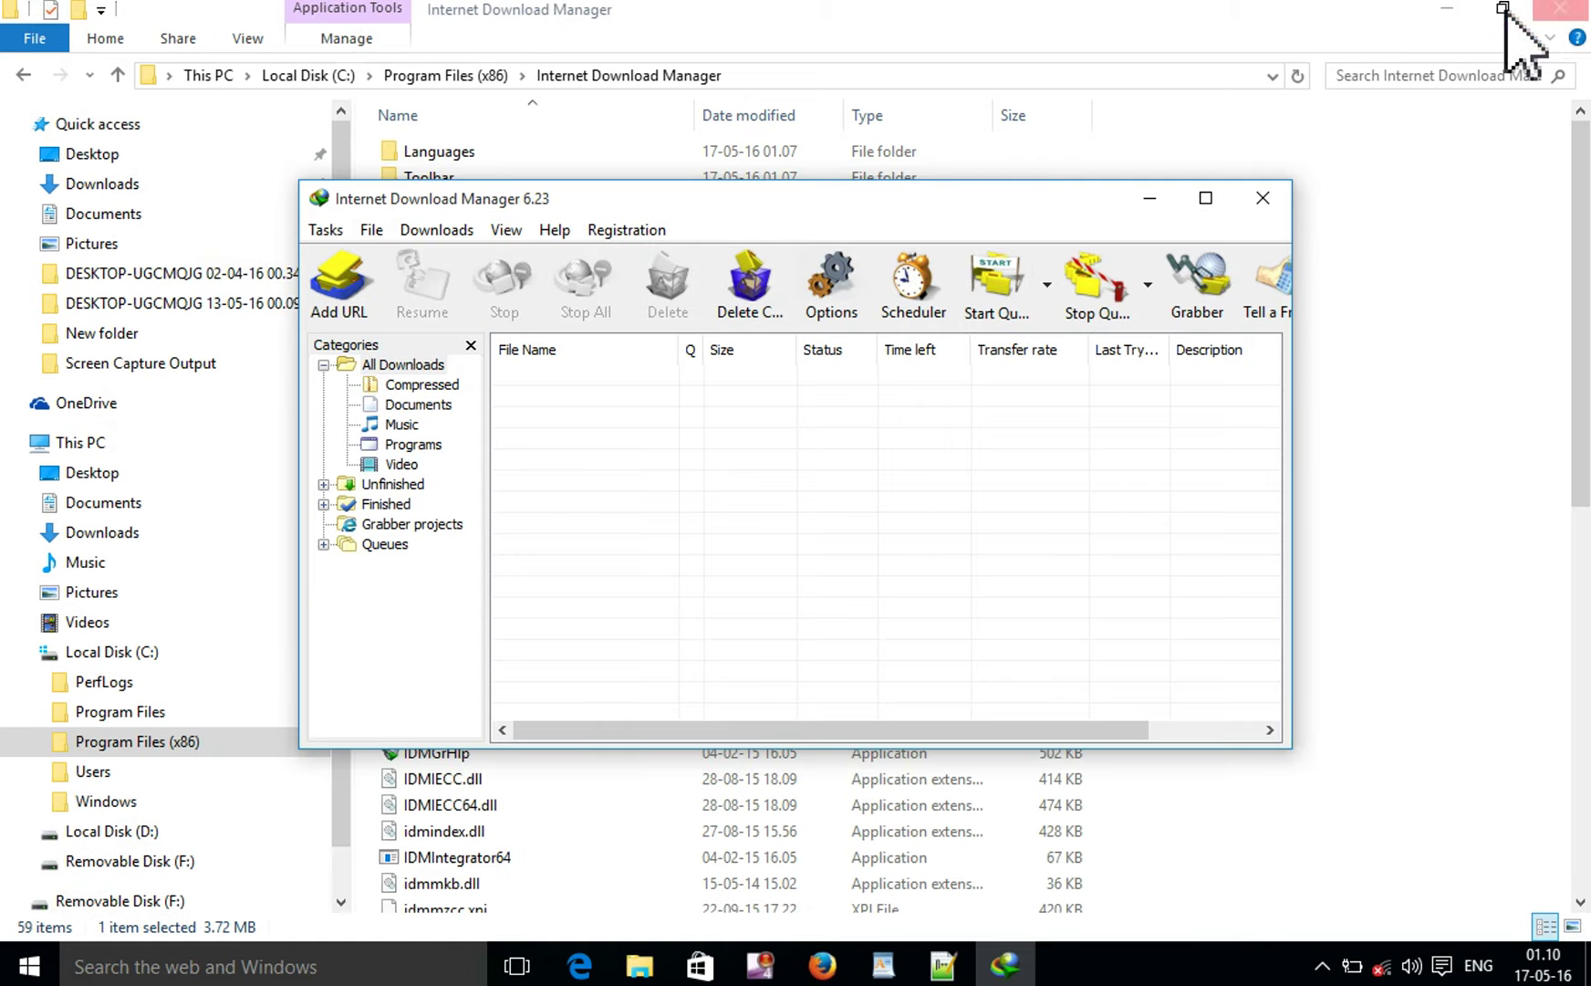
click(1560, 11)
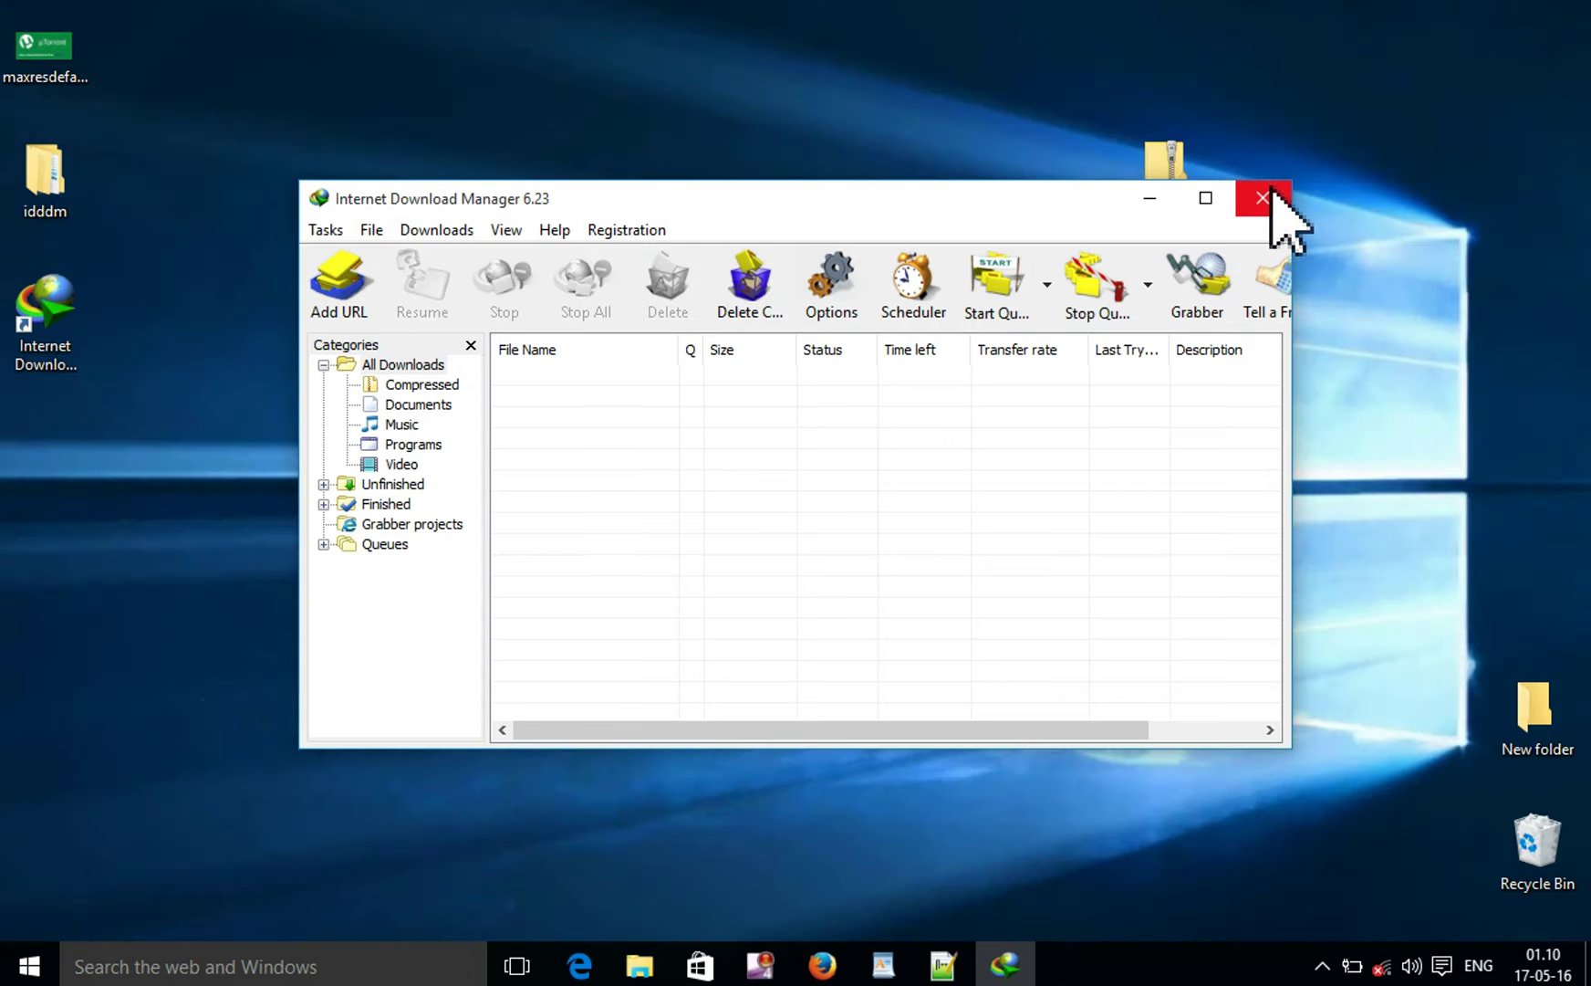
Step: Refresh the desktop, recheck IDM's registration menu, and dismiss the update notice
right_click(657, 68)
click(747, 144)
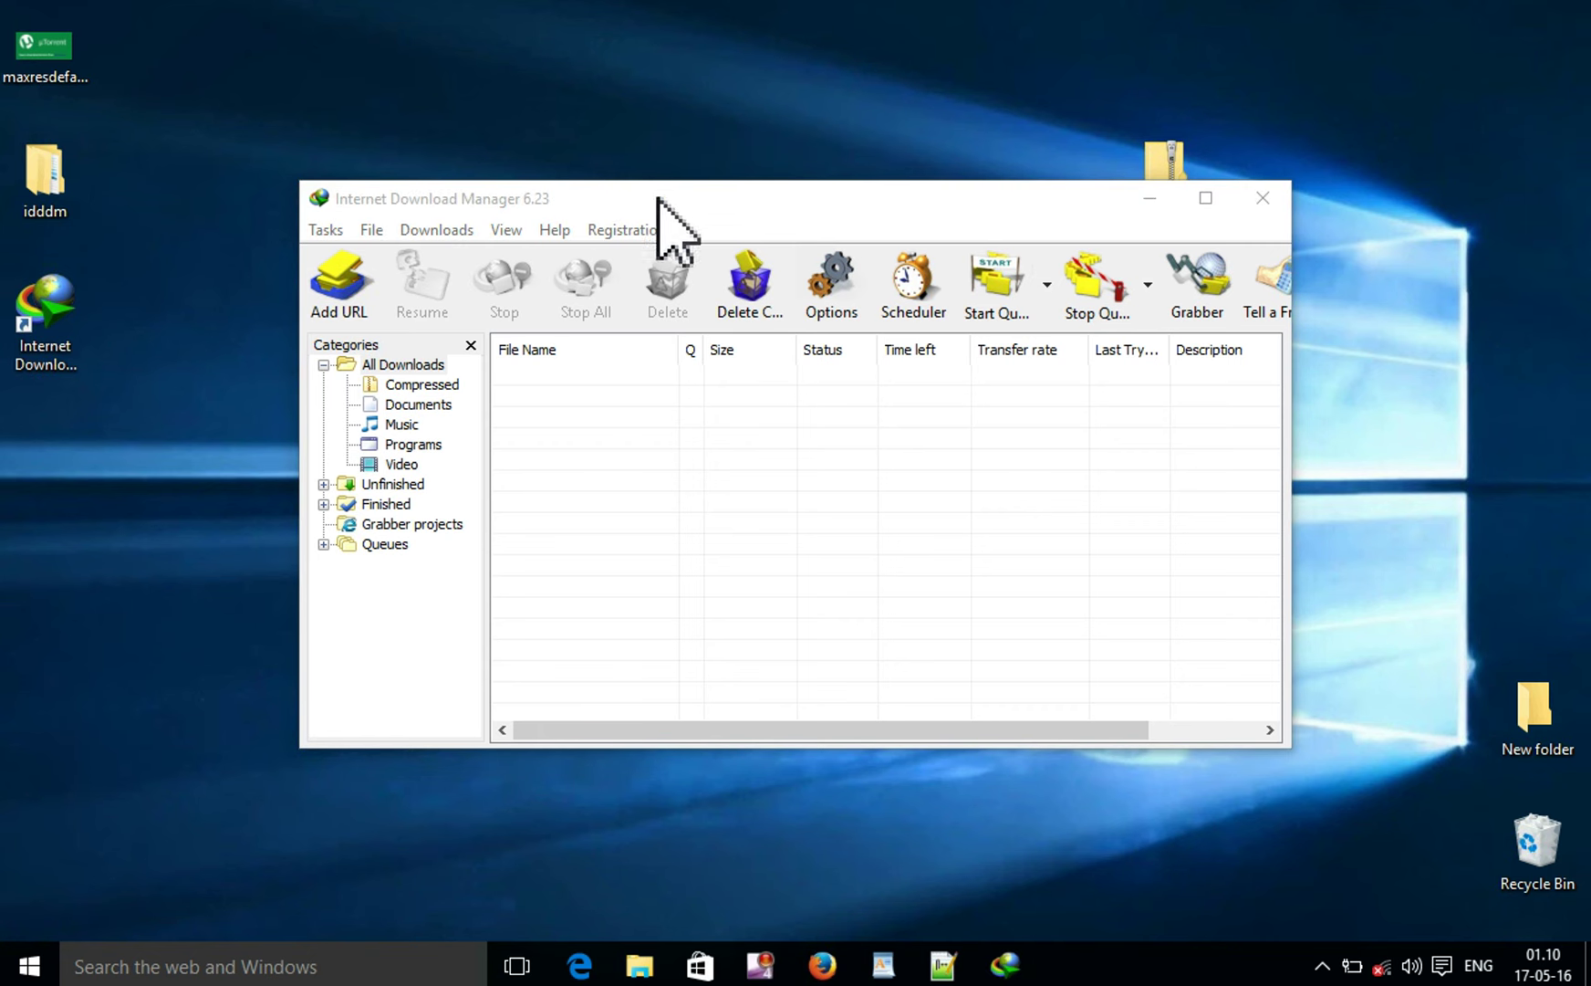
click(637, 231)
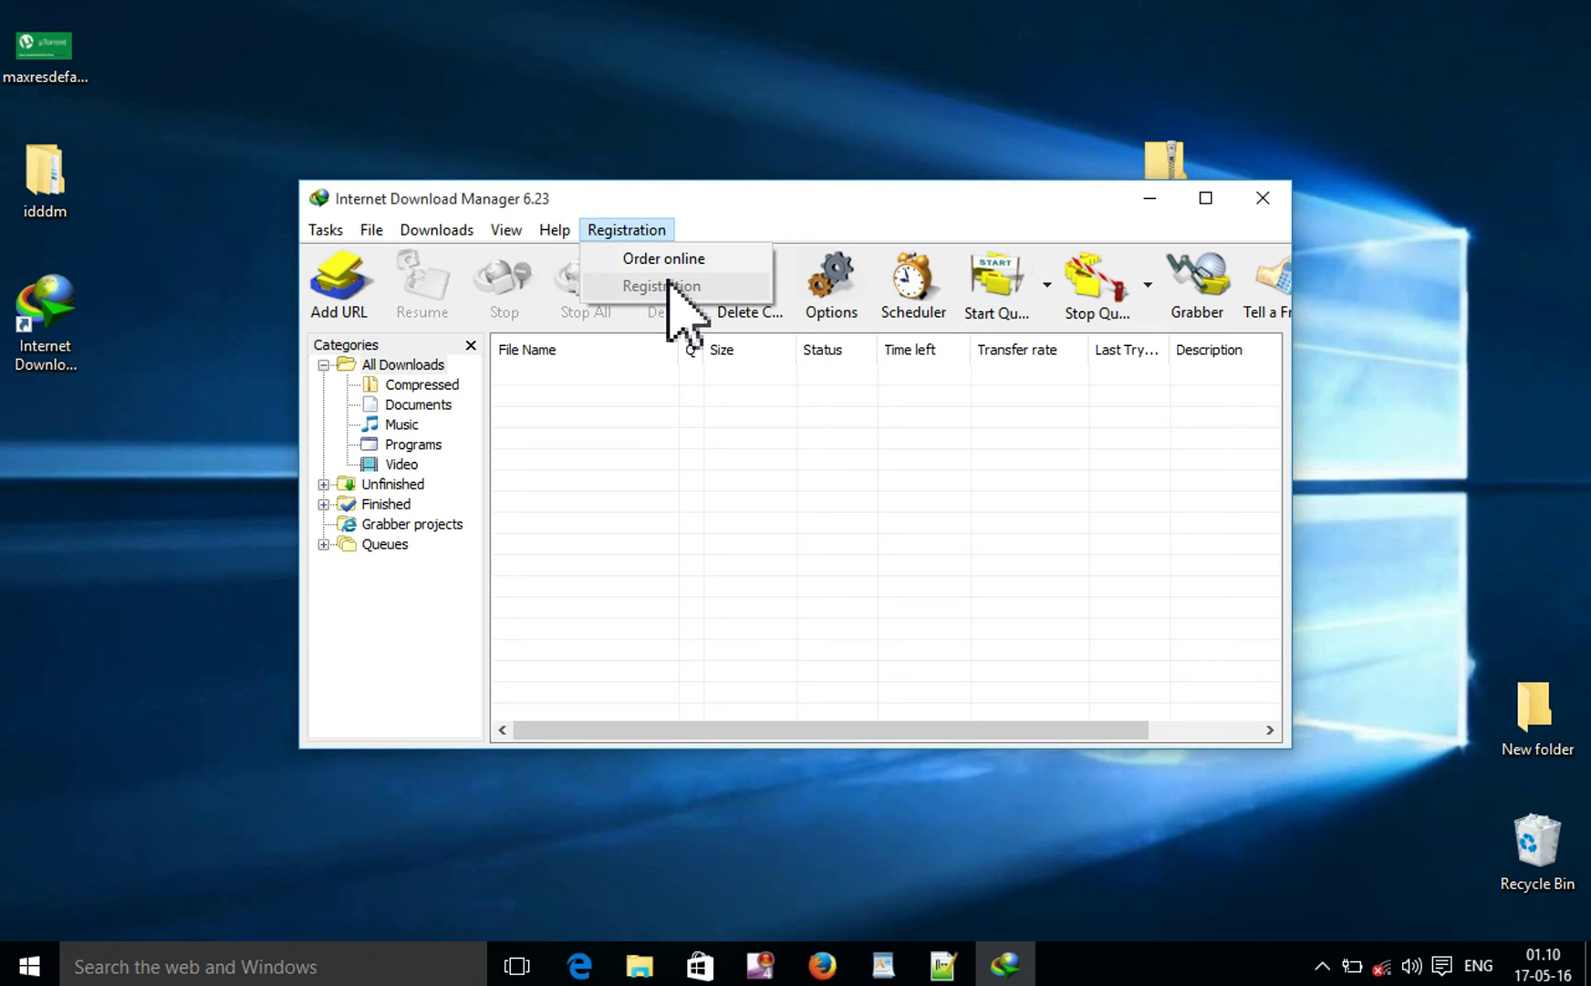
drag(813, 211, 830, 173)
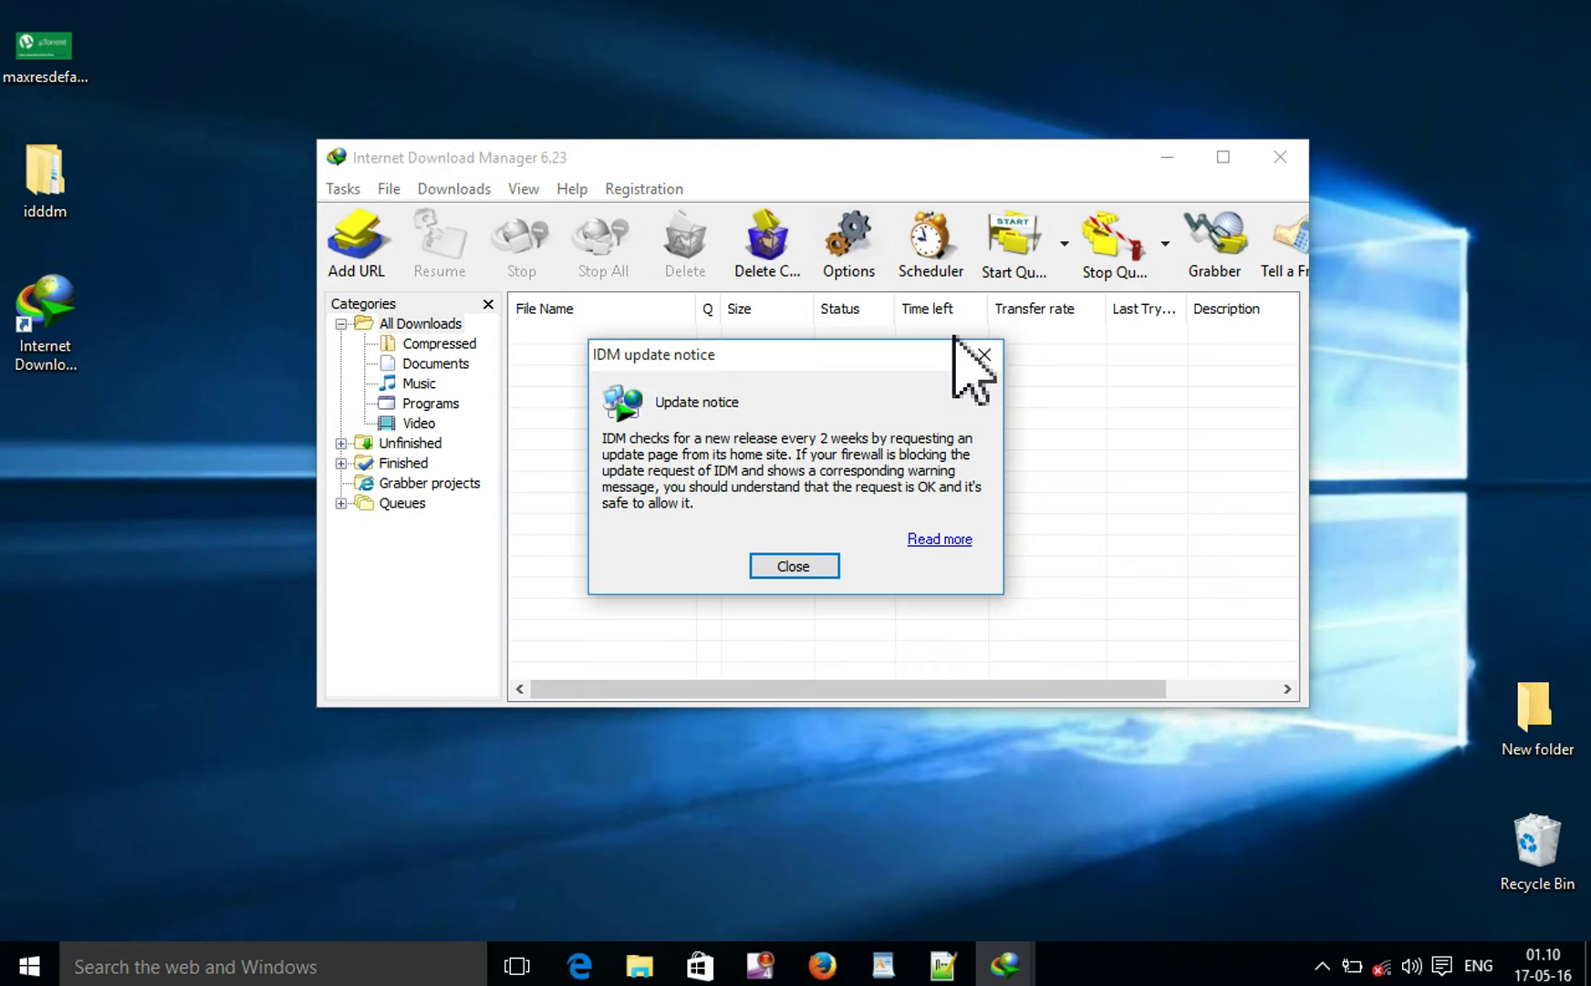
click(983, 356)
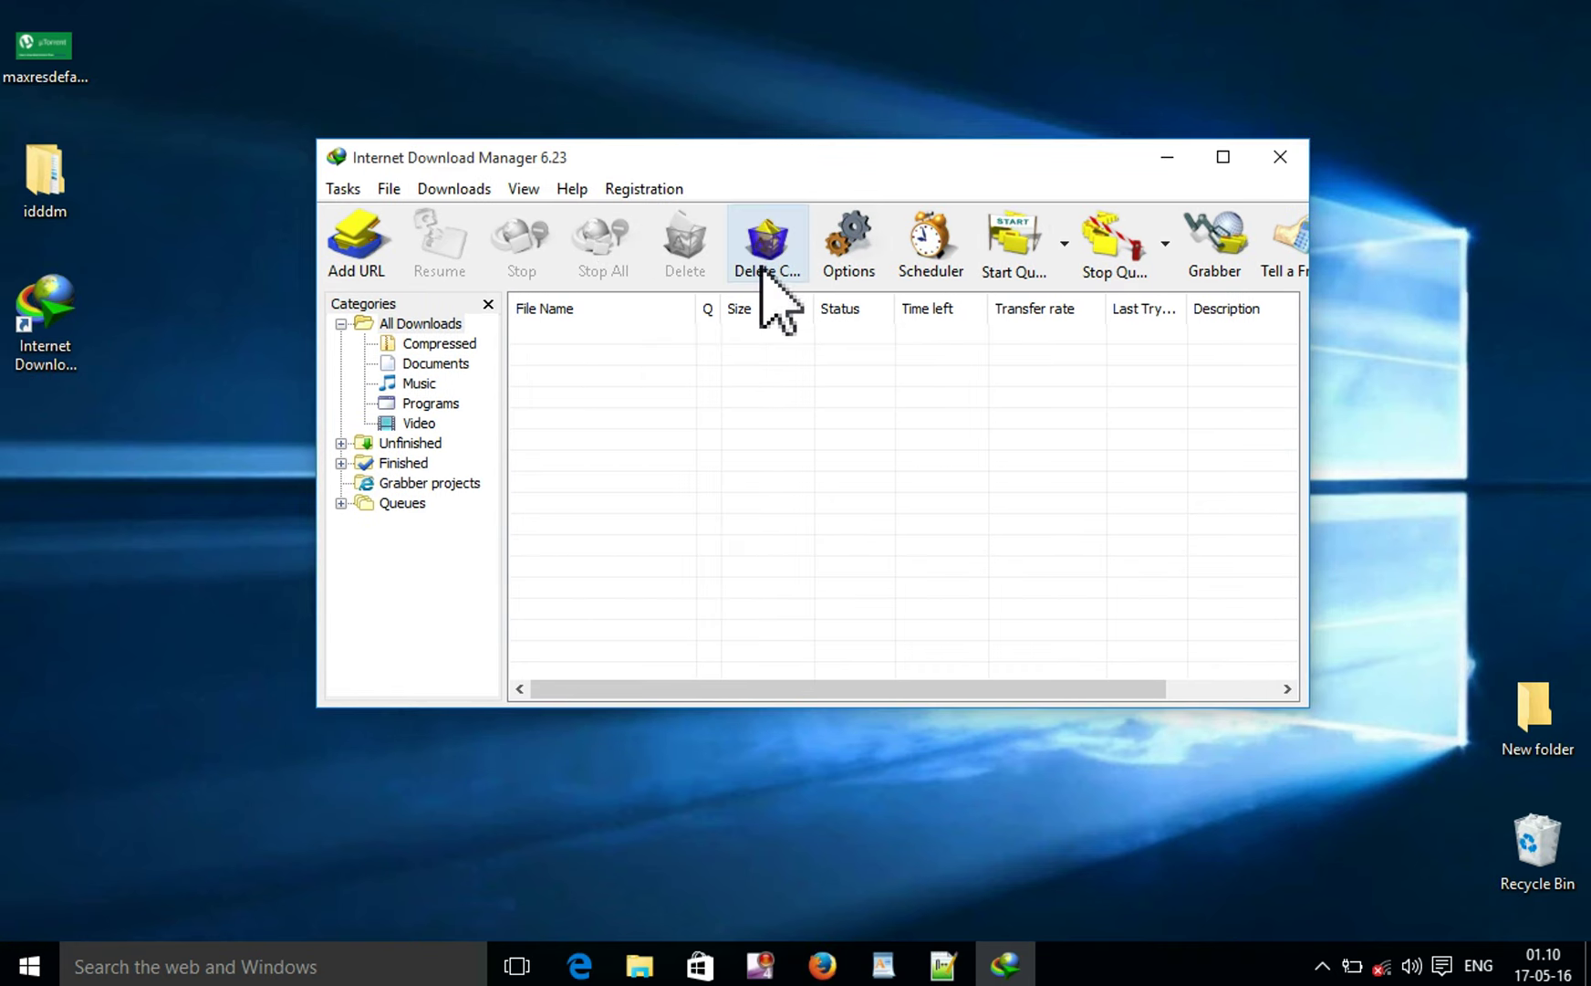